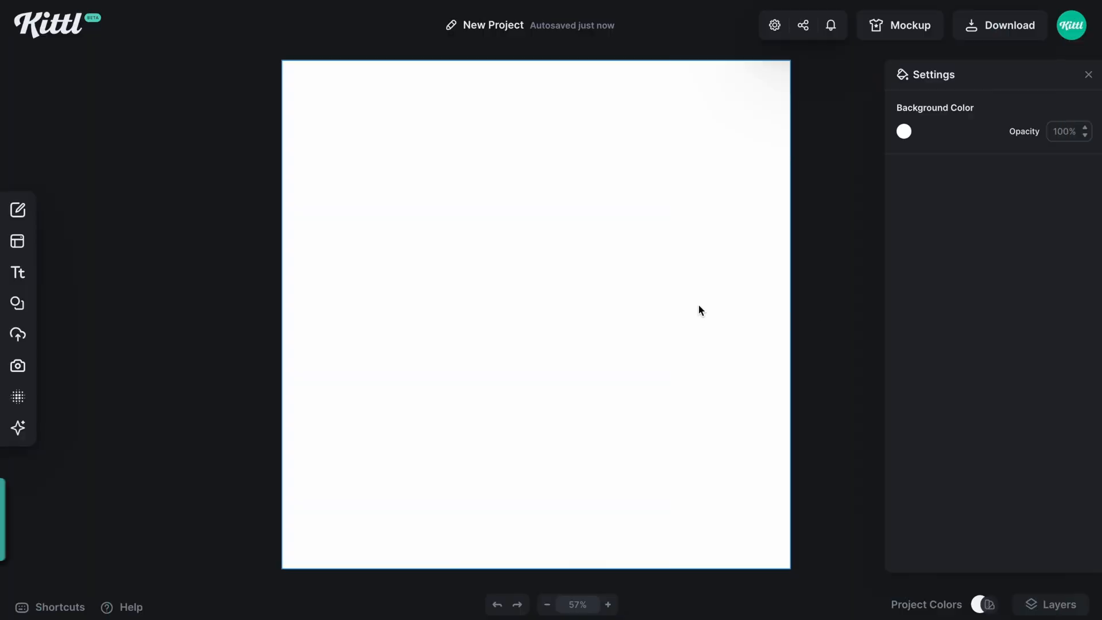
Add a text element reading "fireside", switch it to all caps and widen its box to fit on one line.
key("t")
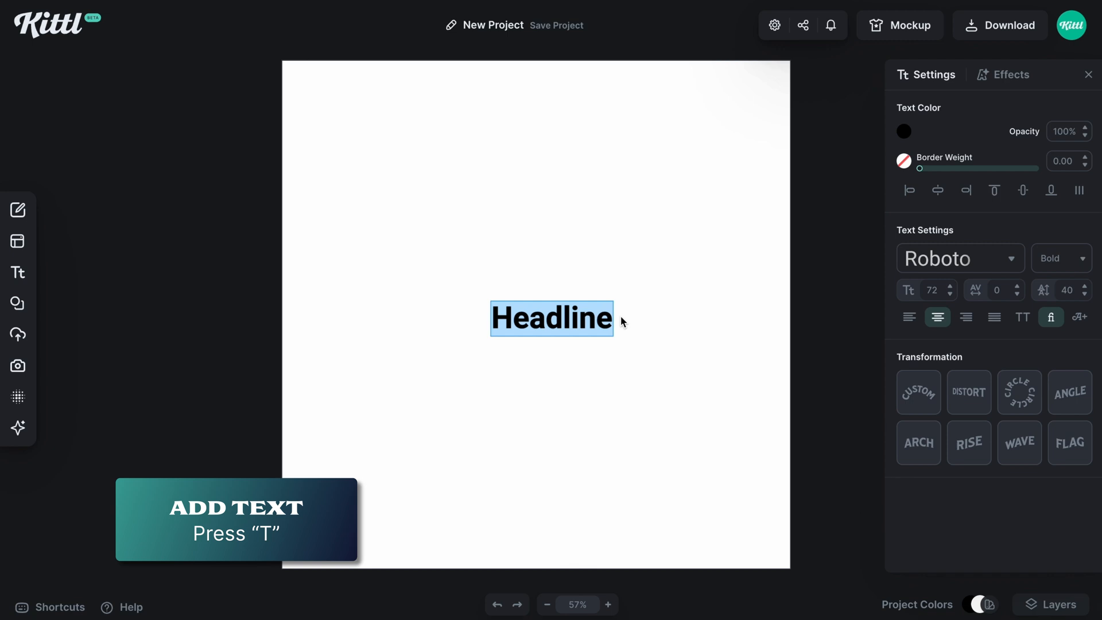
type("fireside")
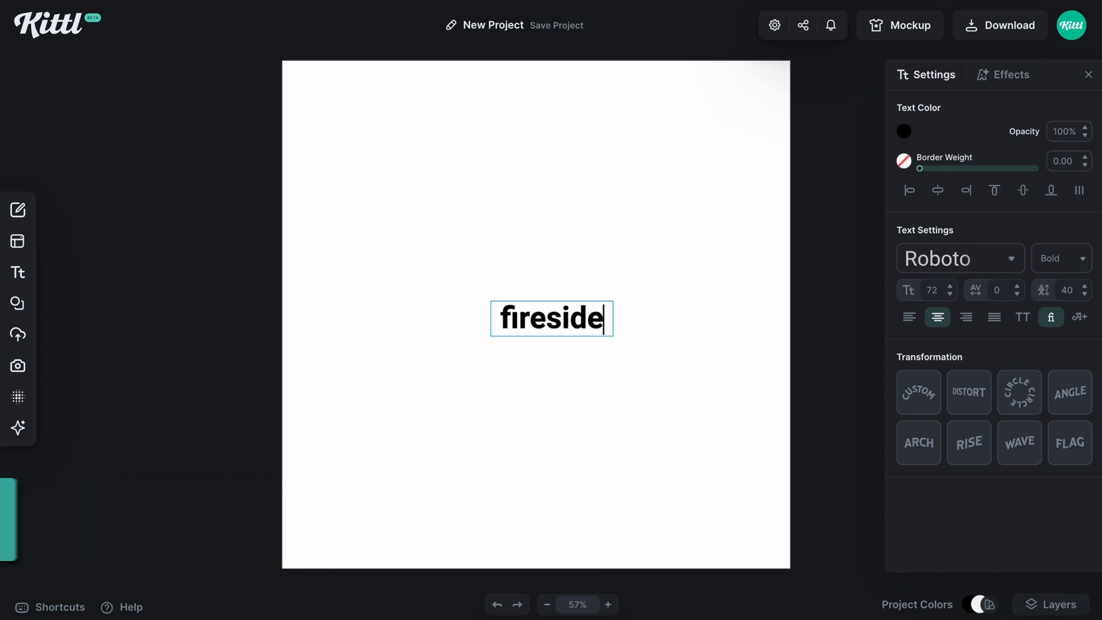
key("Escape")
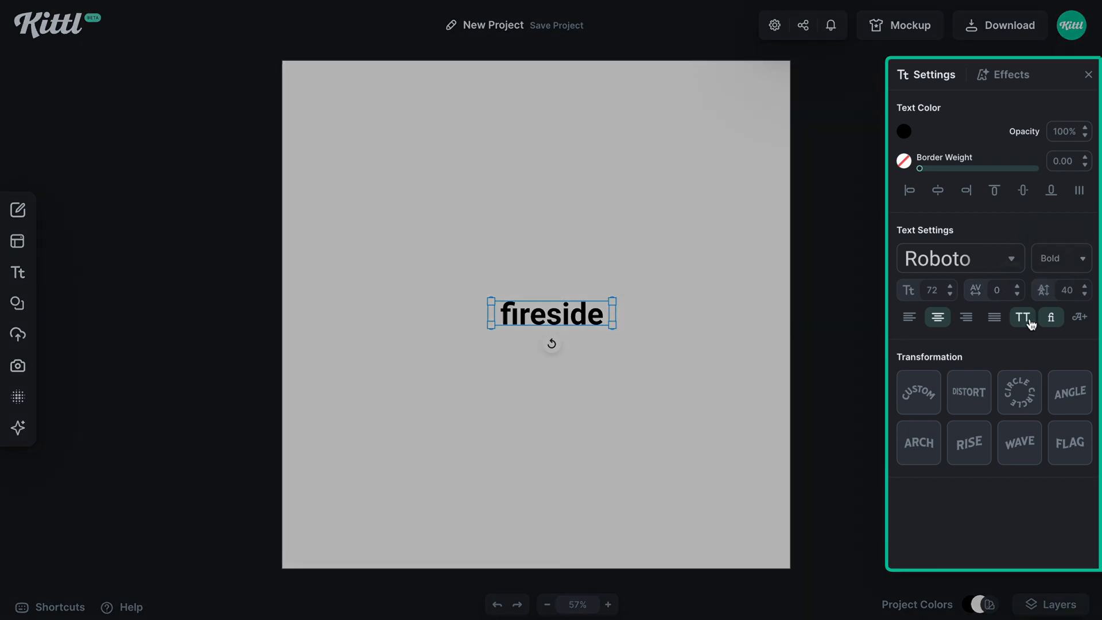
left_click(1025, 320)
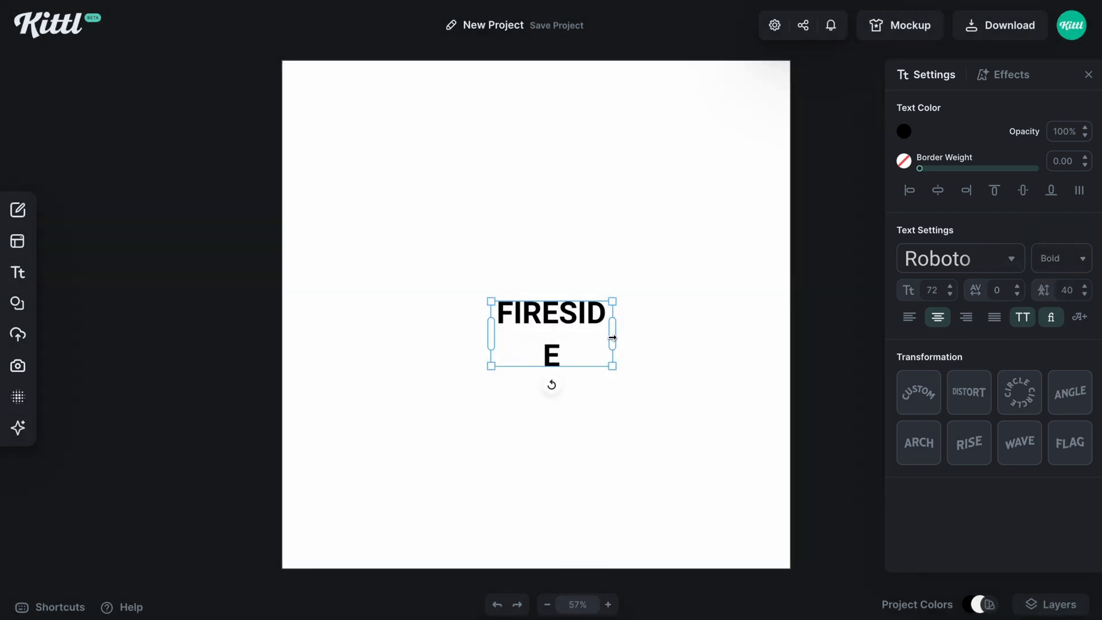
left_click_drag(612, 338, 639, 336)
Set the FIRESIDE text's letter spacing to 30 and font size to 75, and move it to the canvas's upper-left area.
type("30")
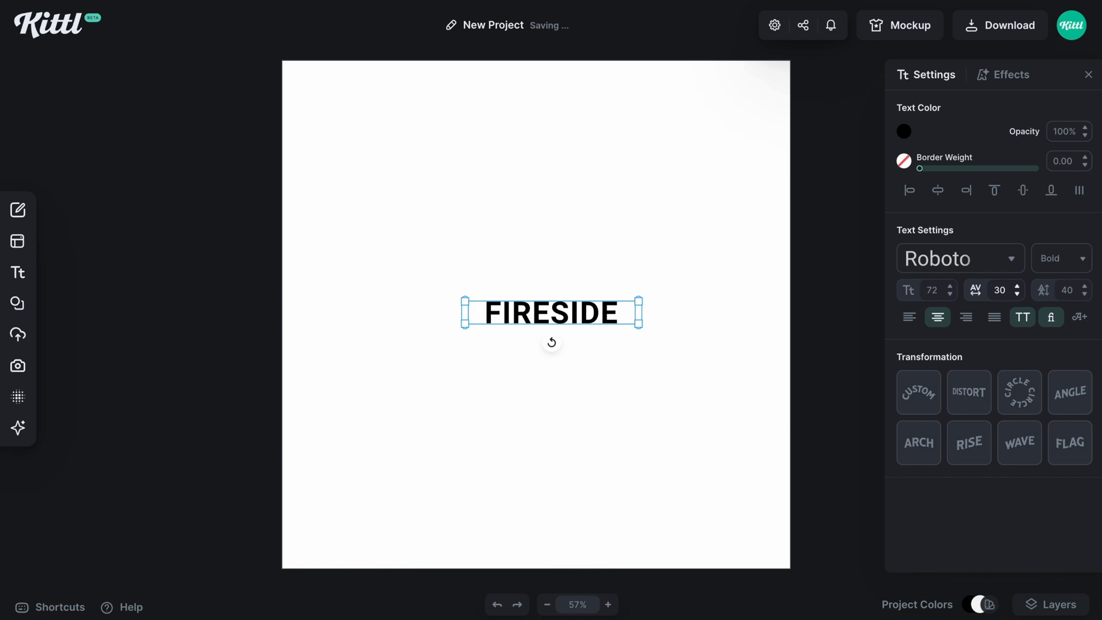
left_click(950, 286)
left_click(950, 286)
left_click(951, 286)
left_click_drag(608, 314, 493, 161)
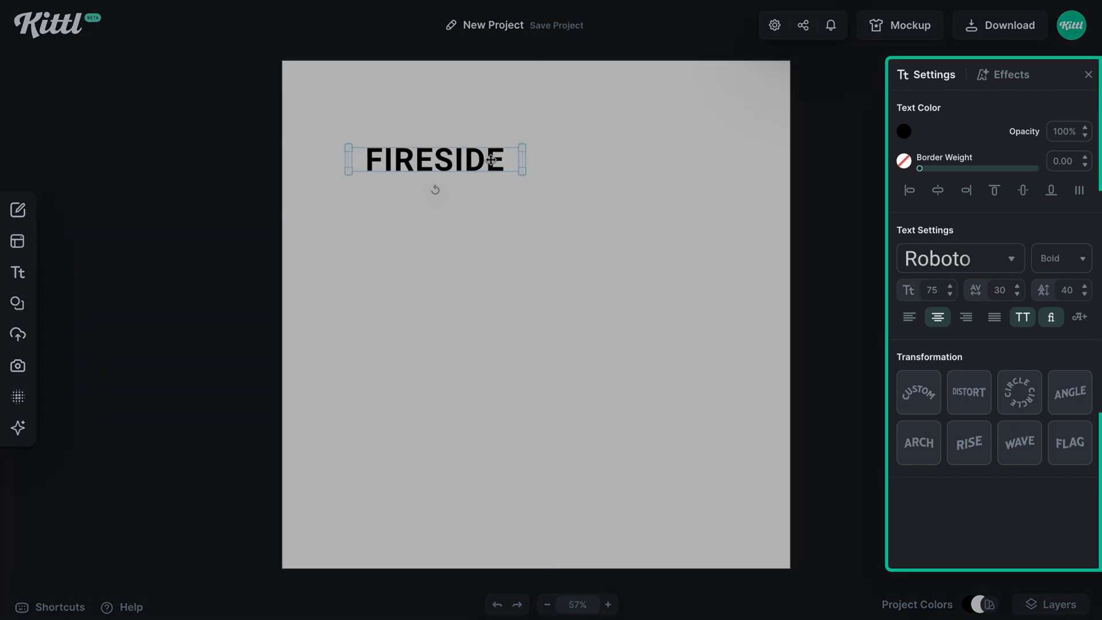
left_click(397, 137)
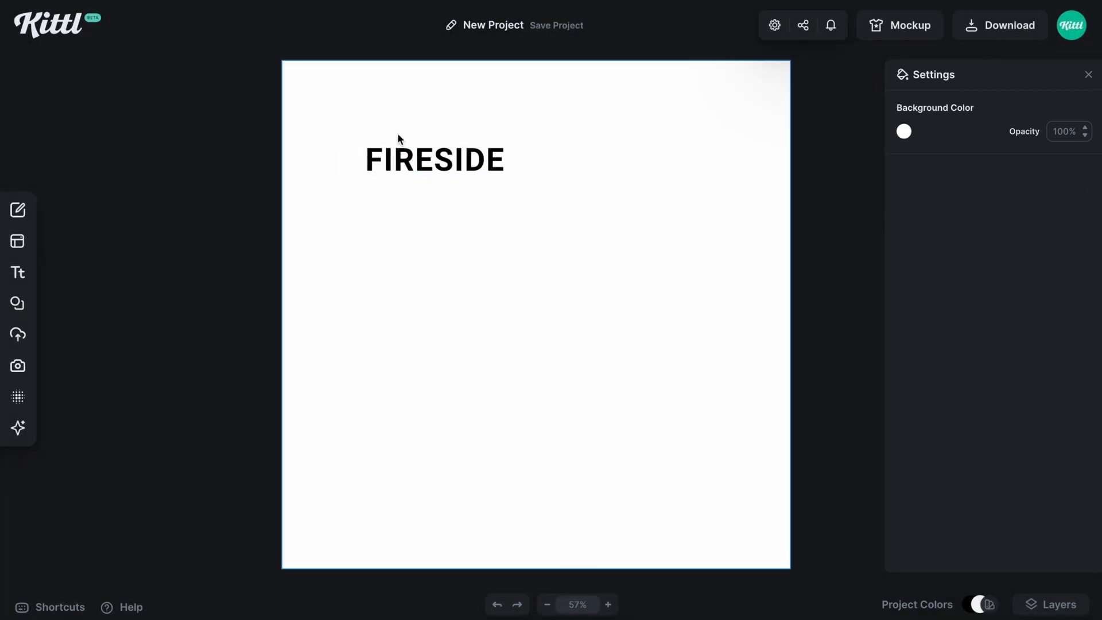
Add a basic square shape, shape it into a wide rectangle just below the FIRESIDE text and send it to the back.
left_click(18, 303)
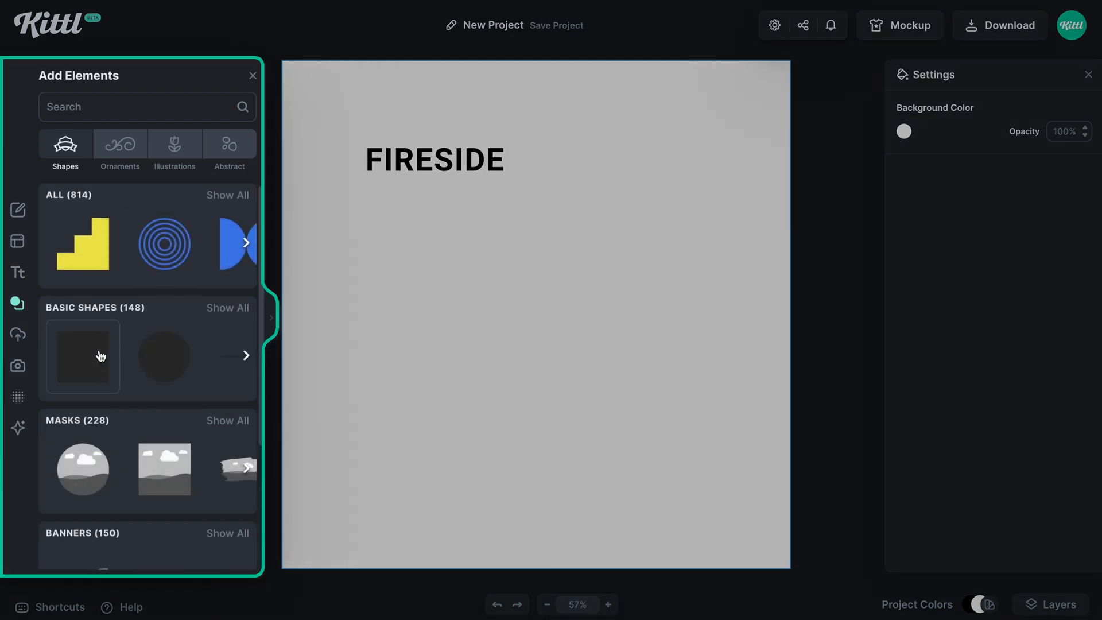
left_click(101, 357)
left_click_drag(551, 227, 460, 212)
right_click(473, 220)
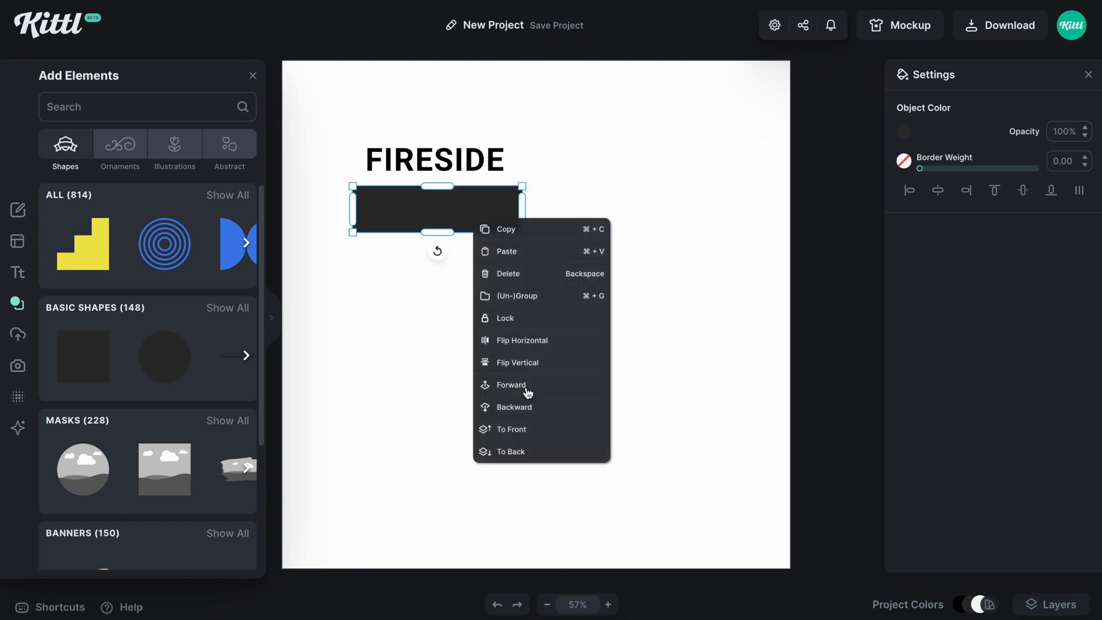
left_click(526, 450)
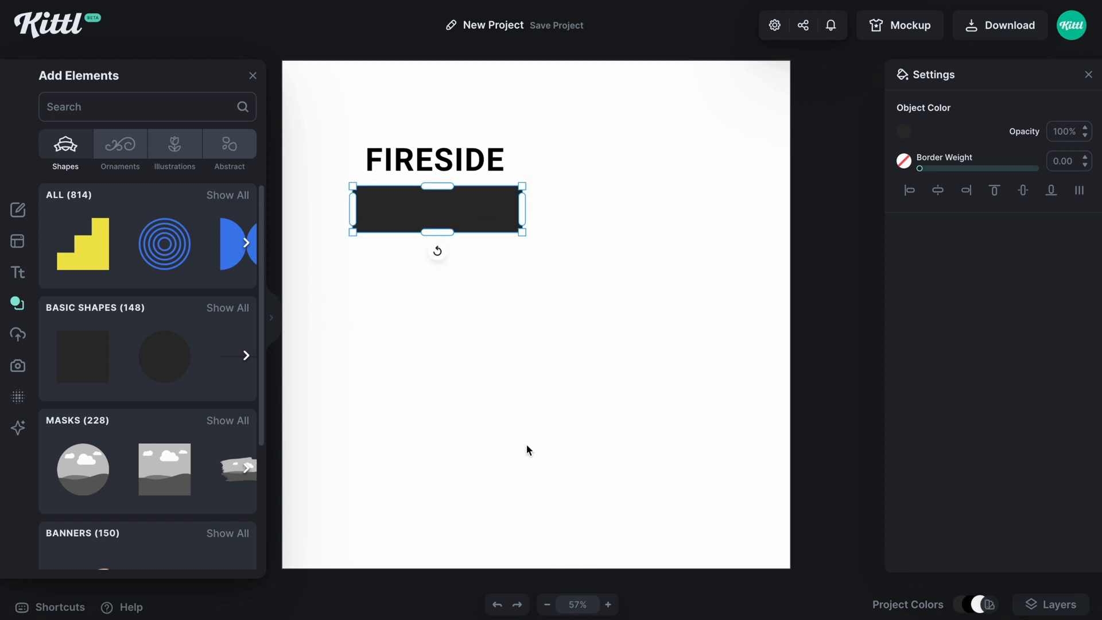
Change the FIRESIDE text's fill color to a golden yellow.
left_click(479, 169)
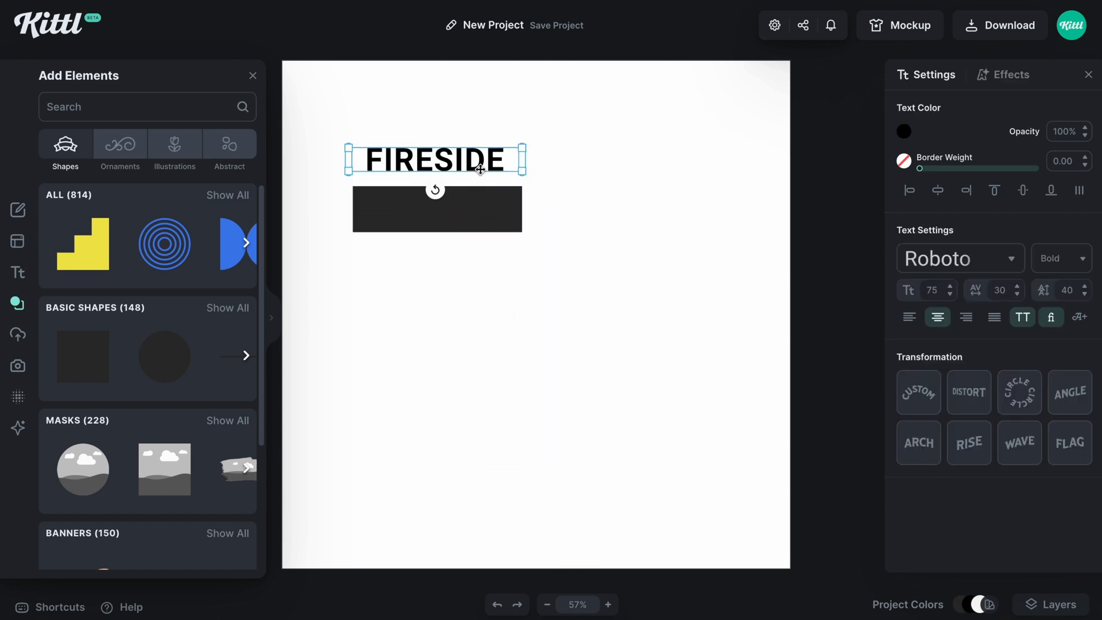
left_click(902, 133)
left_click(728, 312)
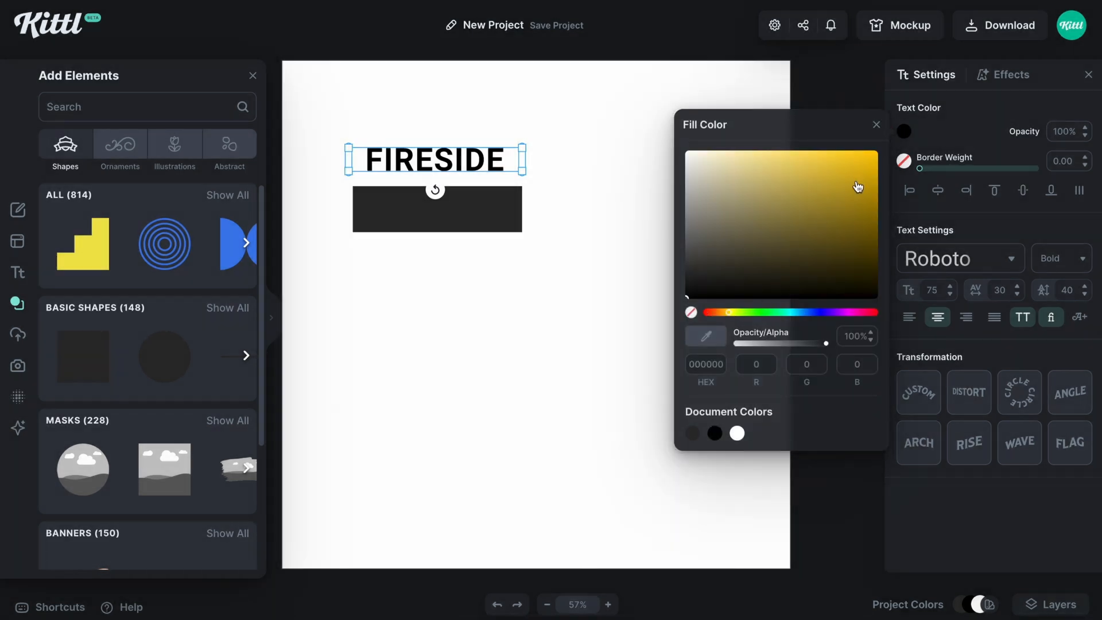
left_click(864, 178)
left_click_drag(864, 179, 843, 167)
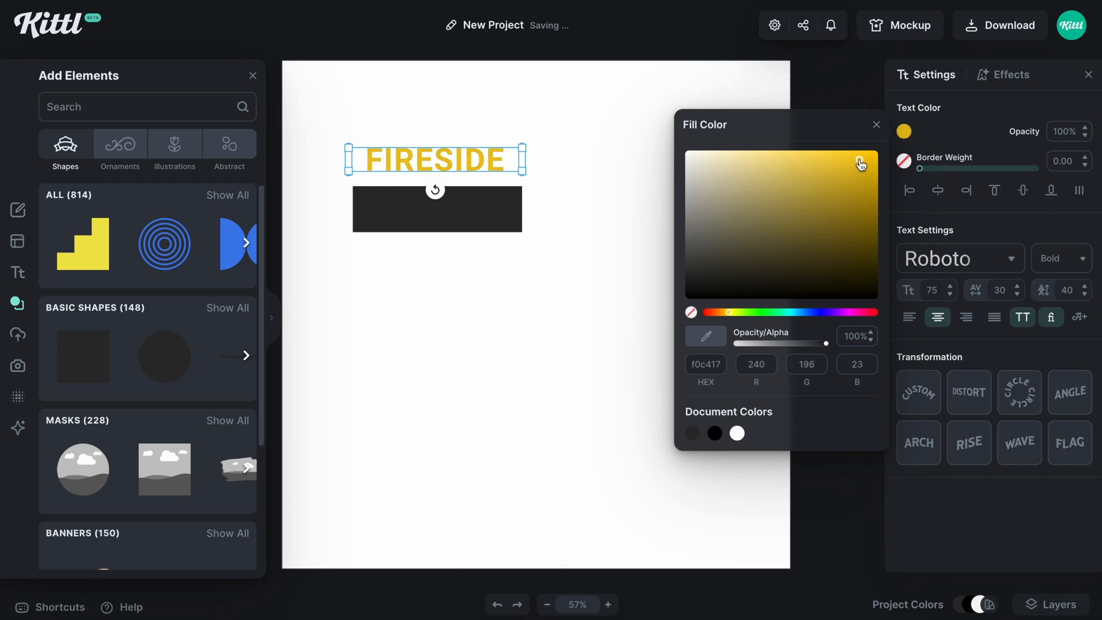
left_click(535, 195)
Send the dark rectangle to the back and fit it behind the FIRESIDE text as a label with even margins.
left_click(501, 216)
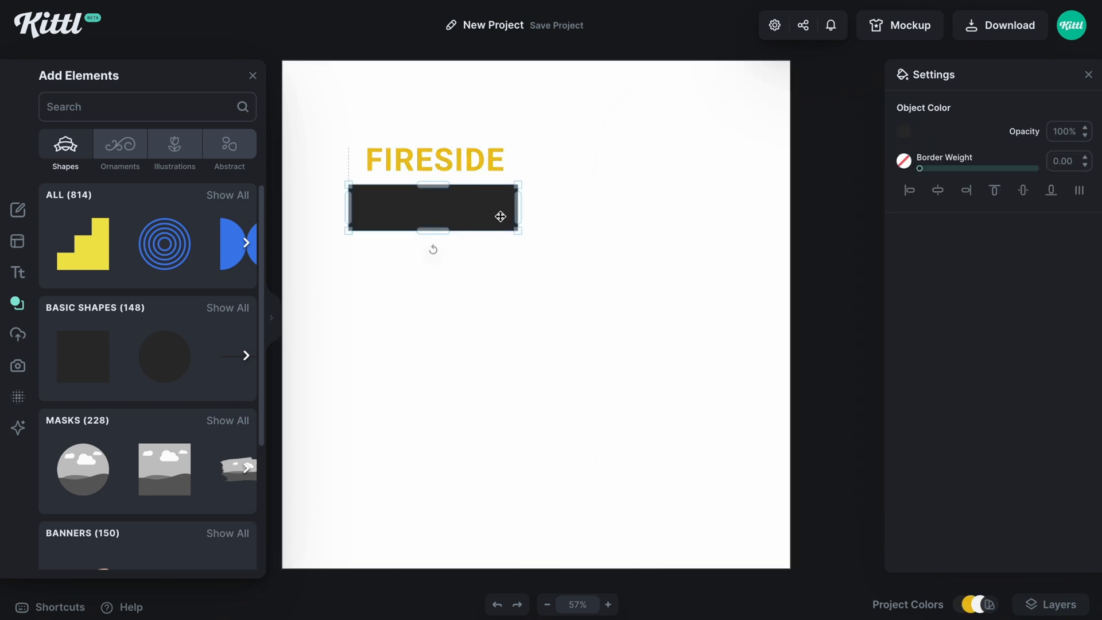
right_click(500, 217)
left_click(533, 447)
left_click_drag(497, 205, 528, 164)
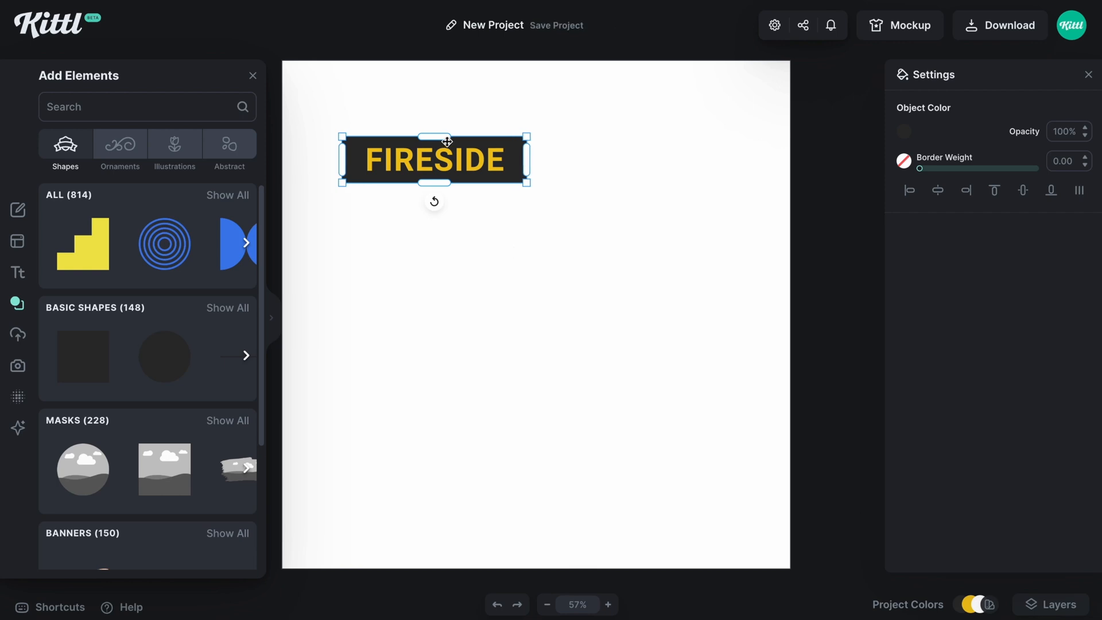
left_click(487, 275)
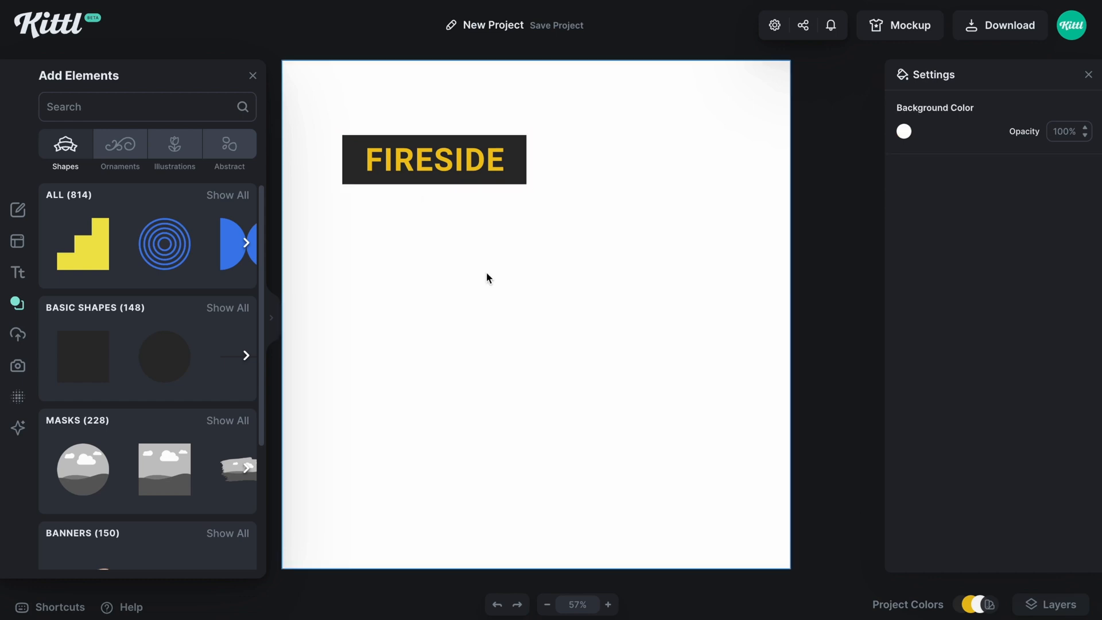
Skew the dark rectangle behind FIRESIDE by raising its right side slightly.
left_click(523, 156)
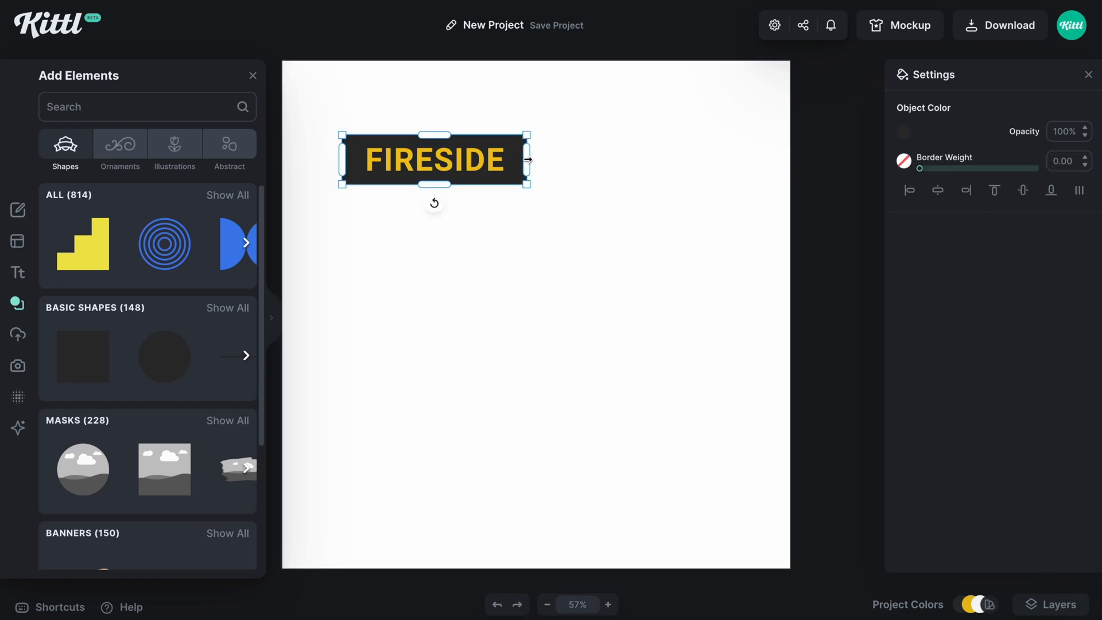
left_click_drag(528, 160, 527, 155)
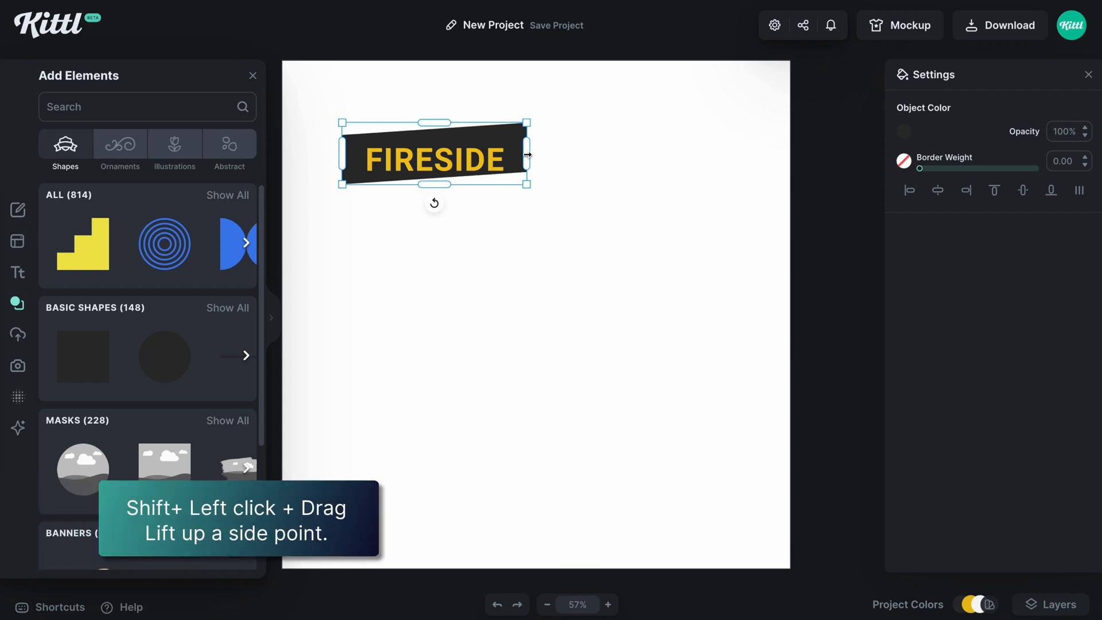
left_click(549, 201)
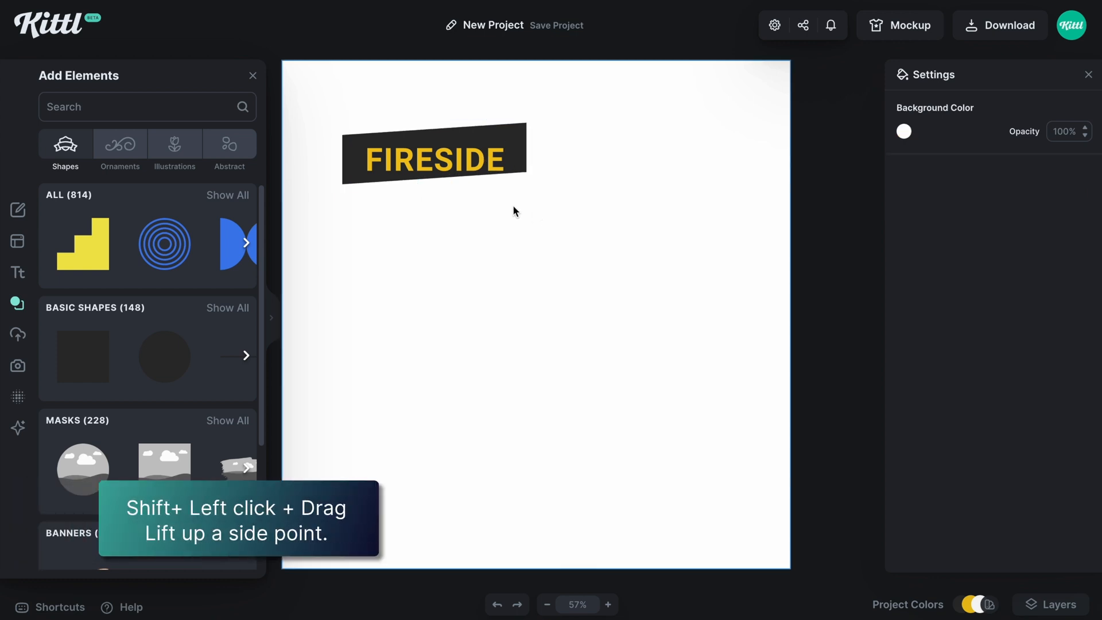
Apply the Angle transformation to the FIRESIDE text and adjust its baseline to follow the slanted rectangle, with an angle curve of 37%.
left_click(481, 159)
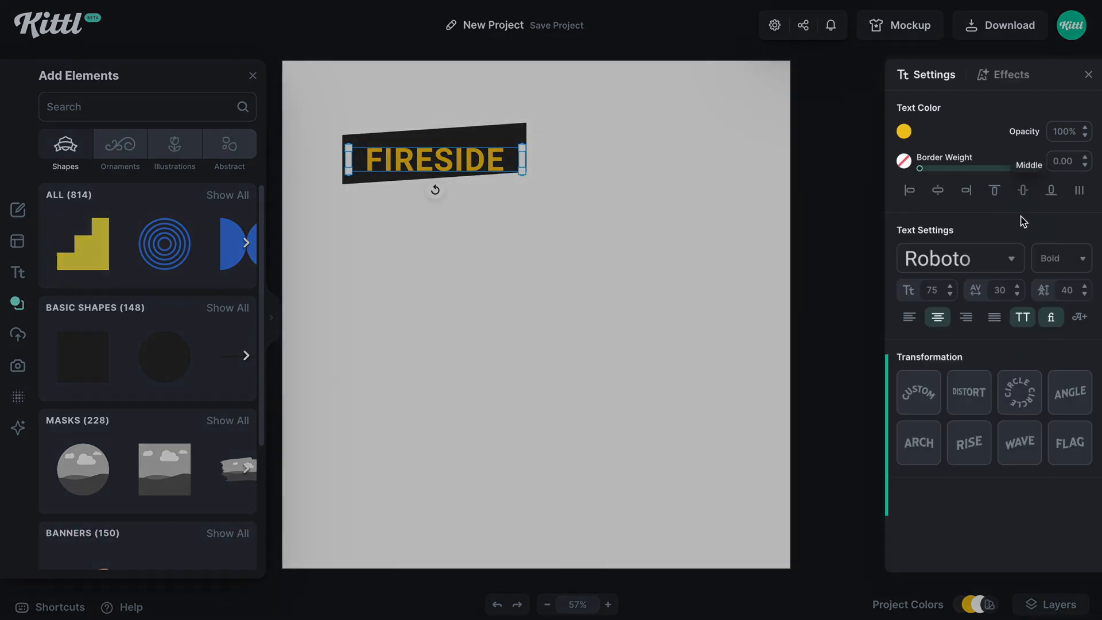
left_click(1070, 391)
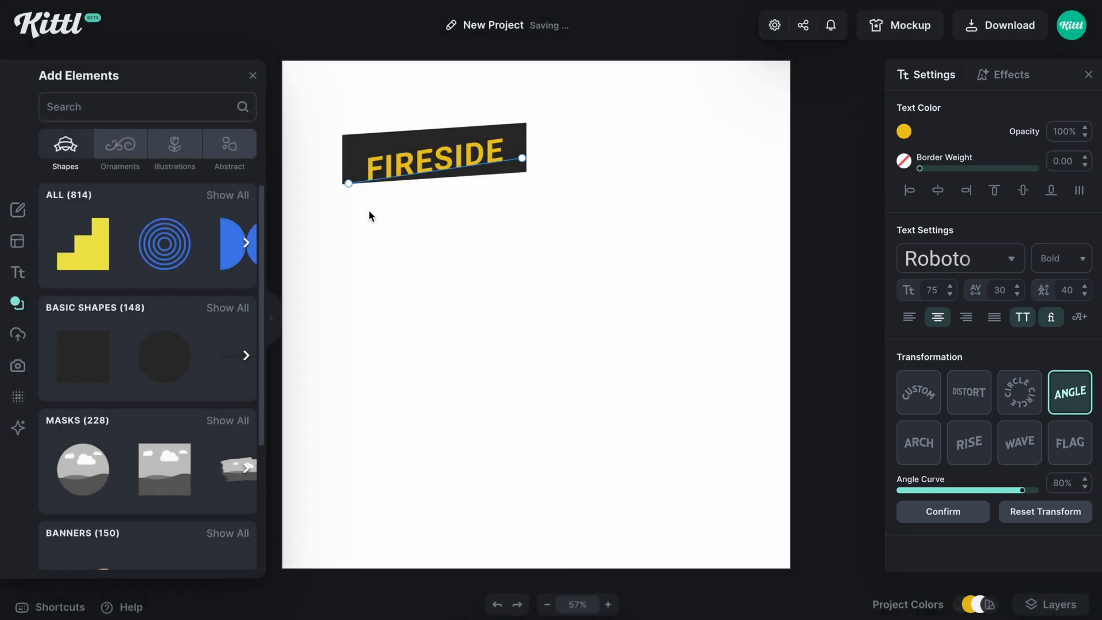
left_click_drag(347, 183, 347, 172)
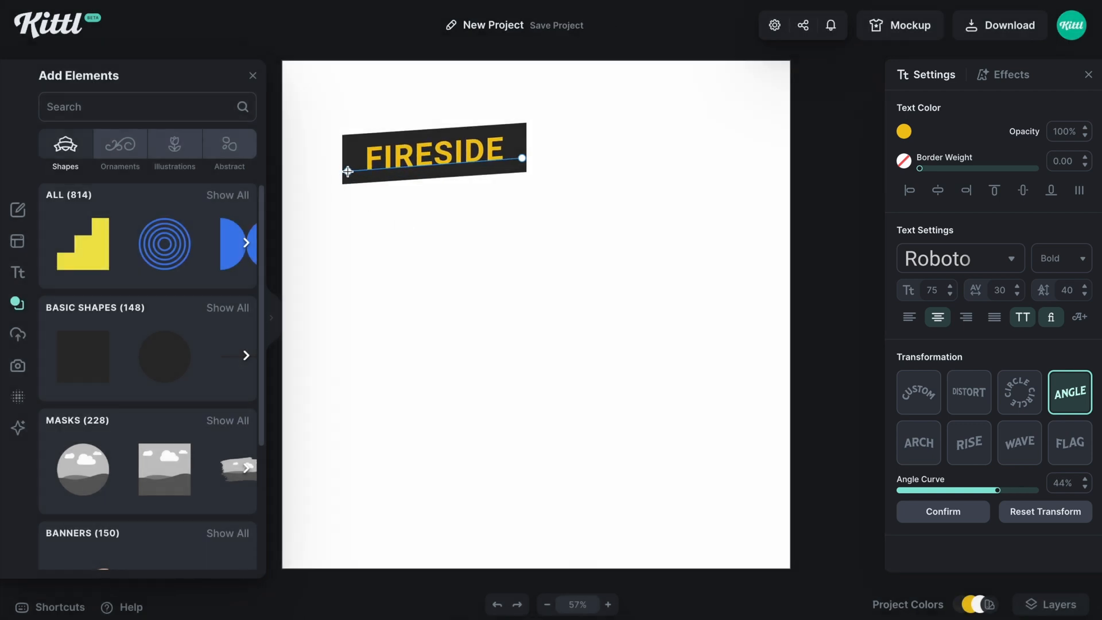
left_click_drag(522, 158, 523, 160)
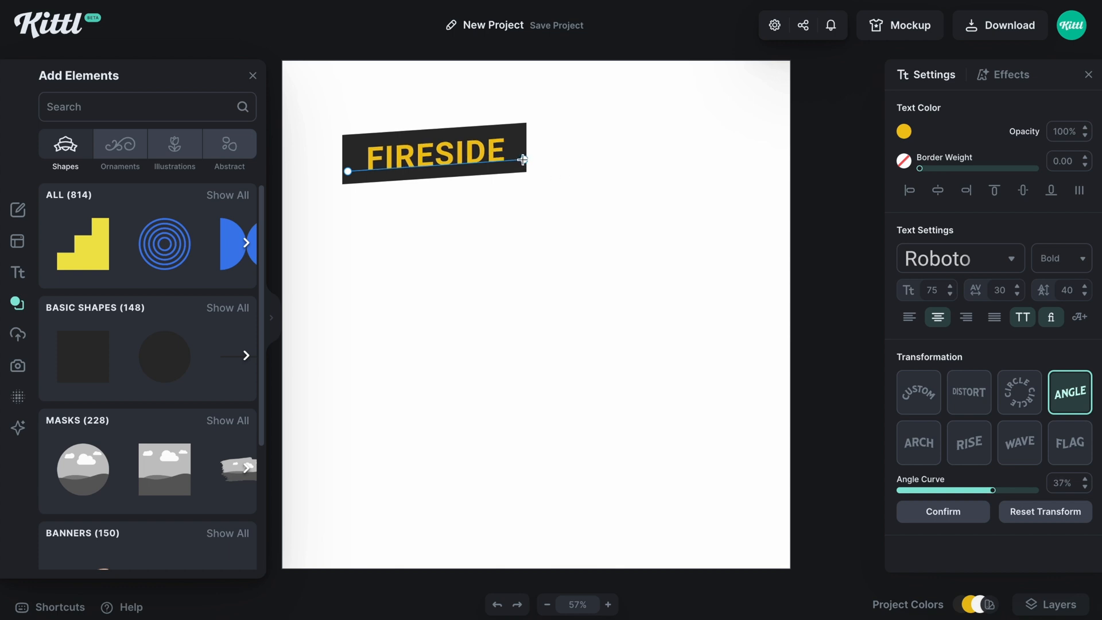
Duplicate the slanted rectangle with a small offset down and to the right, and send the copy to the back.
left_click(523, 147)
left_click_drag(524, 146, 528, 152)
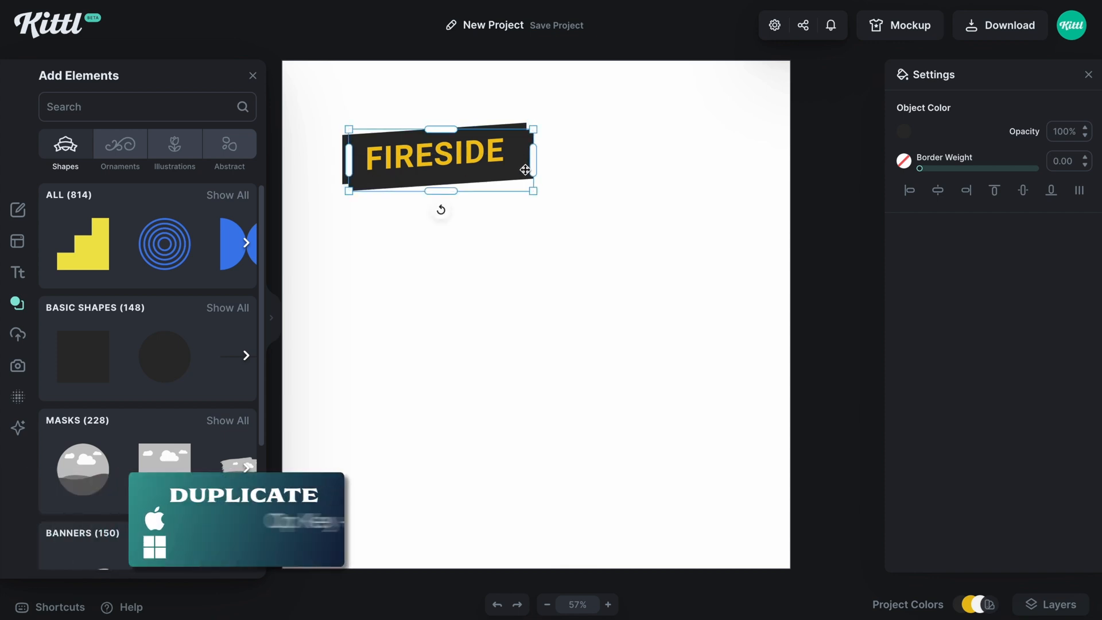
right_click(524, 177)
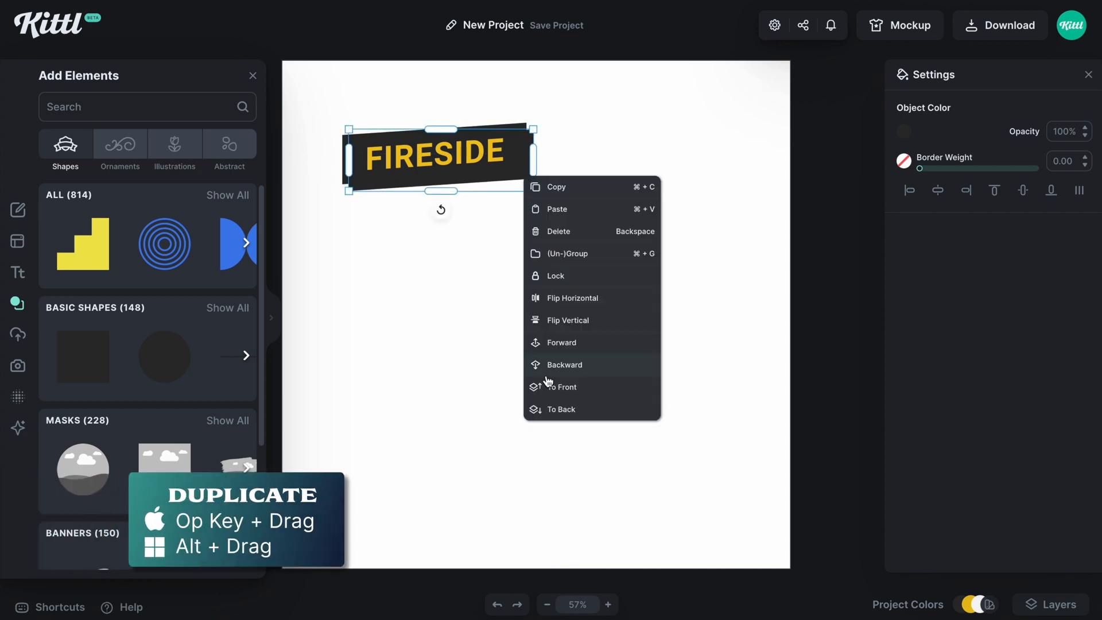
left_click(547, 417)
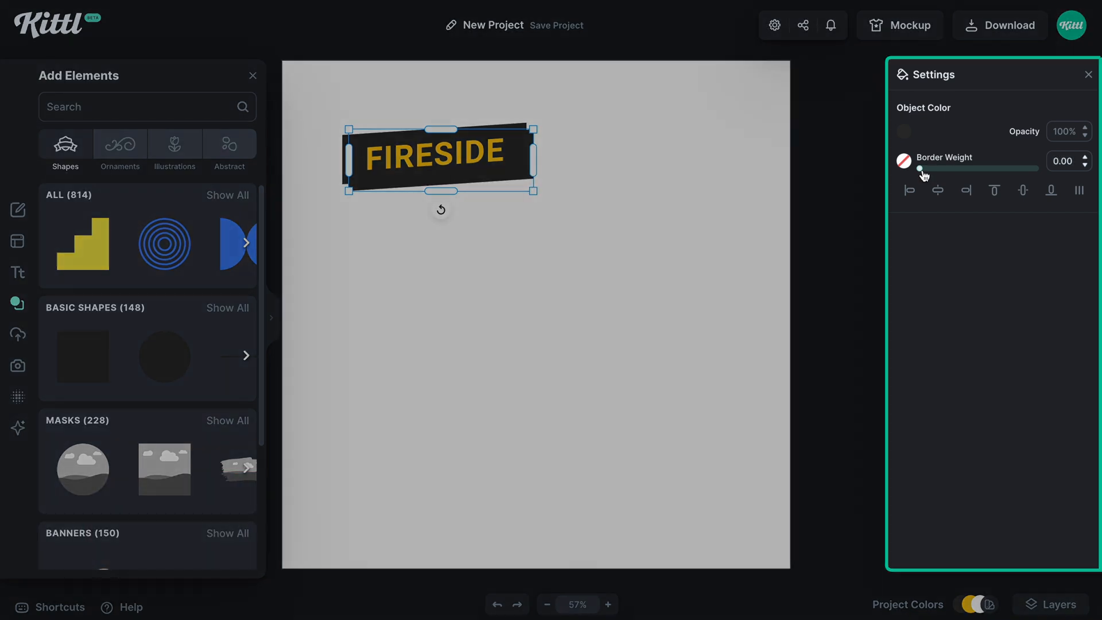
Turn the duplicate rectangle into an outline with a 6.20 border weight, no fill and the dark 2d2d2d border color.
left_click(921, 169)
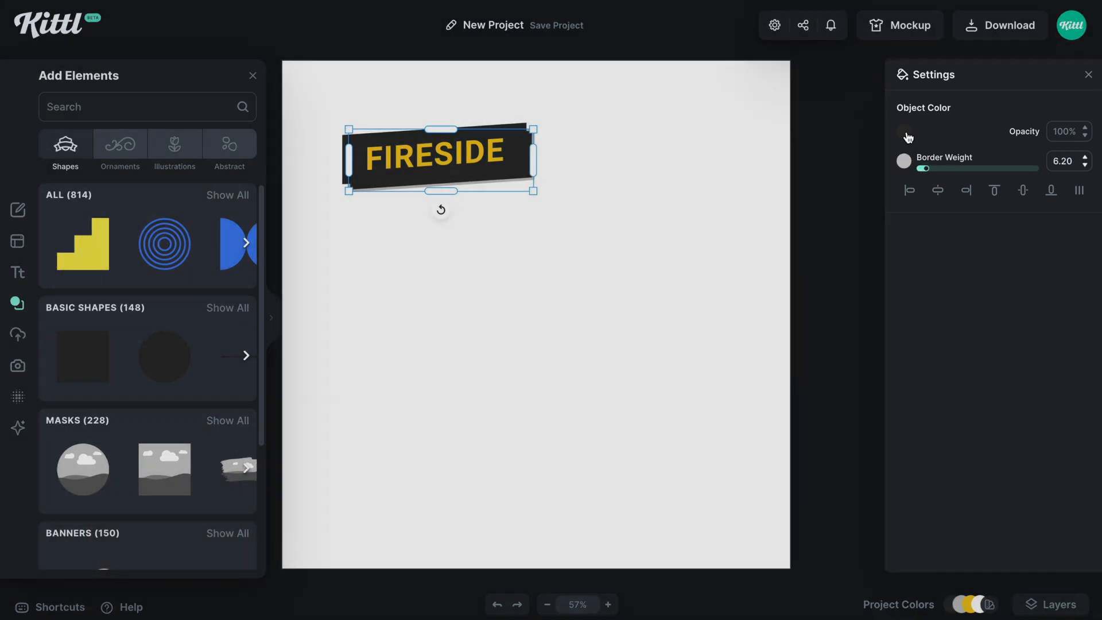
left_click(903, 132)
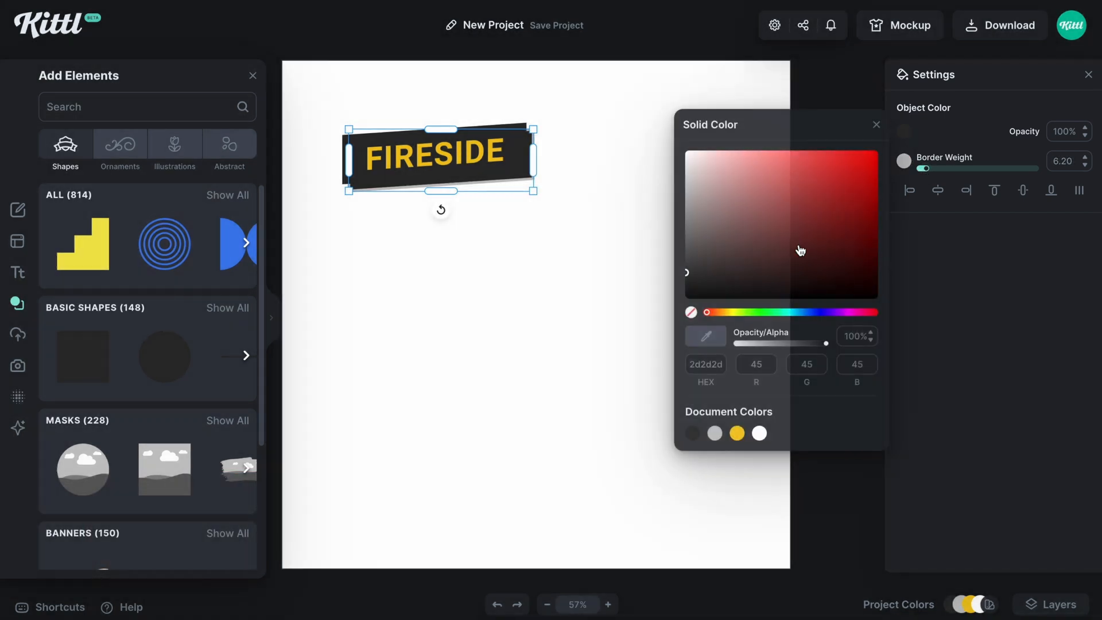
left_click(691, 313)
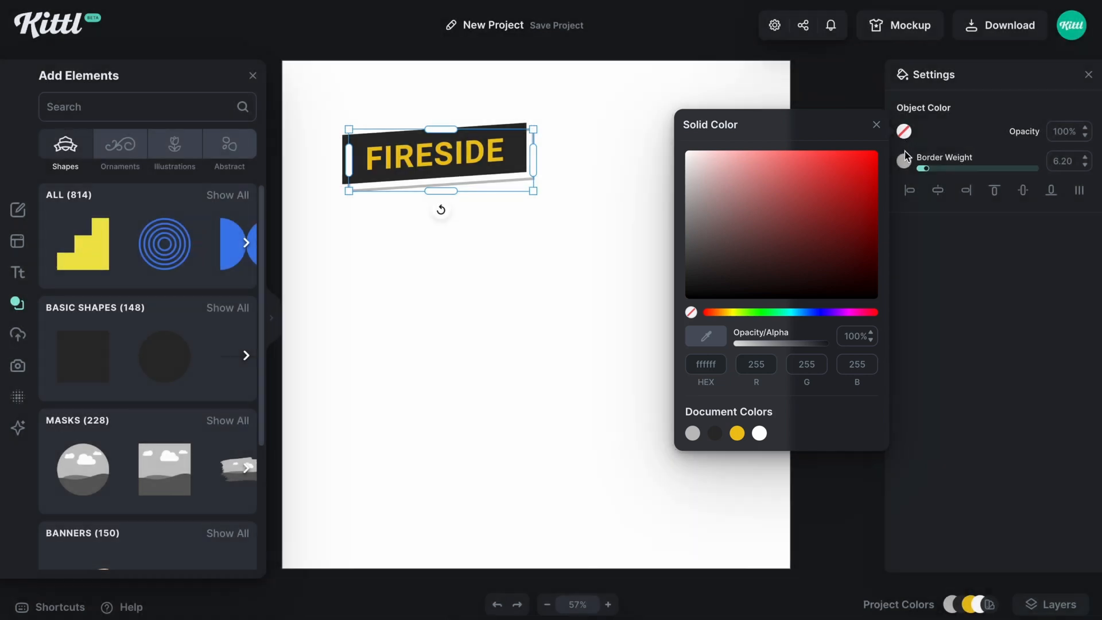
left_click(903, 162)
left_click(714, 462)
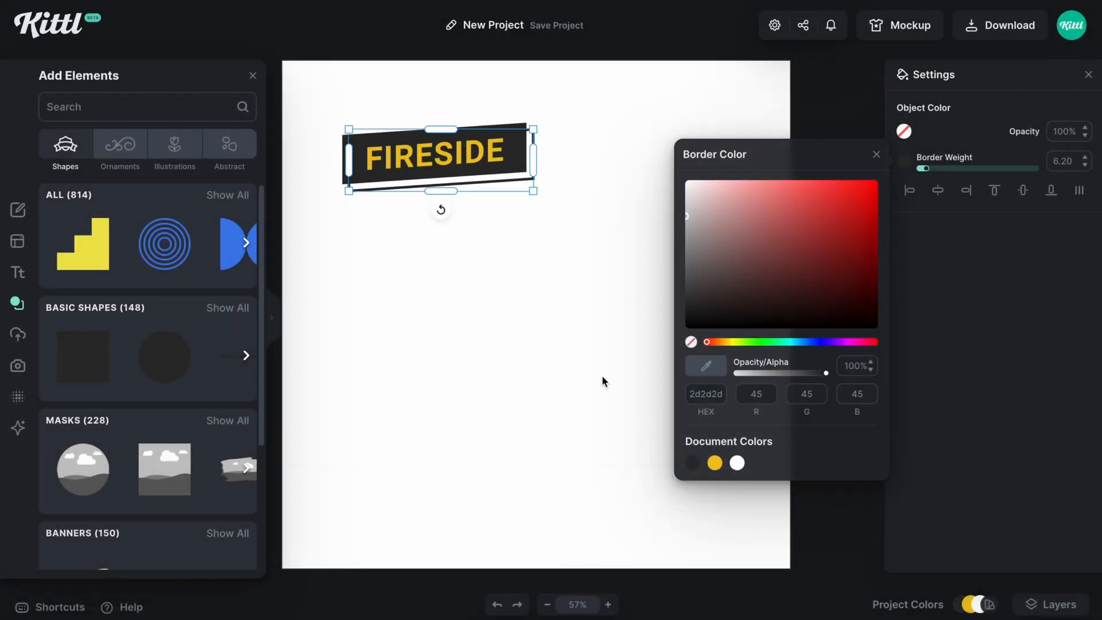
left_click(573, 242)
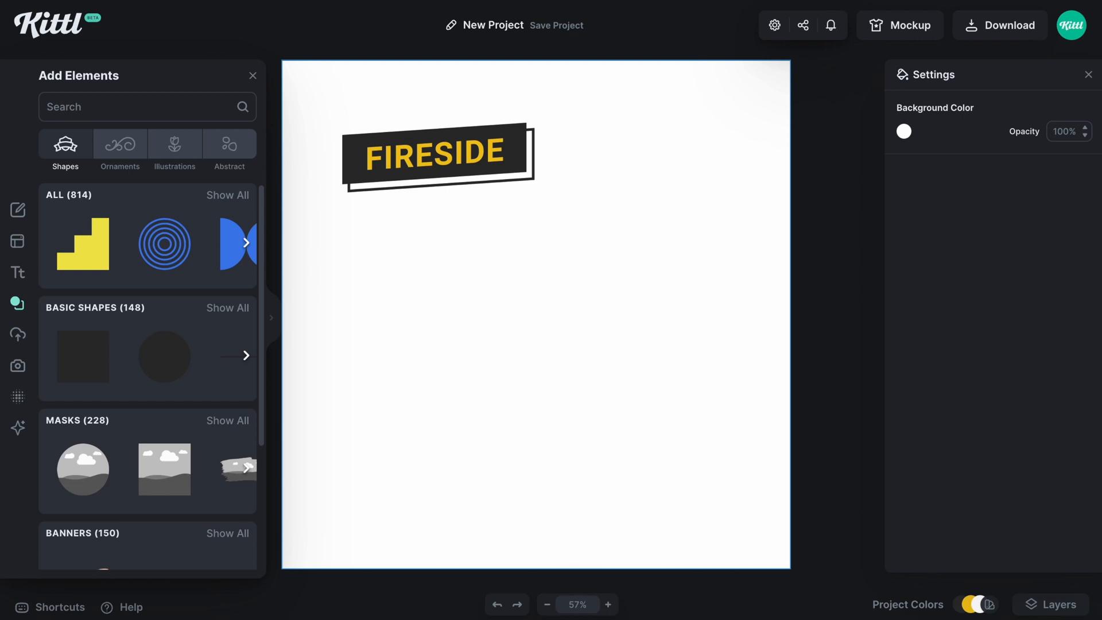
Set the border weight of the offset outline behind the label to 7.50.
left_click(523, 168)
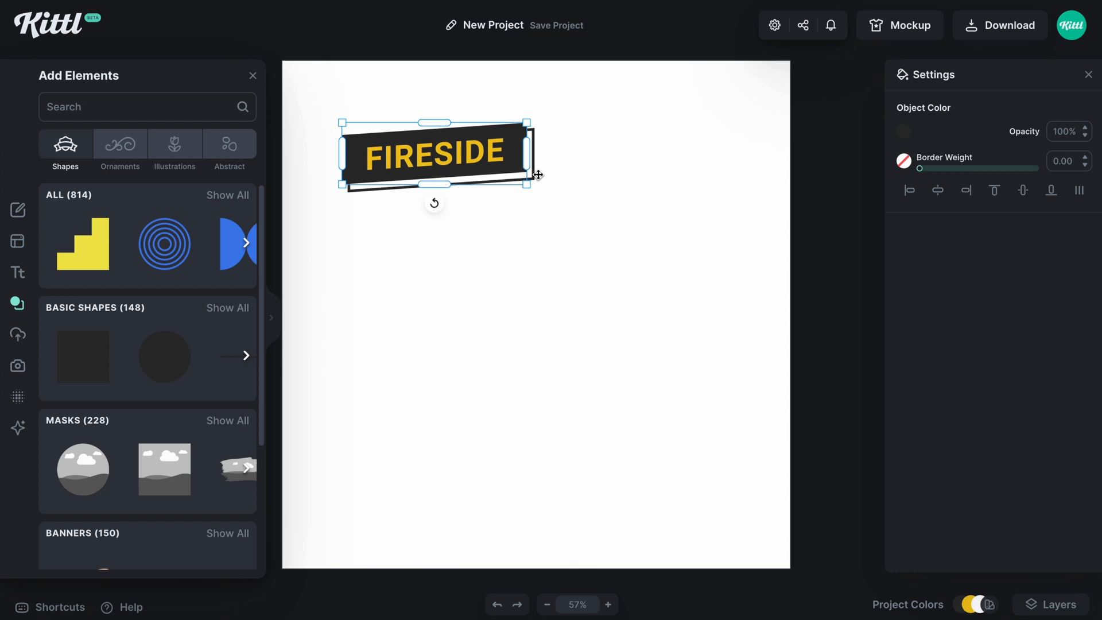
left_click(537, 175)
left_click(1086, 160)
left_click(1086, 159)
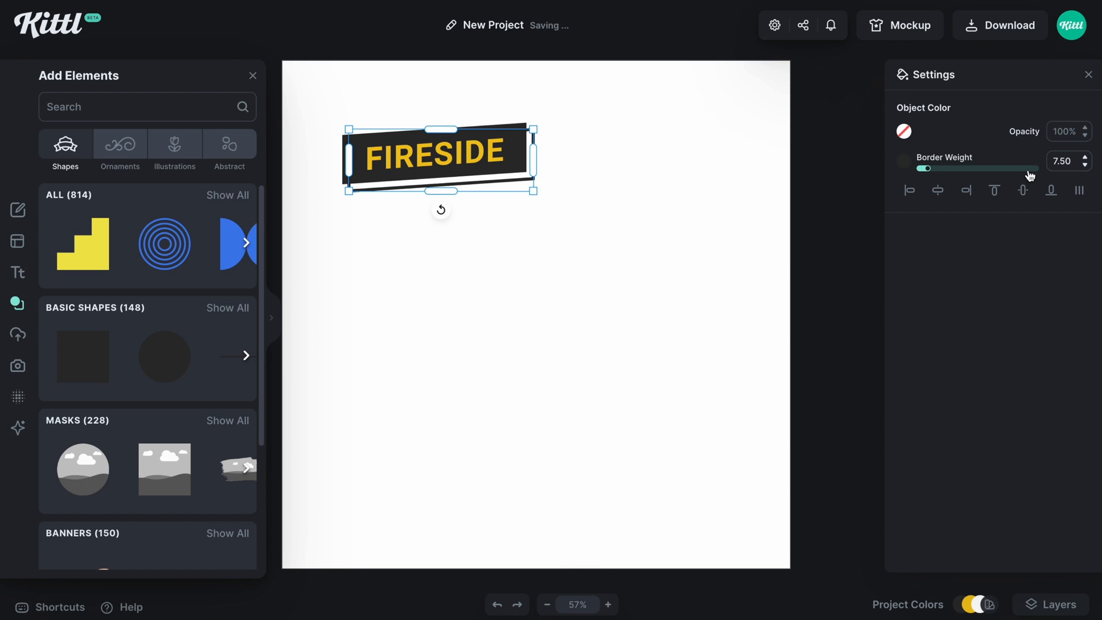
left_click(626, 247)
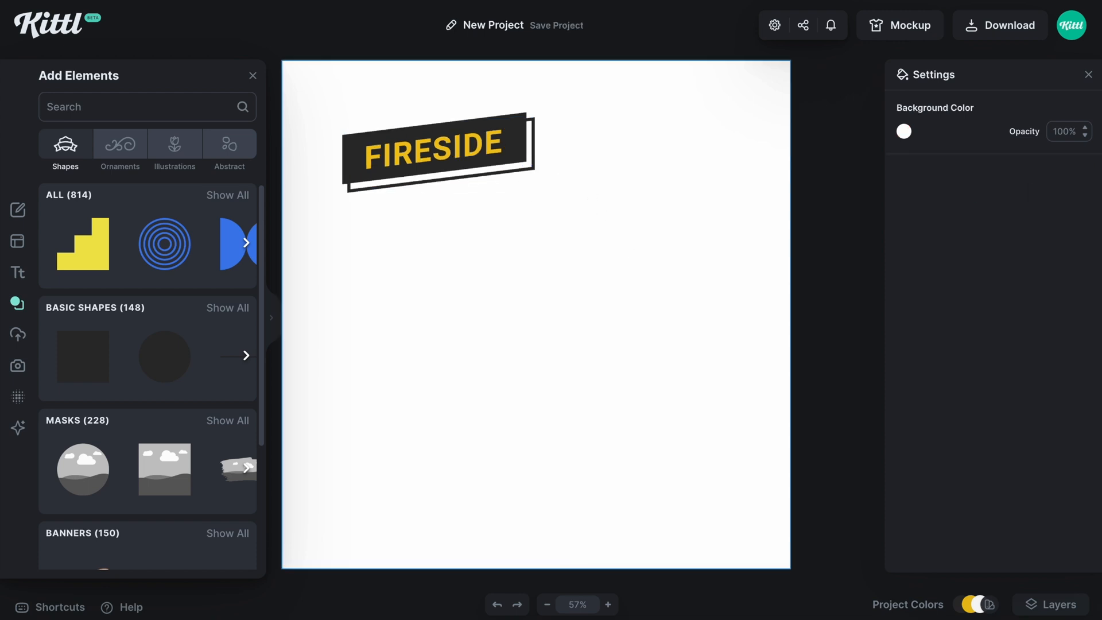
left_click(533, 174)
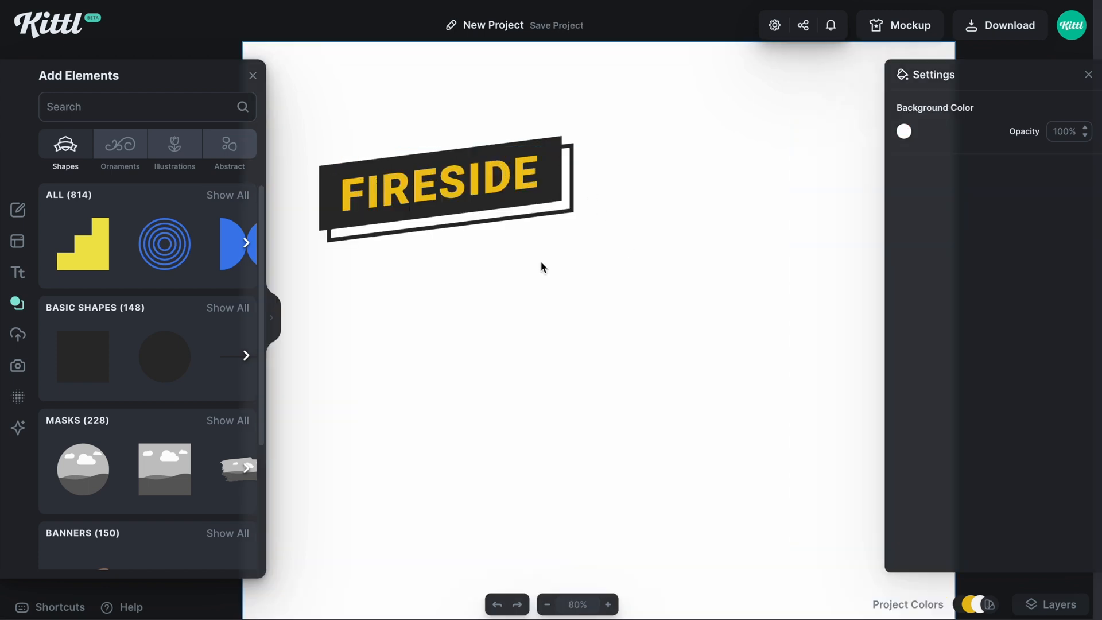
Duplicate the whole FIRESIDE label with its offset outline and place the copy to the right of the original.
left_click_drag(540, 261, 797, 189)
left_click_drag(835, 293, 603, 127)
left_click(667, 234)
left_click_drag(631, 177, 641, 177)
left_click(667, 253)
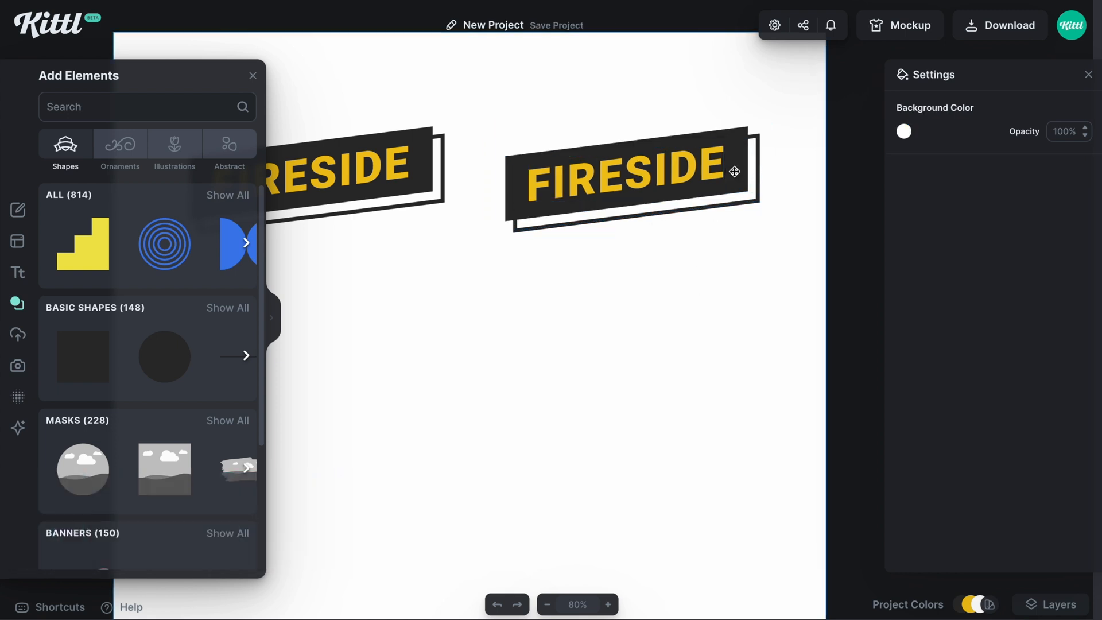
Copy the second label's slanted rectangle and FIRESIDE text, and scale the copy down to a small tag in the space below it.
left_click(739, 152)
left_click(718, 163, "shift")
left_click_drag(720, 158, 670, 288)
left_click(706, 306)
left_click(626, 307)
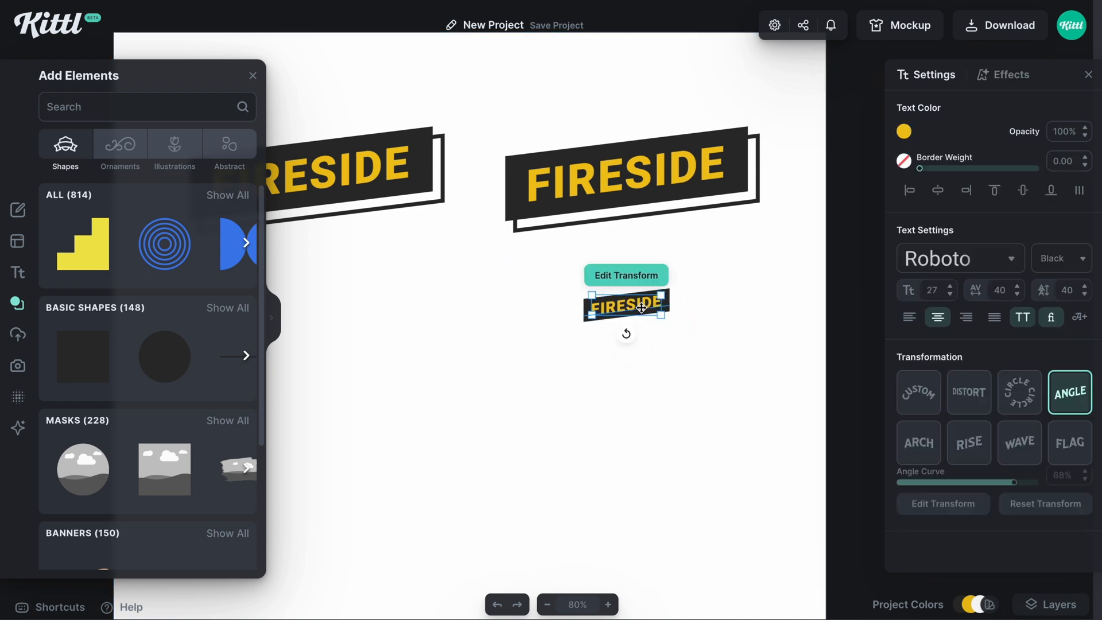
Change the small tag's text to APPAREL and format it in Bold at size 20.
double_click(627, 307)
type("apparel")
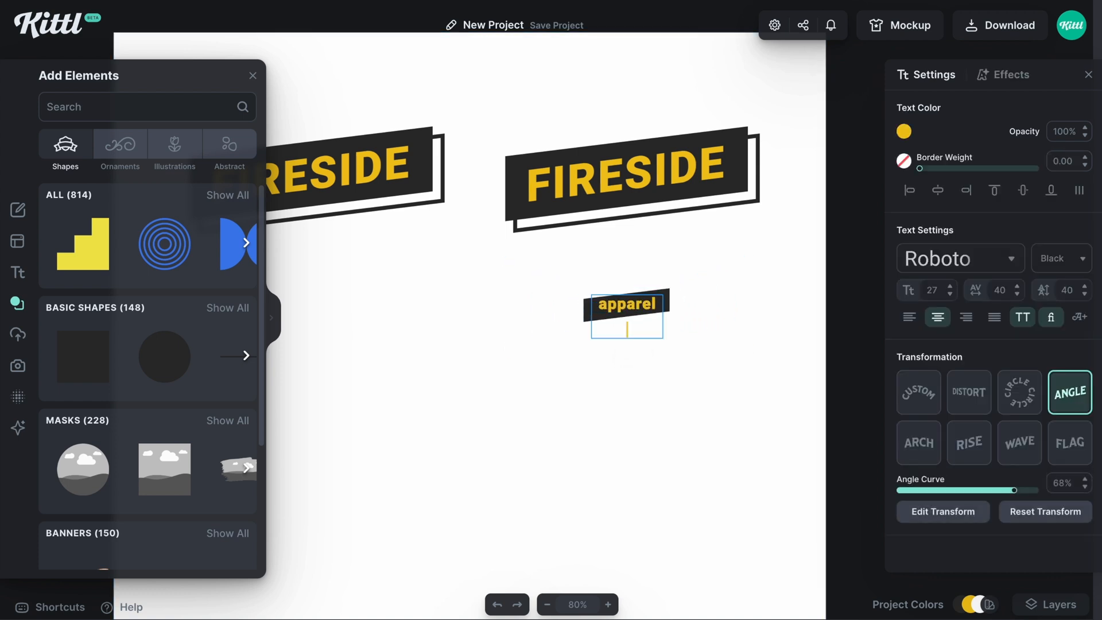
key("Escape")
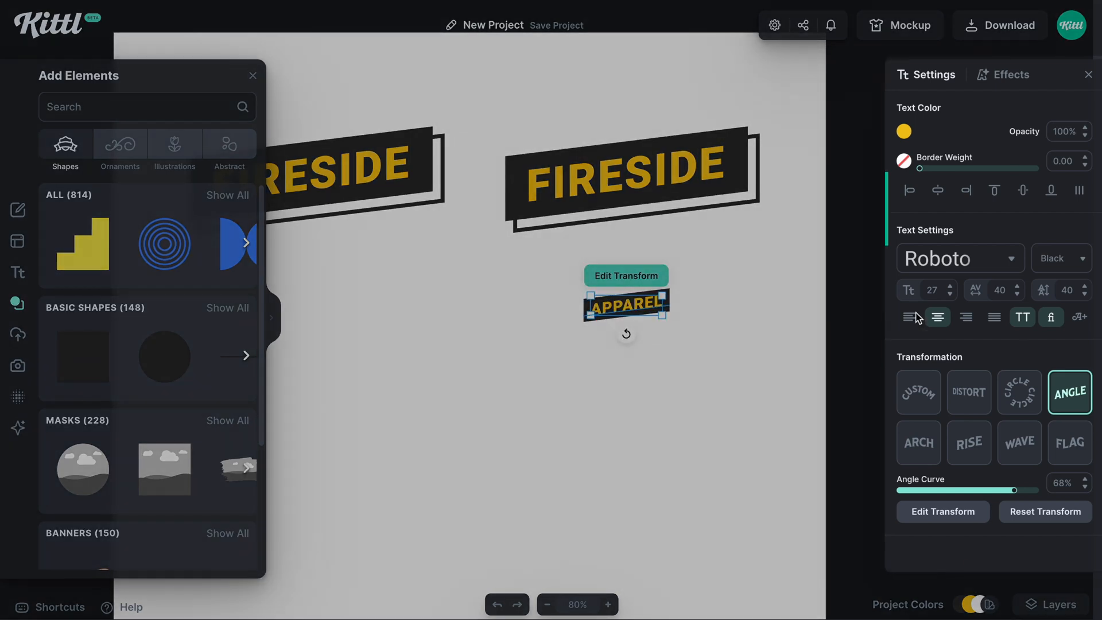
left_click(944, 292)
type("20")
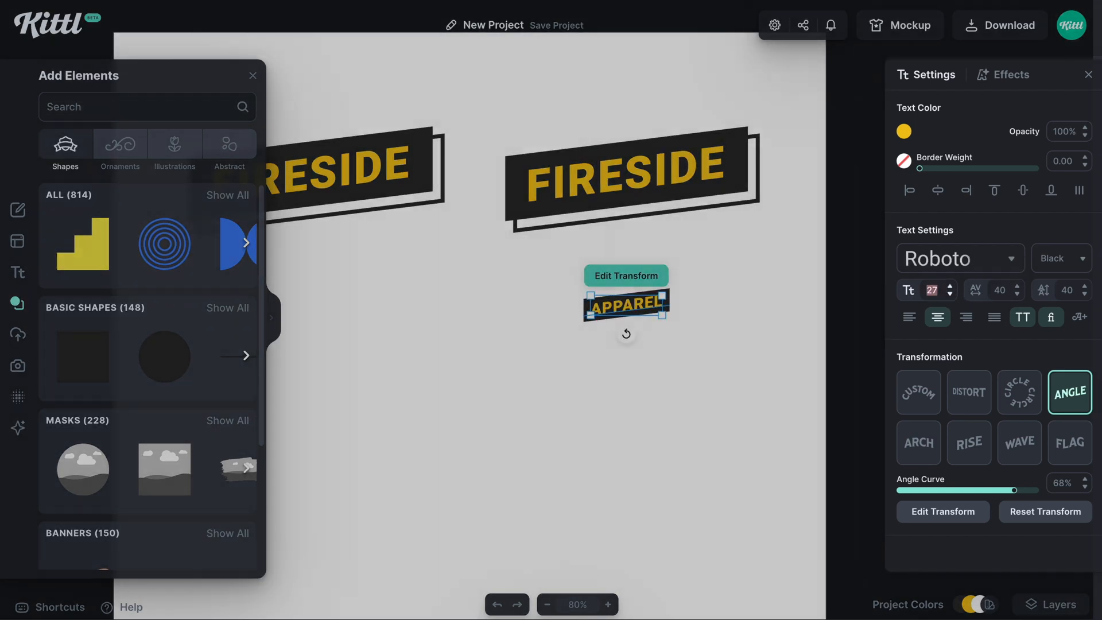
left_click(1076, 270)
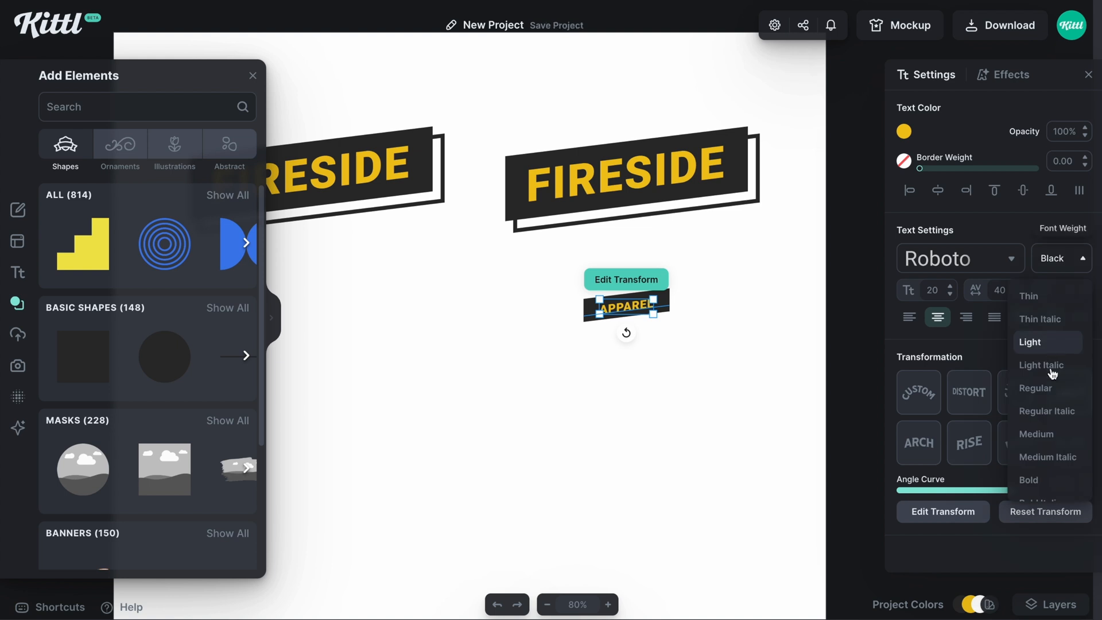
left_click(712, 331)
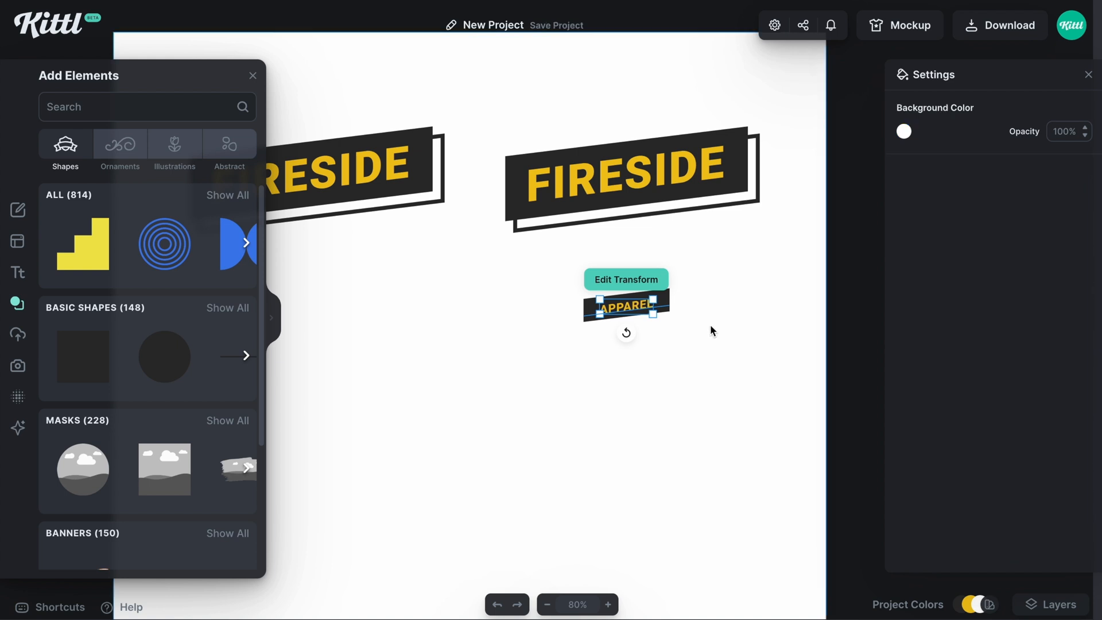
Shrink the small slanted rectangle so it fits closely around the APPAREL text.
left_click(667, 294)
left_click_drag(671, 288, 663, 295)
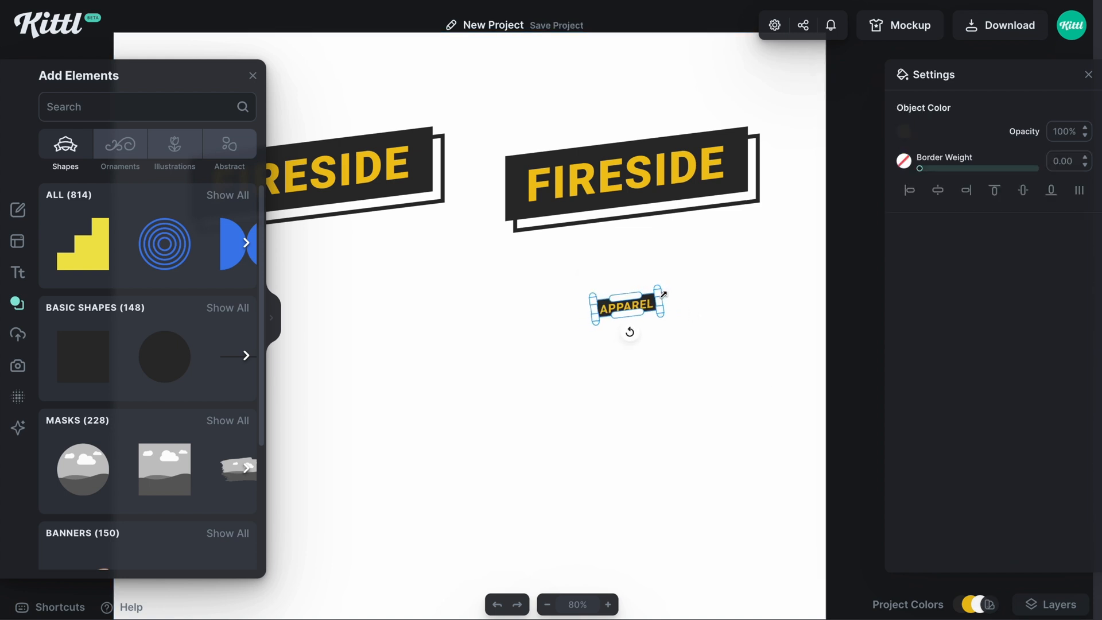
left_click(657, 341)
Move the APPAREL tag onto the lower edge of the second label, near its right end.
left_click_drag(652, 343, 591, 292)
mouse_move(642, 310)
left_mouse_down()
mouse_move(688, 251)
mouse_move(689, 210)
mouse_move(712, 205)
left_mouse_up()
key("Up")
key("Up")
key("Up")
left_click(715, 252)
left_click(682, 204)
left_click(760, 238)
left_click(705, 208)
left_click(715, 279)
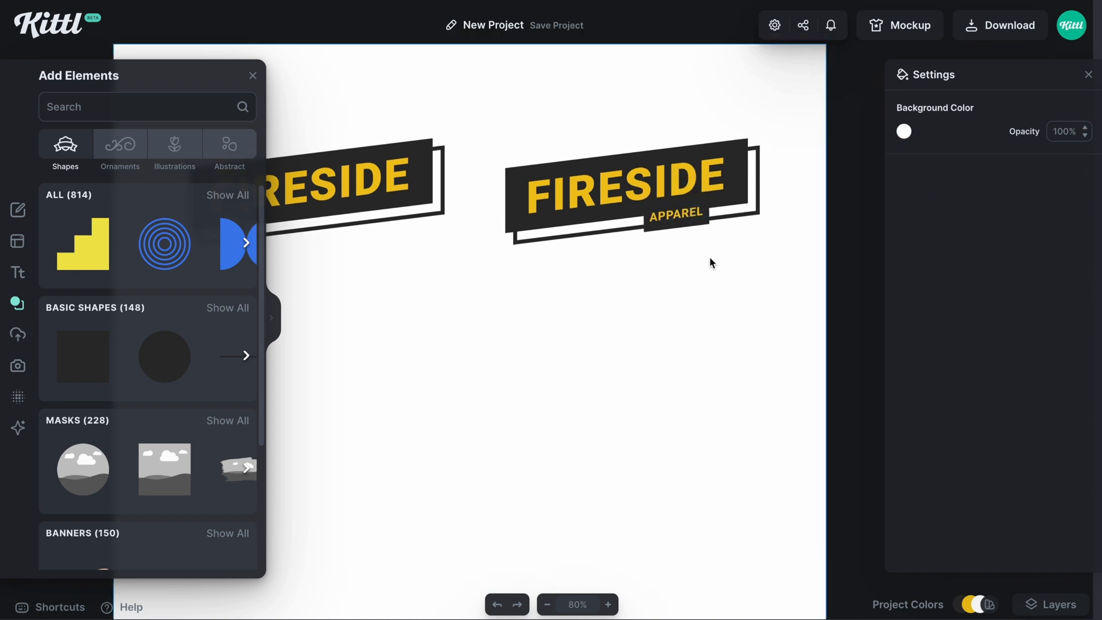
Widen the small rectangle on both sides of the APPAREL text.
left_click(701, 216)
left_click(707, 222)
left_click_drag(709, 215, 714, 216)
left_click(748, 286)
left_click(686, 224)
left_click(698, 257)
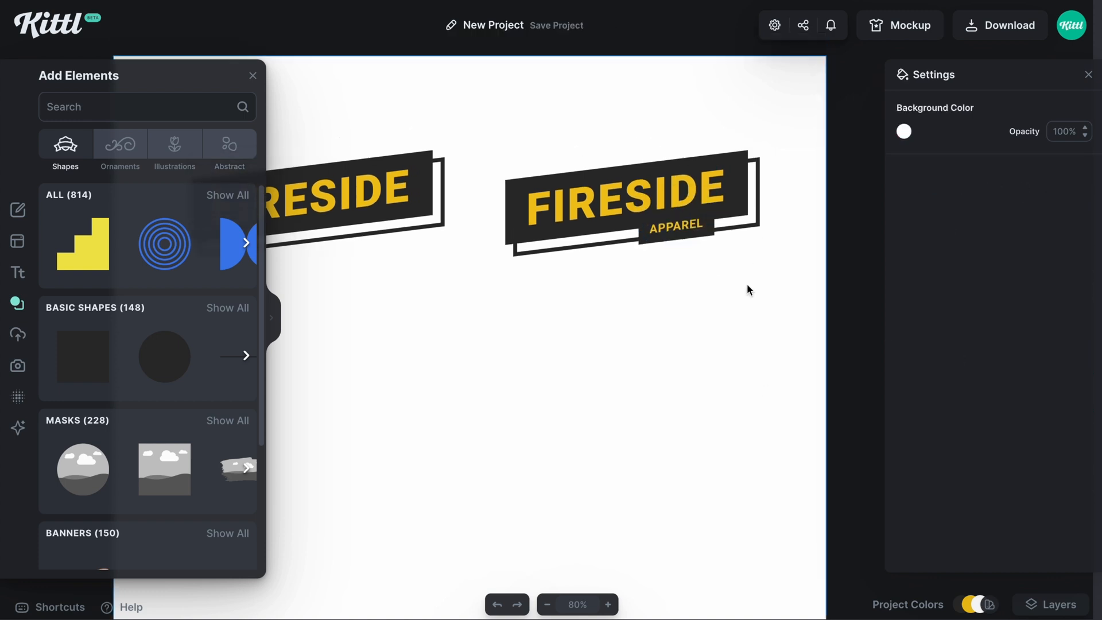
Arrange the two labels side by side in the upper part of the canvas, with the APPAREL version slightly higher.
left_click(625, 201)
left_click(367, 196, "shift")
left_click(407, 425)
scroll(408, 426, "left", 2)
key("ctrl+minus")
key("ctrl+minus")
key("ctrl+minus")
left_click_drag(579, 305, 675, 220)
left_click(734, 302)
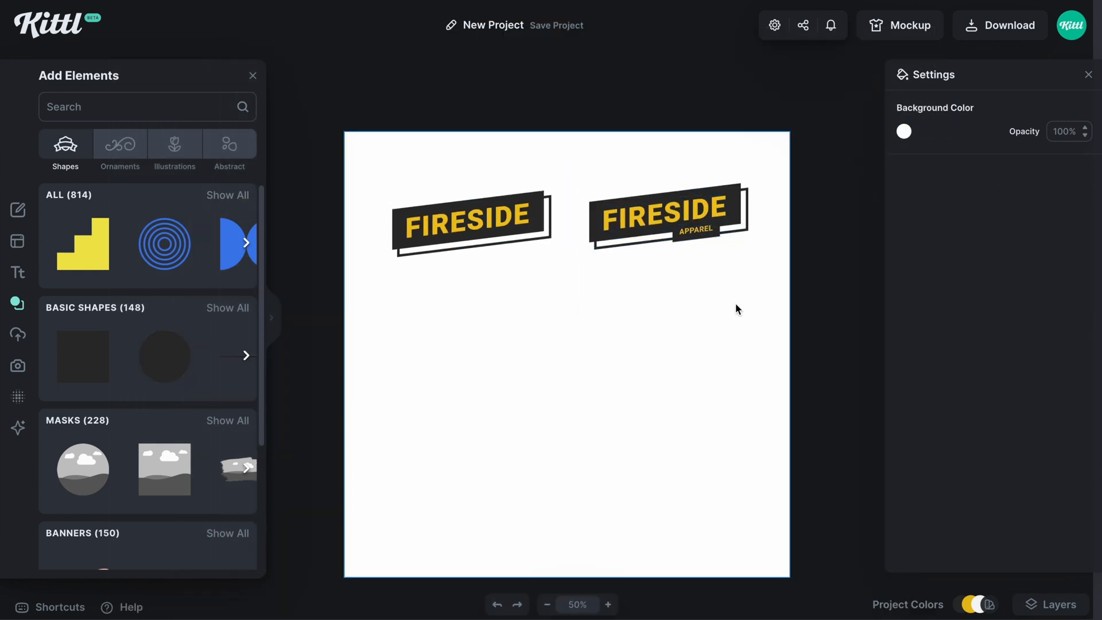
Duplicate the first FIRESIDE label directly below the original and delete the copy's offset outline.
scroll(735, 302, "down", 1)
left_click(468, 167)
left_click_drag(468, 171, 478, 286)
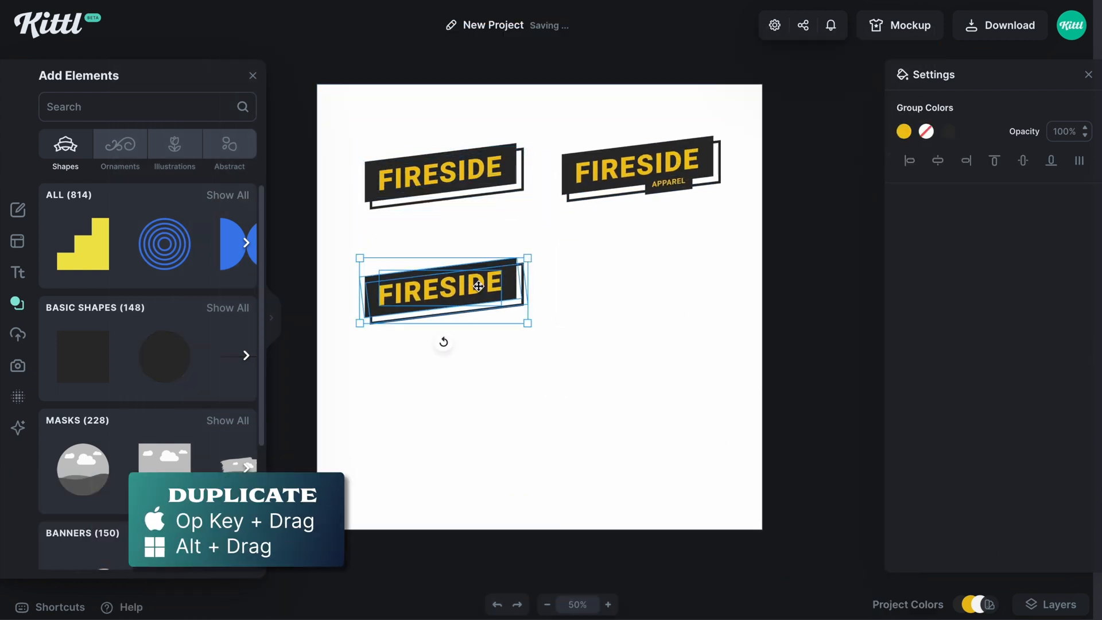
left_click(597, 305)
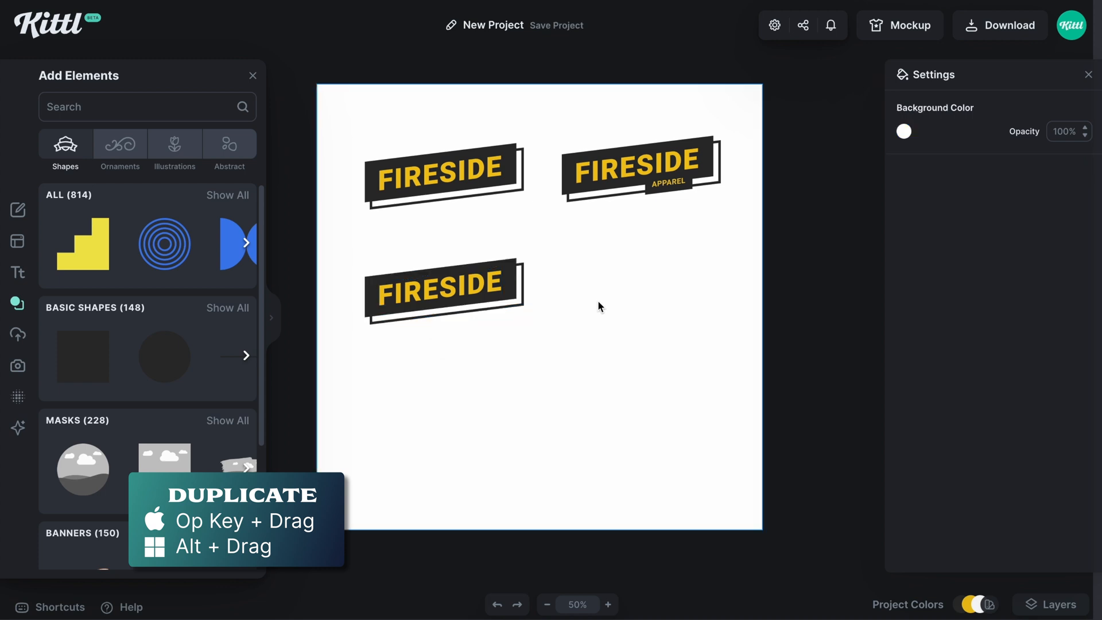
left_click(522, 276)
left_click(540, 276)
Turn the lower copy's slanted rectangle into an outline with a 6.70 border weight, no fill and the dark document color.
left_click(511, 262)
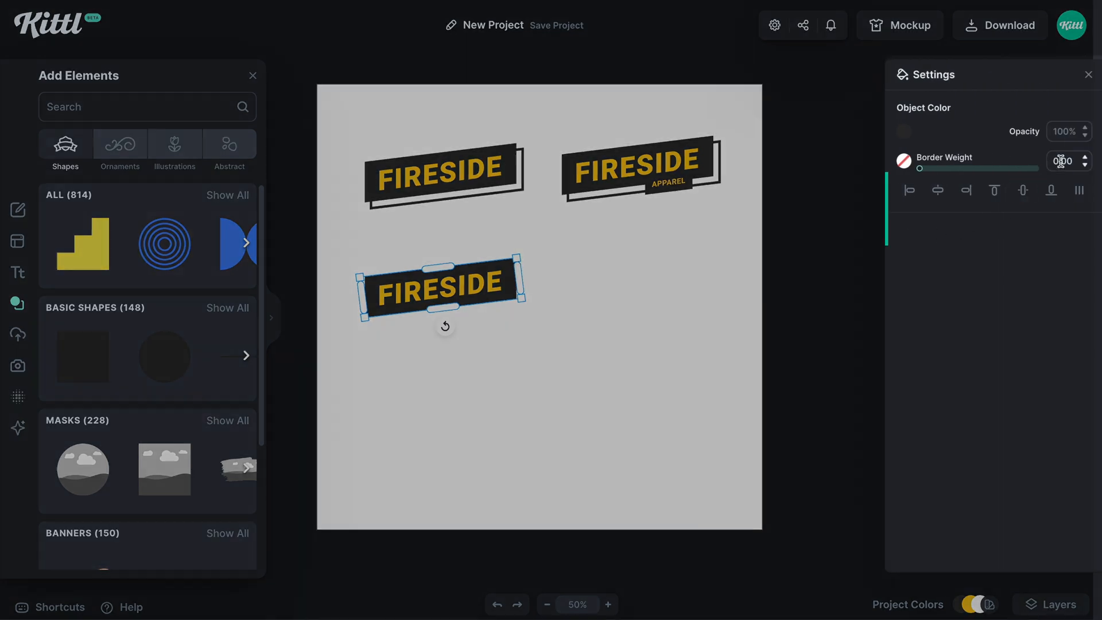
left_click(1074, 161)
type("6.7")
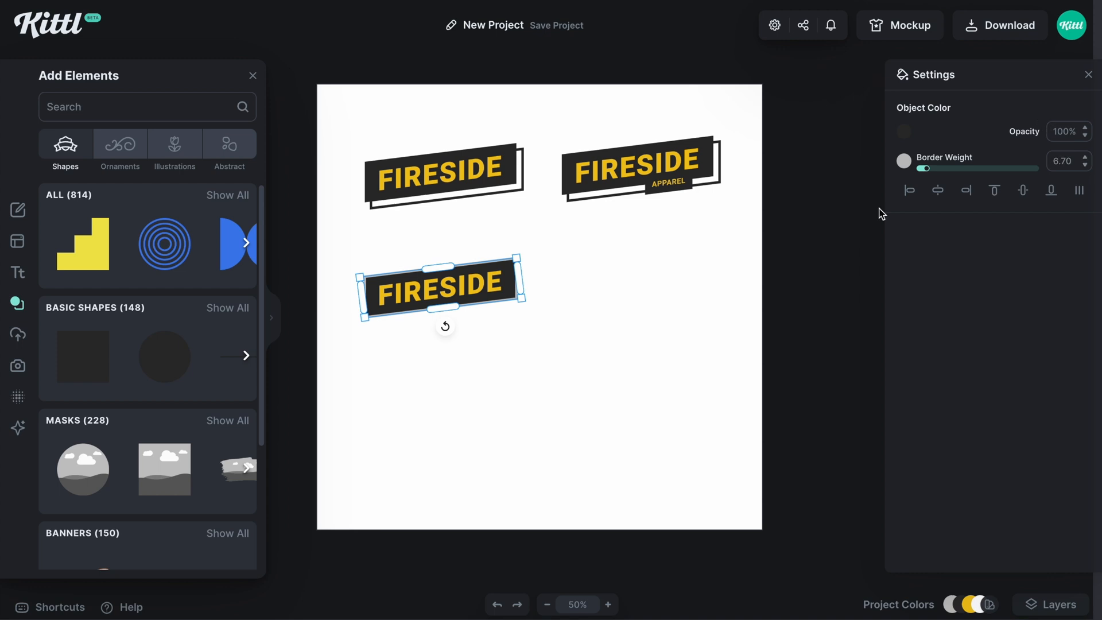
left_click(904, 132)
left_click(691, 312)
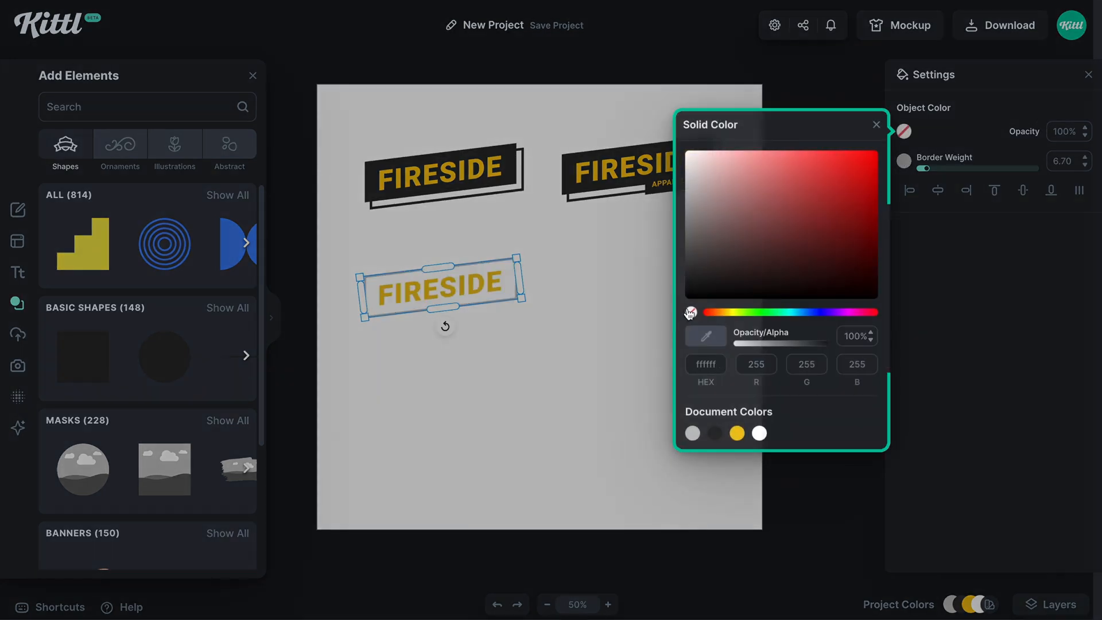
left_click(905, 162)
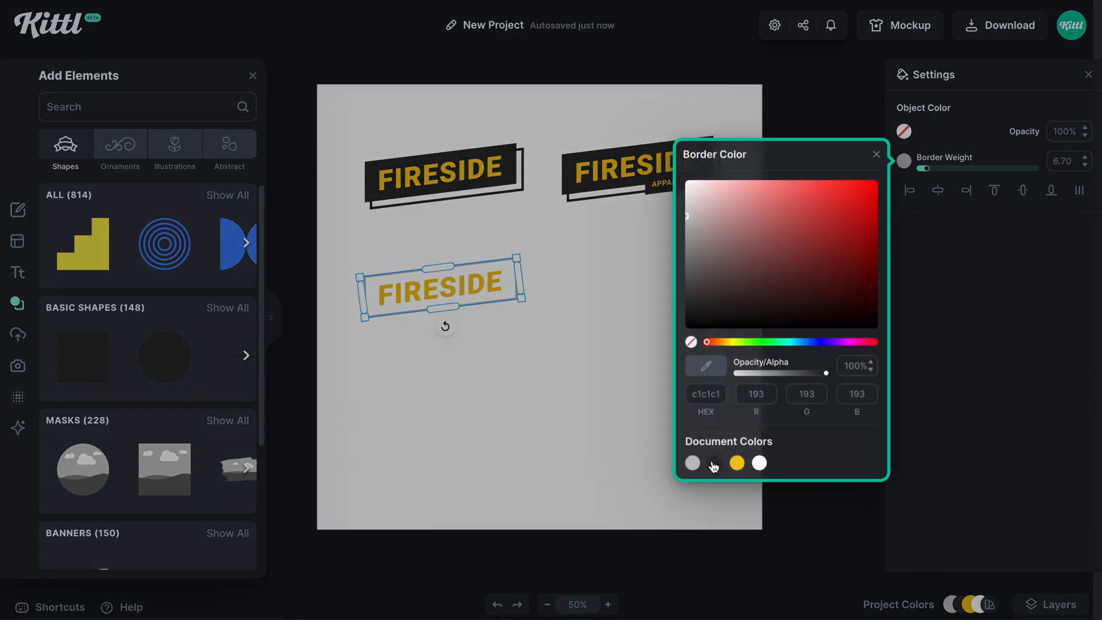
Recolor the FIRESIDE text inside the outlined rectangle to dark 2d2d2d.
left_click(418, 282)
left_click(903, 131)
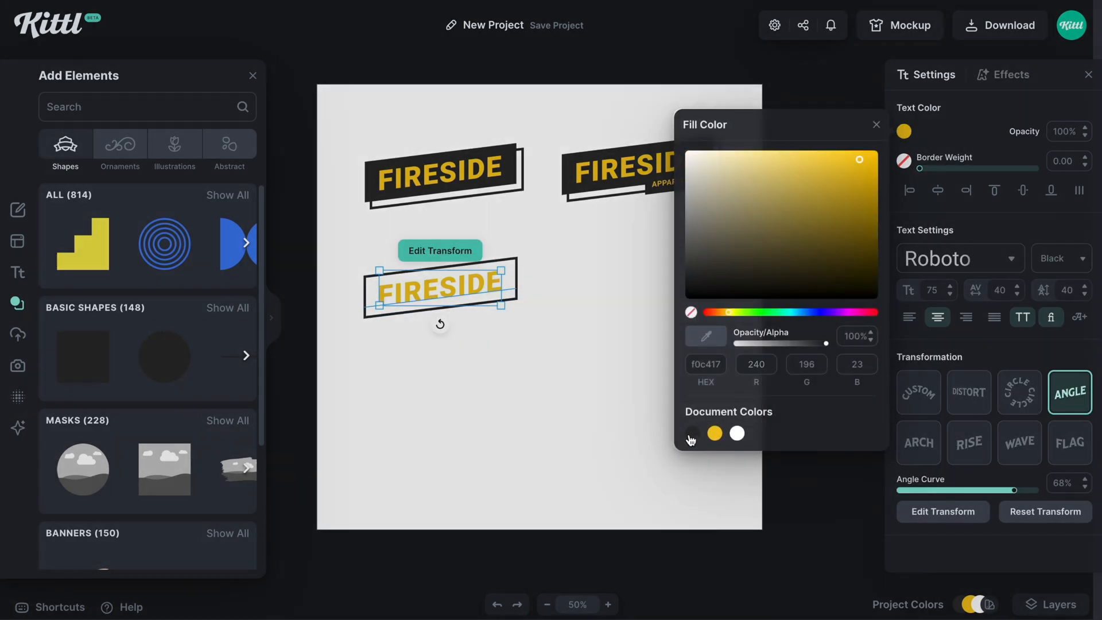
left_click(693, 433)
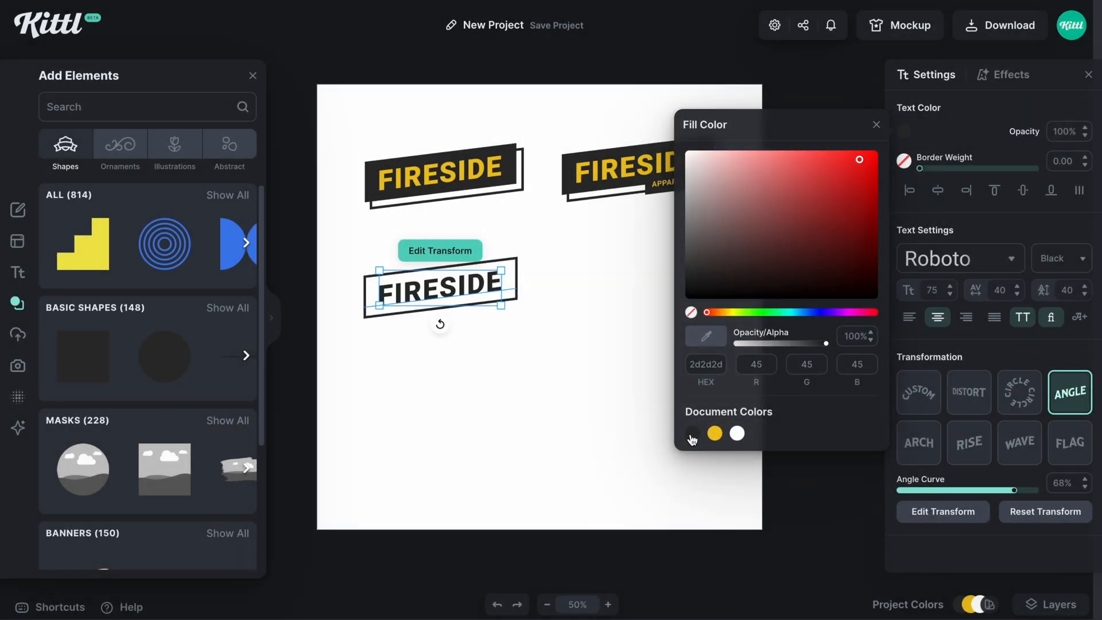
left_click(553, 413)
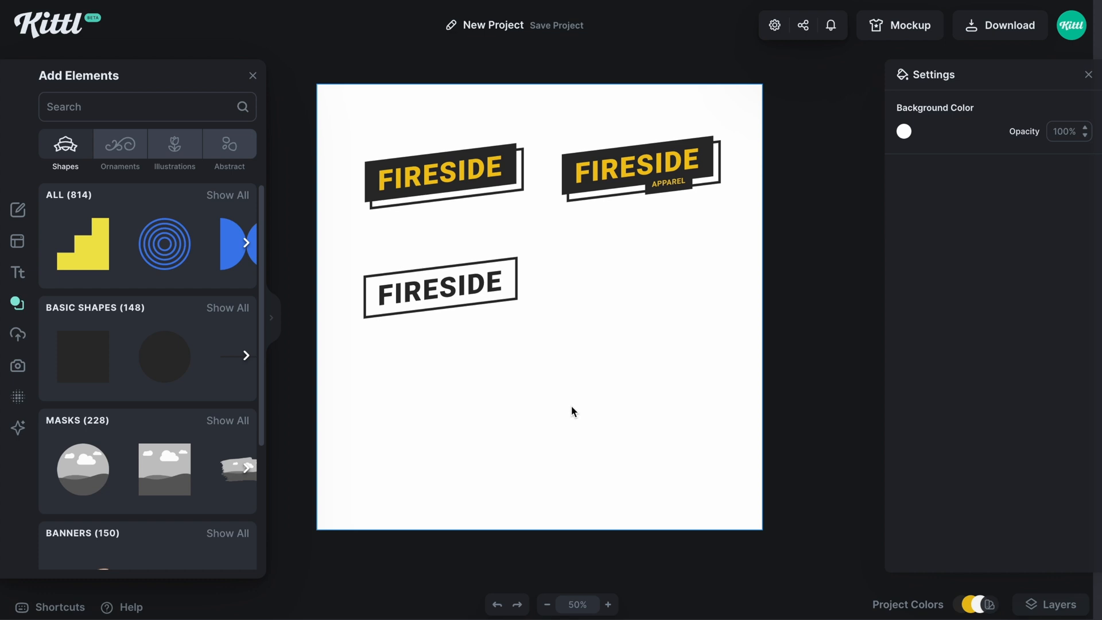
Duplicate the APPAREL text to just below the outlined label and remove the copy's Angle transformation.
left_click(644, 197)
left_click_drag(669, 204, 452, 333)
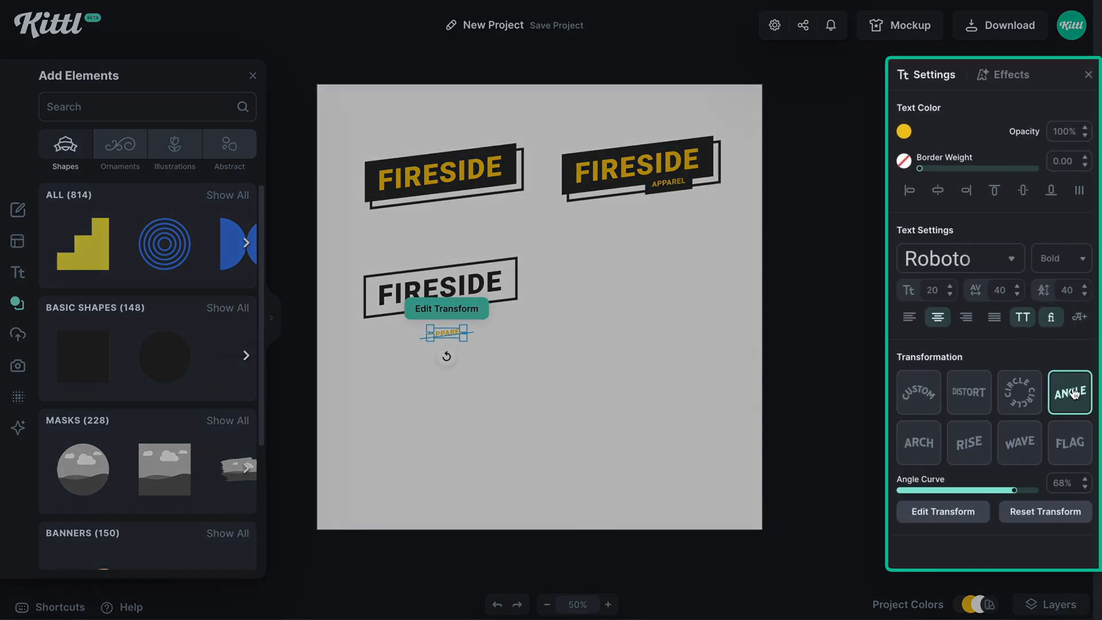
left_click(1071, 394)
Widen the text box below the outlined label and extend its text to APPAREL COMPANY.
key("ctrl+plus")
key("ctrl+plus")
key("ctrl+plus")
key("ctrl+plus")
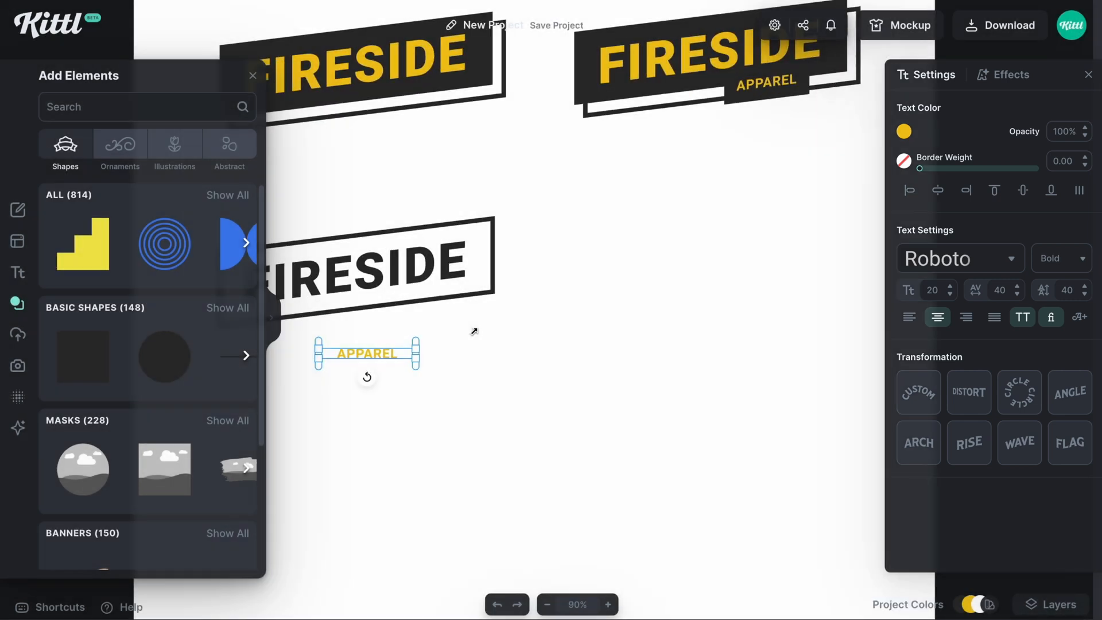
left_click_drag(442, 381, 744, 307)
double_click(635, 310)
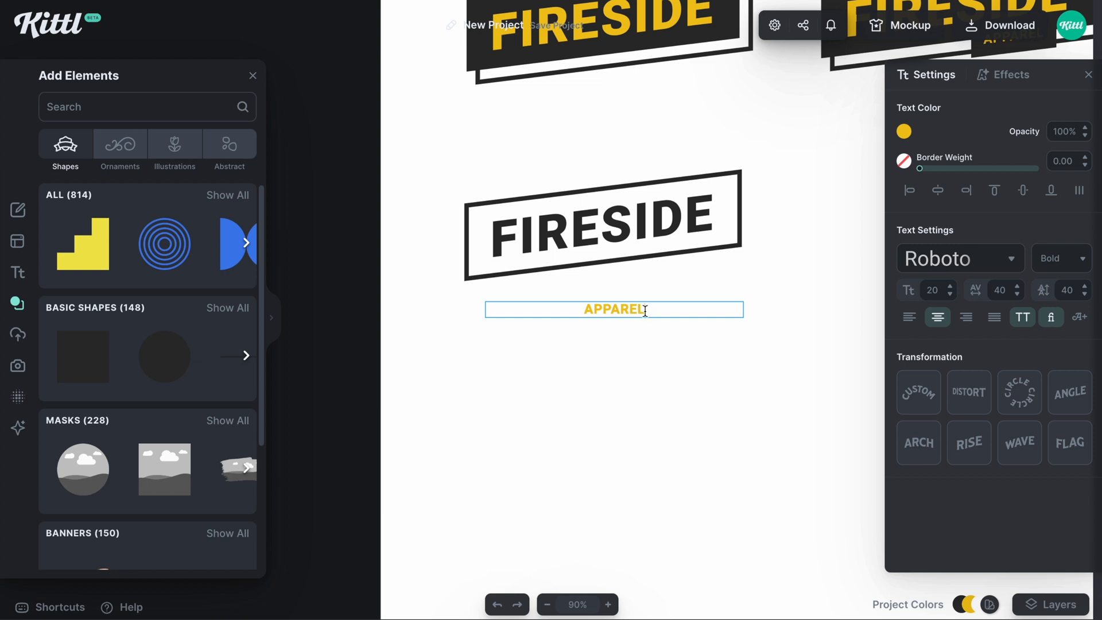
type("company")
key("Escape")
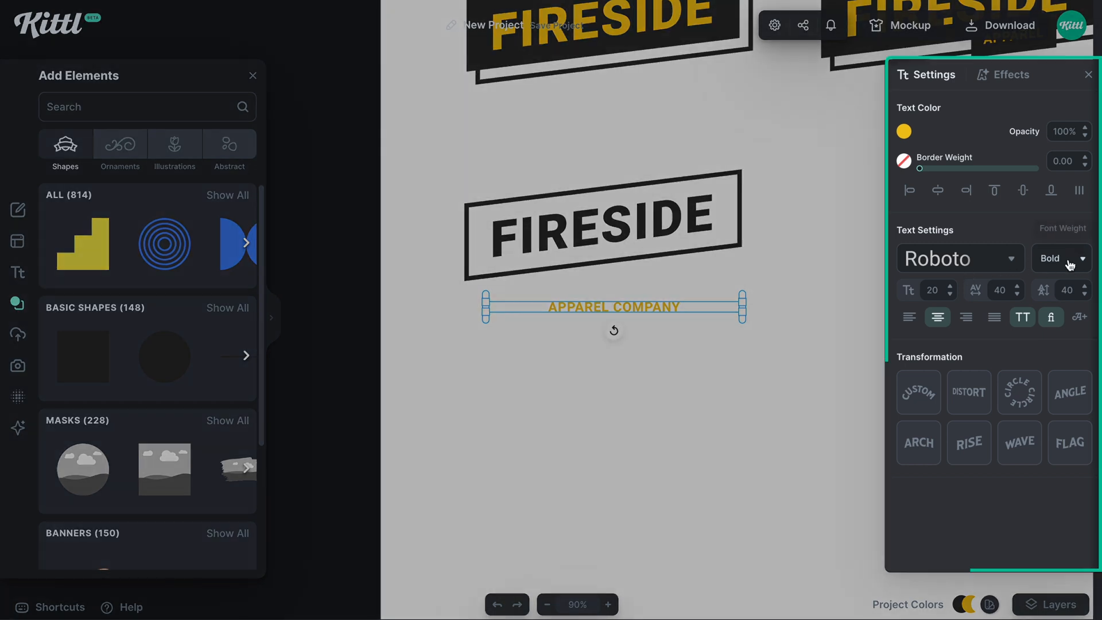
Set the APPAREL COMPANY text to Medium weight and the dark 2d2d2d fill.
left_click(1070, 262)
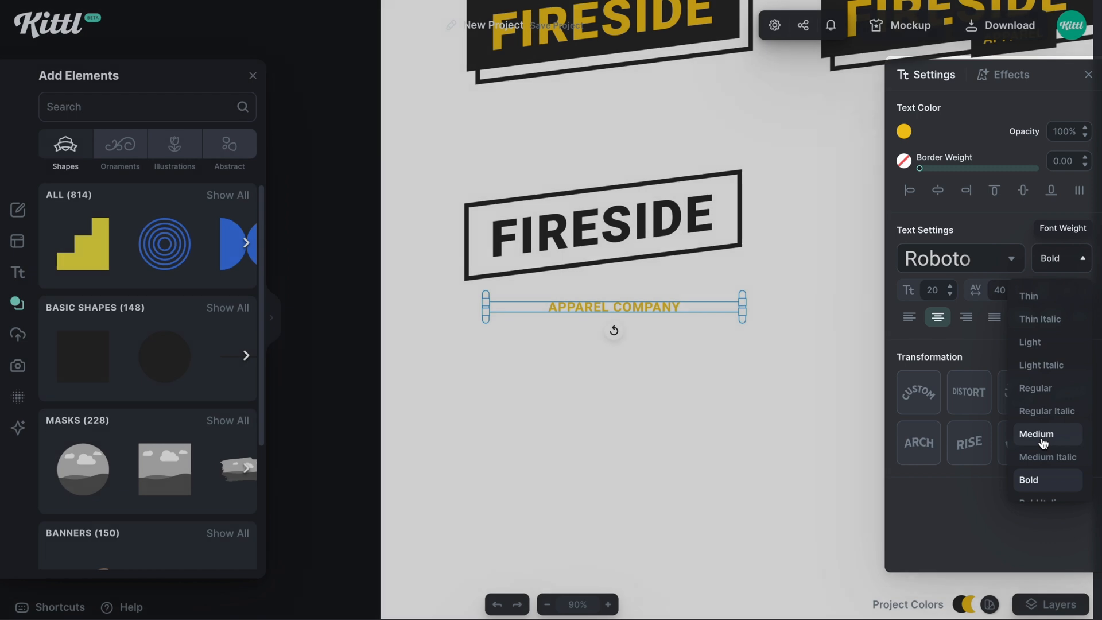
left_click(1041, 435)
left_click(904, 134)
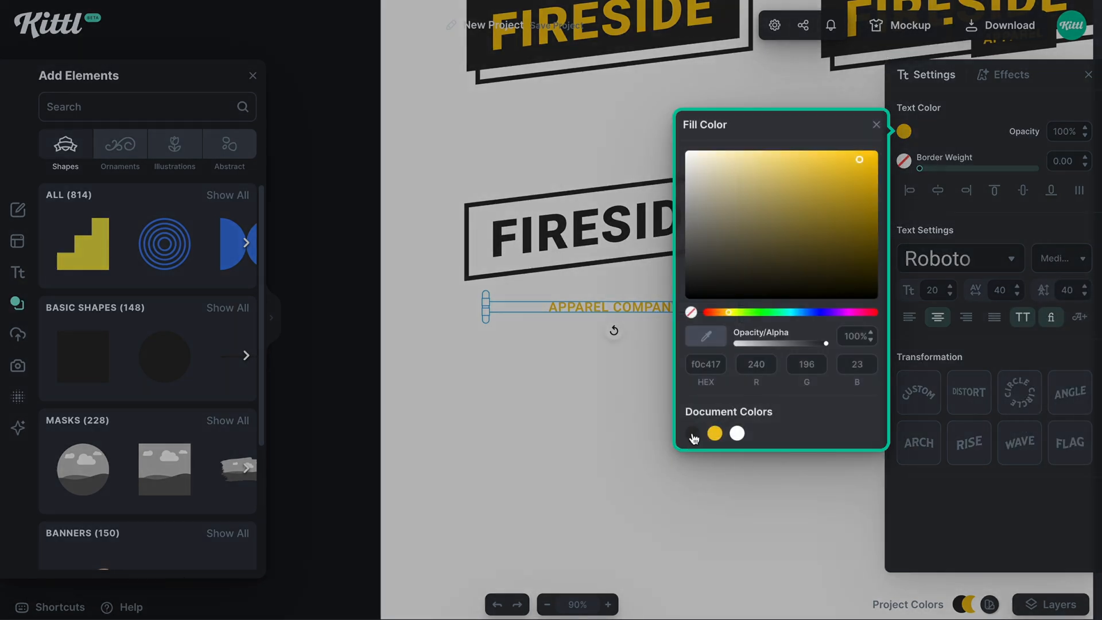
left_click(692, 433)
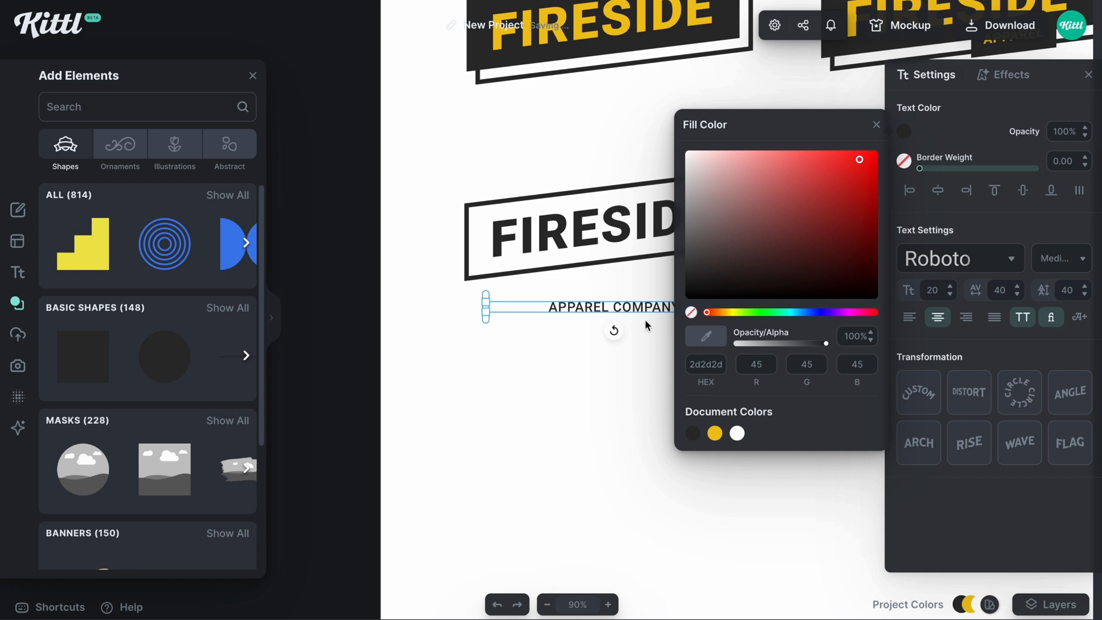
left_click(629, 318)
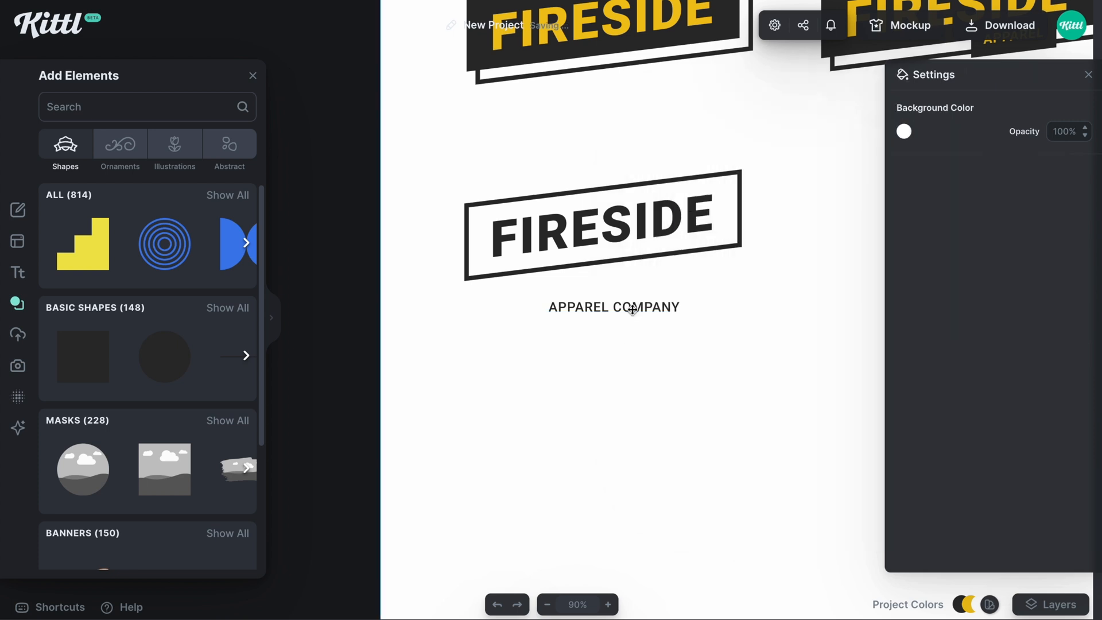
Move APPAREL COMPANY up to the outline and apply an Angle transformation with a 100% curve, its baseline following the box's lower edge.
left_click_drag(635, 308, 624, 292)
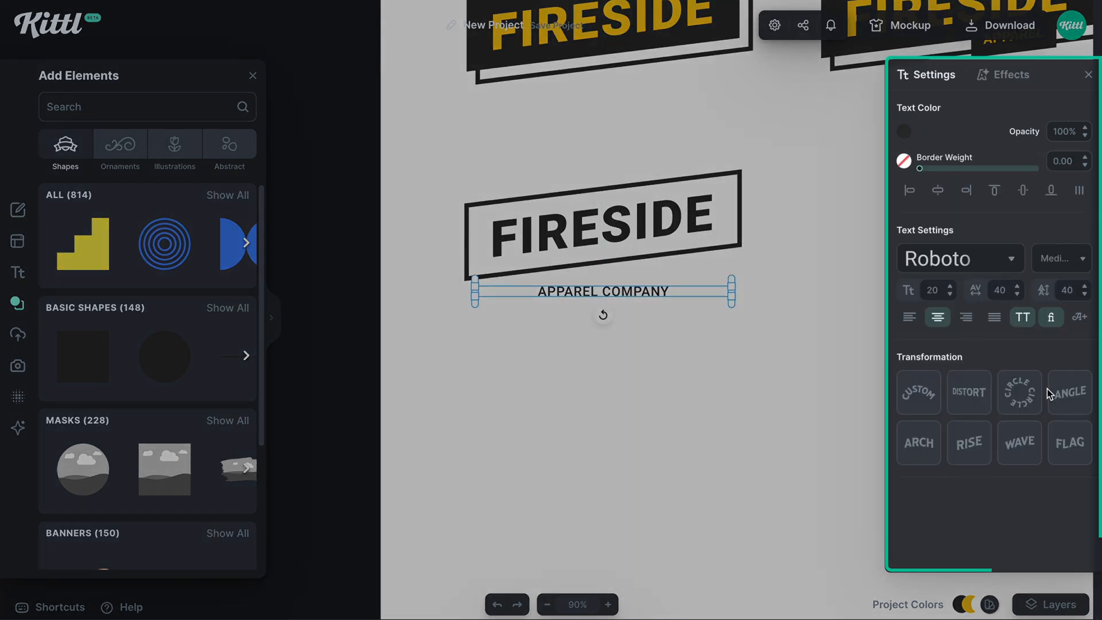
left_click(1069, 392)
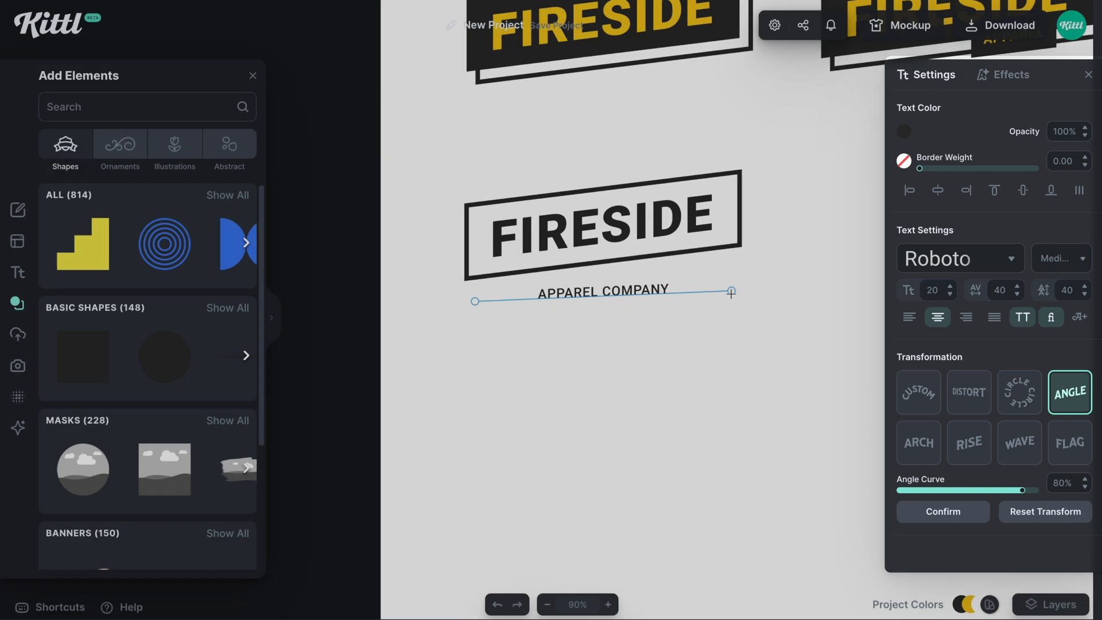
left_click_drag(731, 290, 734, 268)
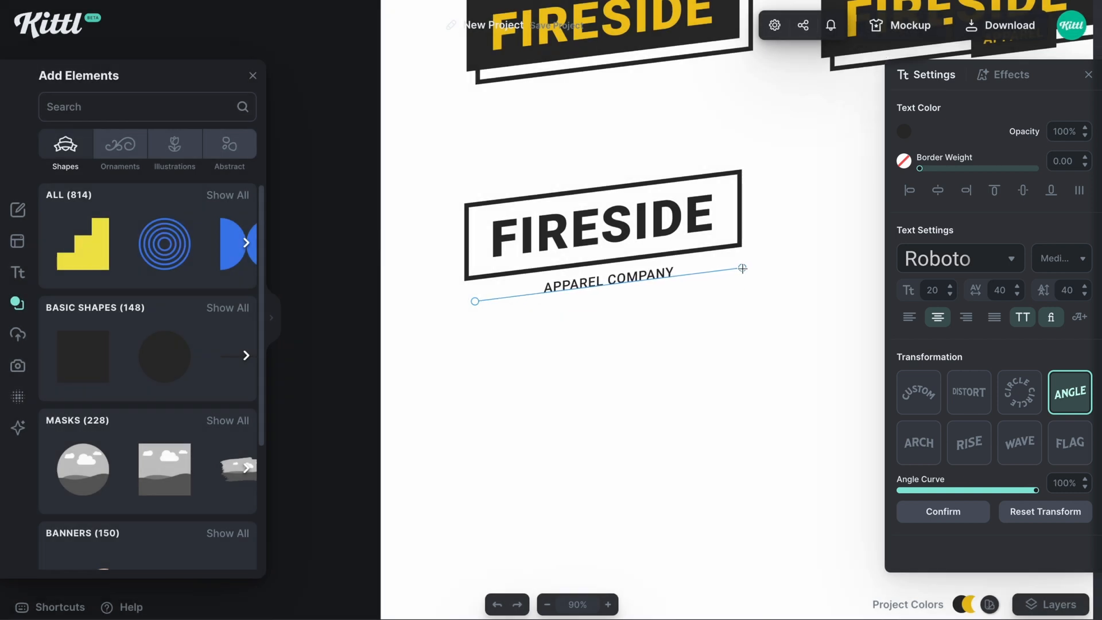
scroll(743, 336, "right", 1)
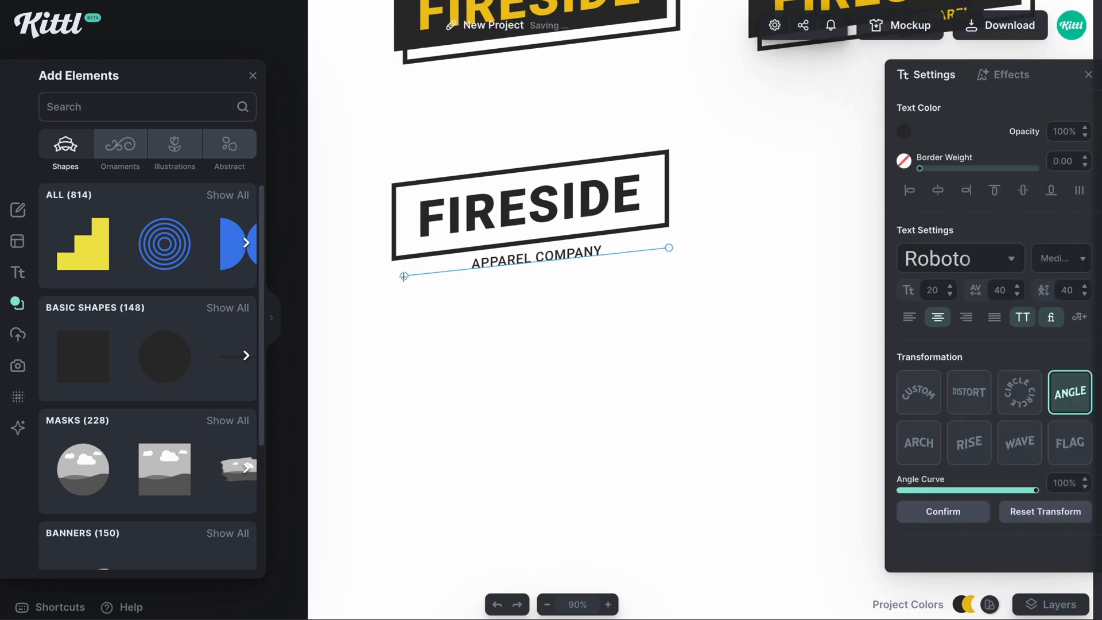
left_click_drag(402, 282, 405, 280)
Add a thin line from the basic shapes and shorten and tilt it to sit left of APPAREL COMPANY.
left_click(350, 321)
left_click(227, 308)
left_click(95, 359)
left_click_drag(679, 308, 477, 310)
scroll(477, 310, "up", 5)
scroll(487, 321, "left", 2)
left_click_drag(531, 346, 525, 287)
scroll(534, 348, "right", 1)
Duplicate the thin slanted line and place the copy right of APPAREL COMPANY, following the same slope.
left_click_drag(450, 292, 822, 228)
left_click(507, 287)
scroll(608, 273, "left", 3)
scroll(608, 273, "right", 3)
left_click(757, 269)
scroll(756, 268, "right", 1)
left_click(550, 265)
left_click(369, 275)
left_click(622, 389)
scroll(344, 350, "down", 5)
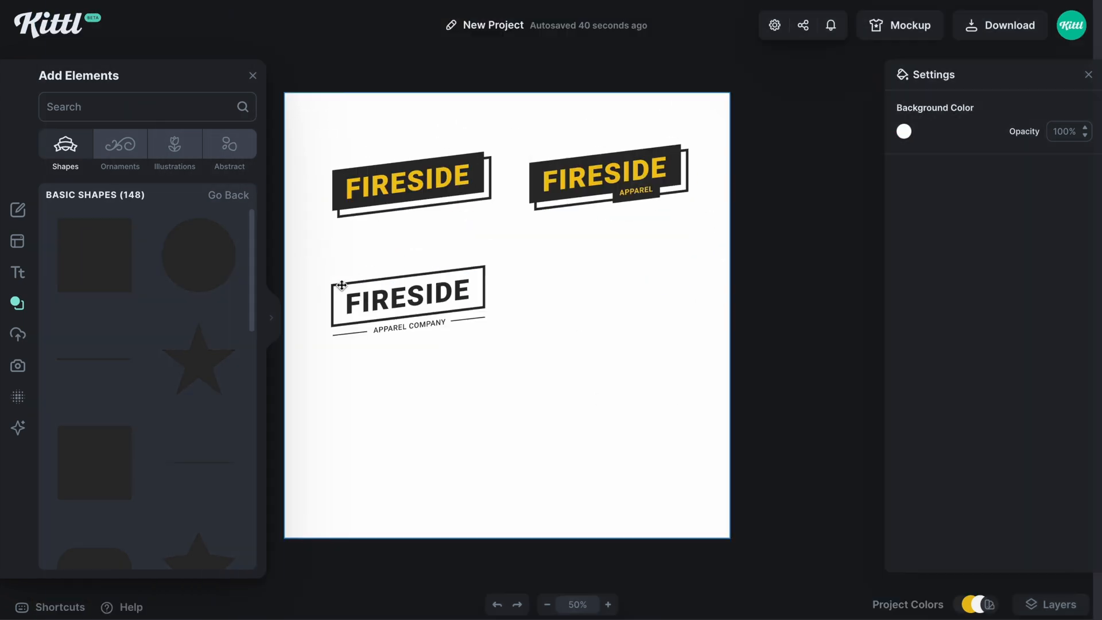
Duplicate the dark FIRESIDE text into the empty space below the FIRESIDE APPAREL label and select the copy.
left_click_drag(356, 299, 556, 303)
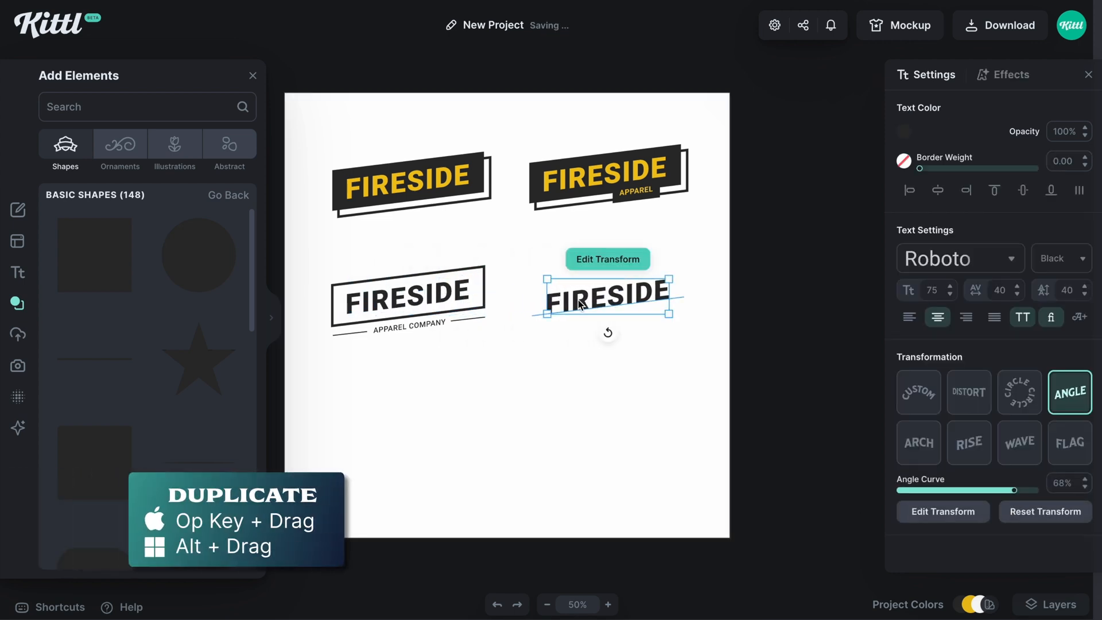
left_click(612, 345)
left_click(608, 297)
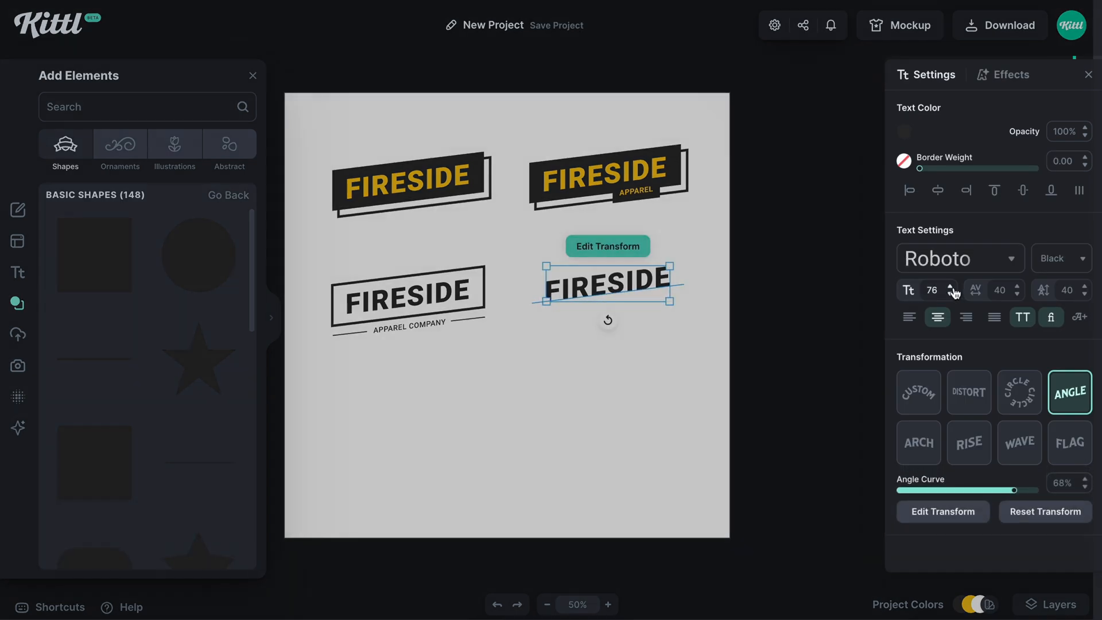
Set the copied dark FIRESIDE text to font size 80 and place a duplicate of it directly below.
left_click(951, 289)
left_click(951, 288)
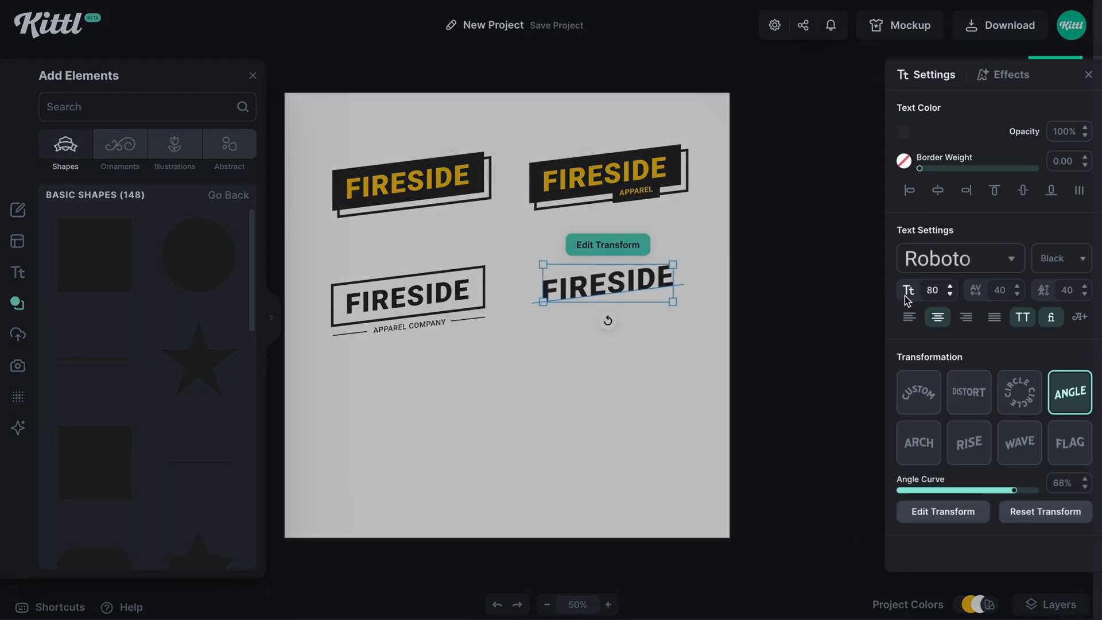
key("super+d")
left_click_drag(627, 300, 628, 319)
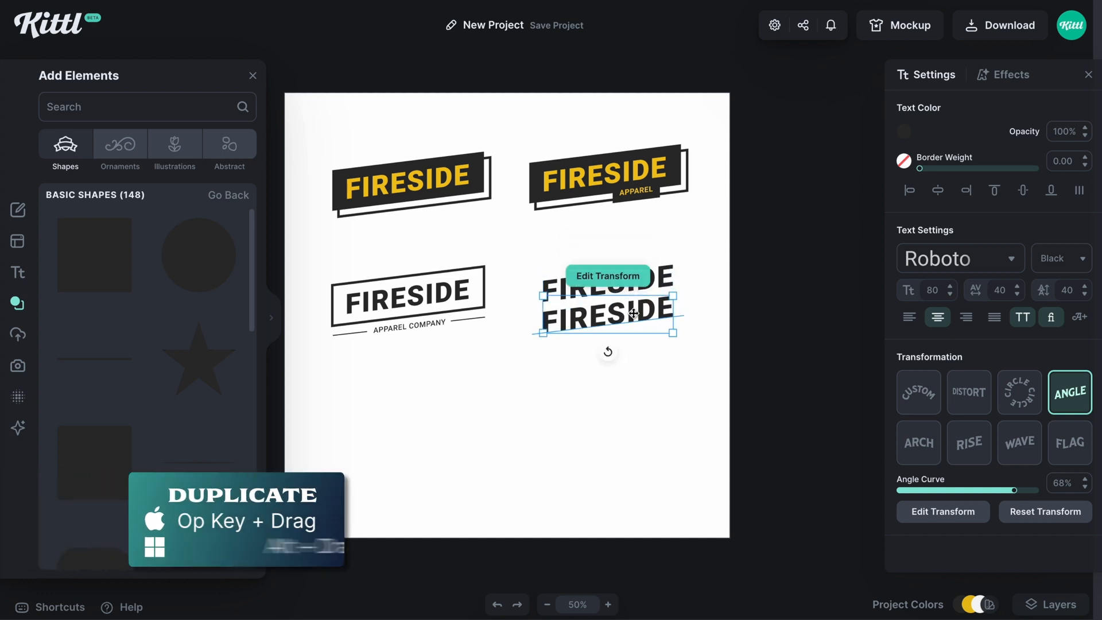
Delete SIDE from the upper slanted text and FIRE from the lower one, splitting the name into two words.
double_click(619, 282)
left_click_drag(620, 282, 715, 289)
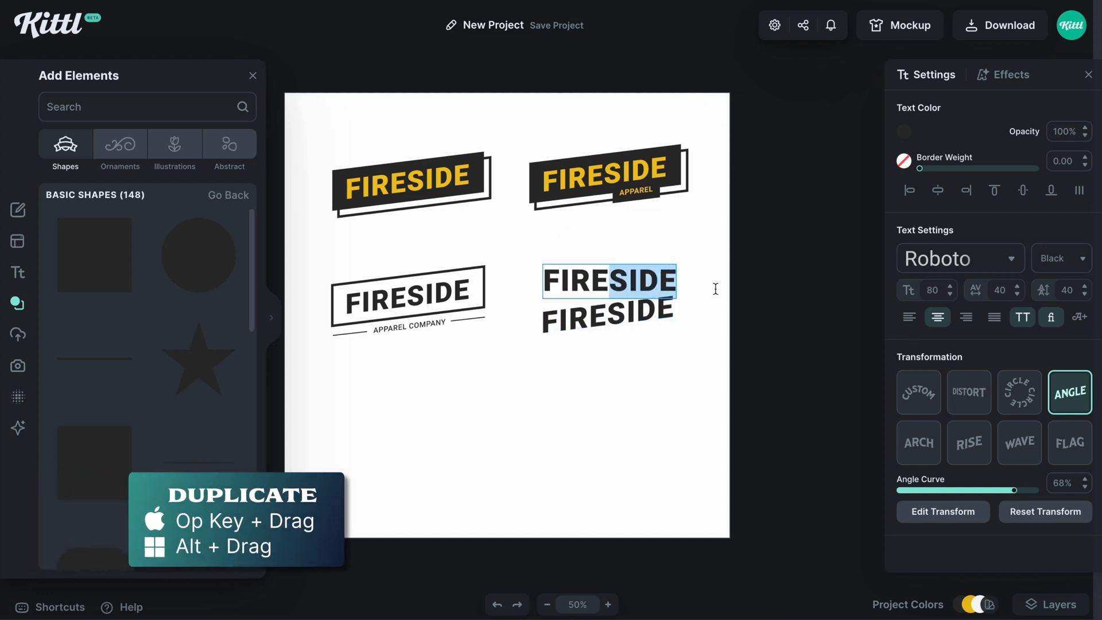
key("BackSpace")
key("Escape")
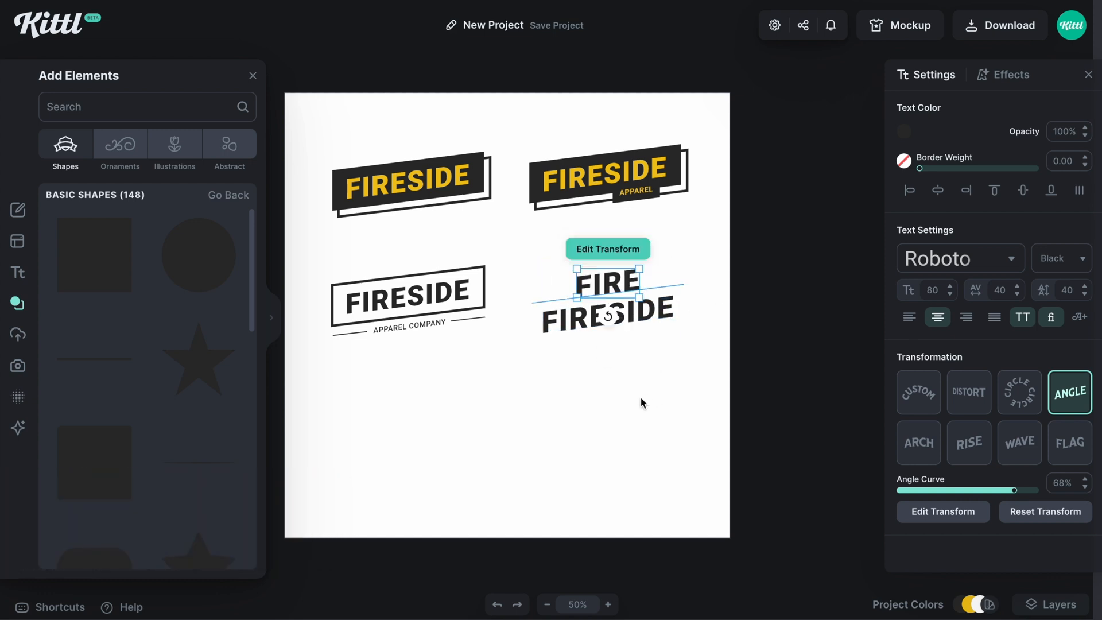
double_click(620, 325)
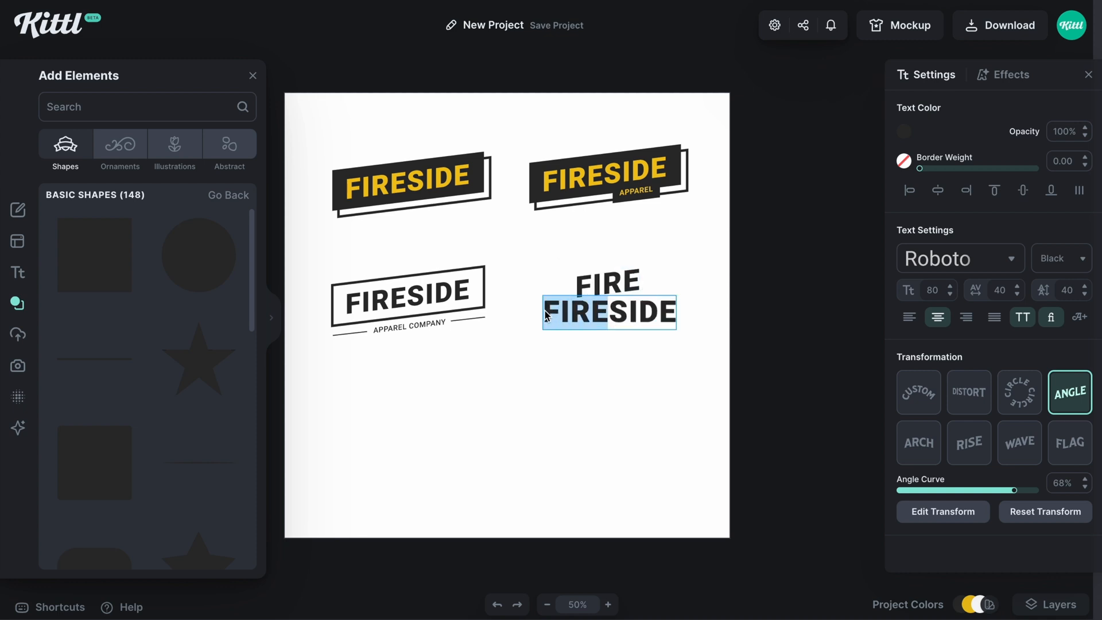
key("BackSpace")
key("Escape")
Shift FIRE to the left and move SIDE up beside it, slightly lower, to form a stepped wordmark.
left_click(663, 311)
left_click_drag(616, 282, 586, 282)
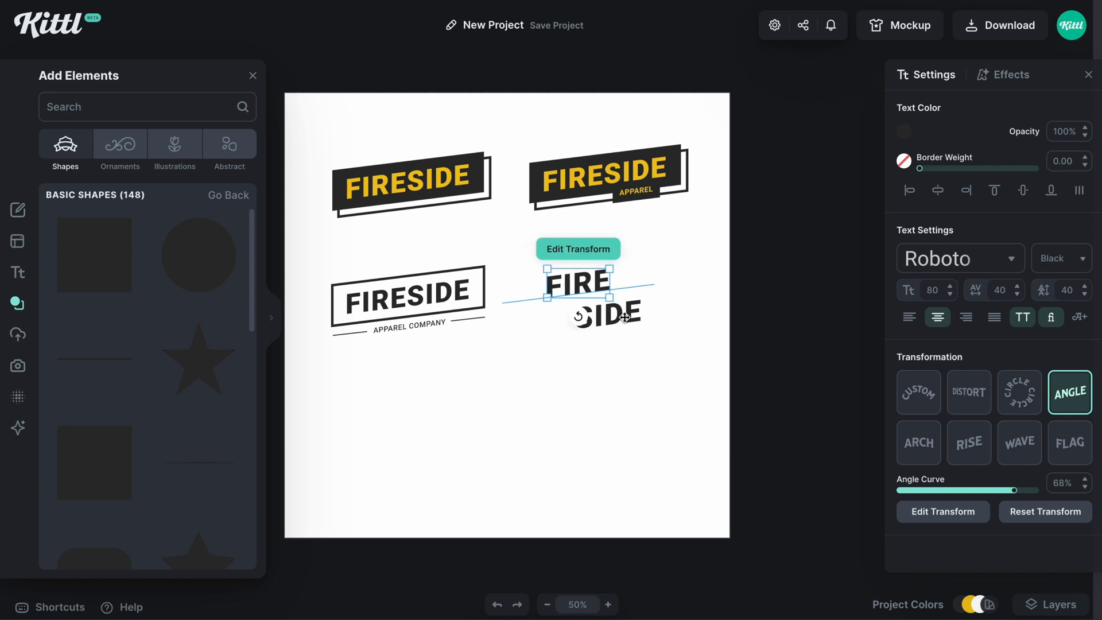
left_click_drag(601, 320, 639, 292)
left_click(635, 366)
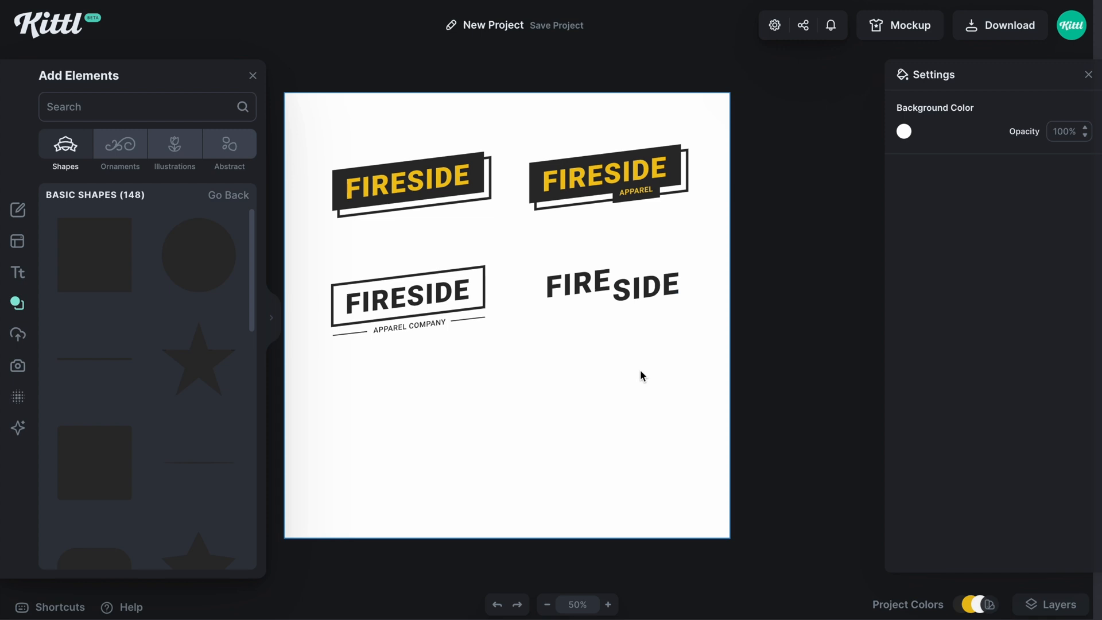
Copy the thin slanted line from beside APPAREL COMPANY to above SIDE and lengthen it to span the word.
key("super+equal")
key("super+equal")
scroll(640, 370, "right", 1)
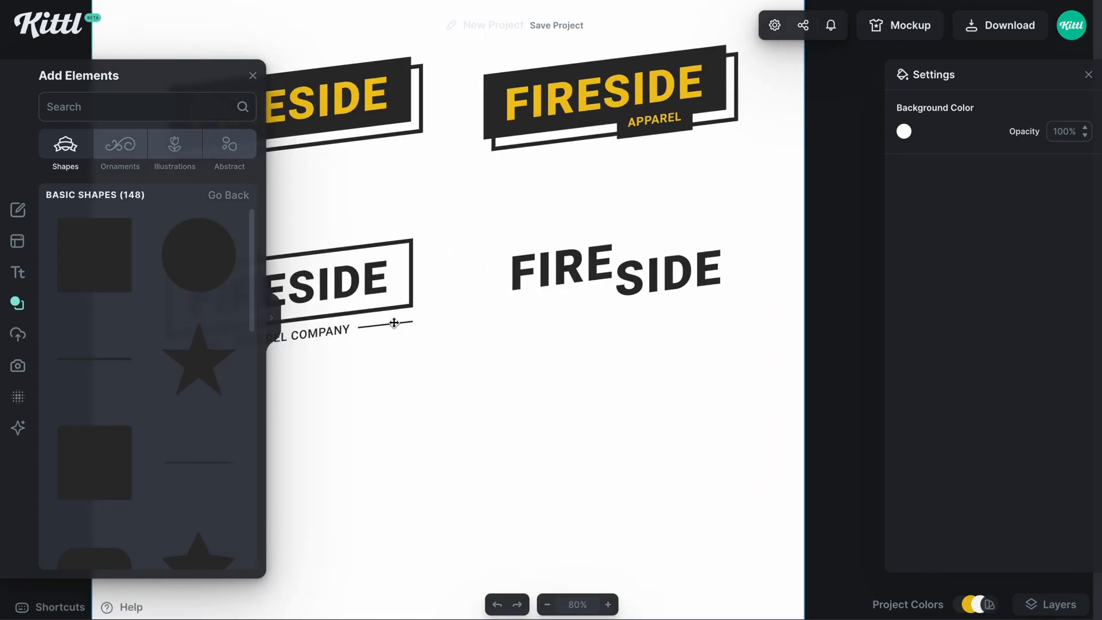
left_click_drag(396, 323, 659, 245)
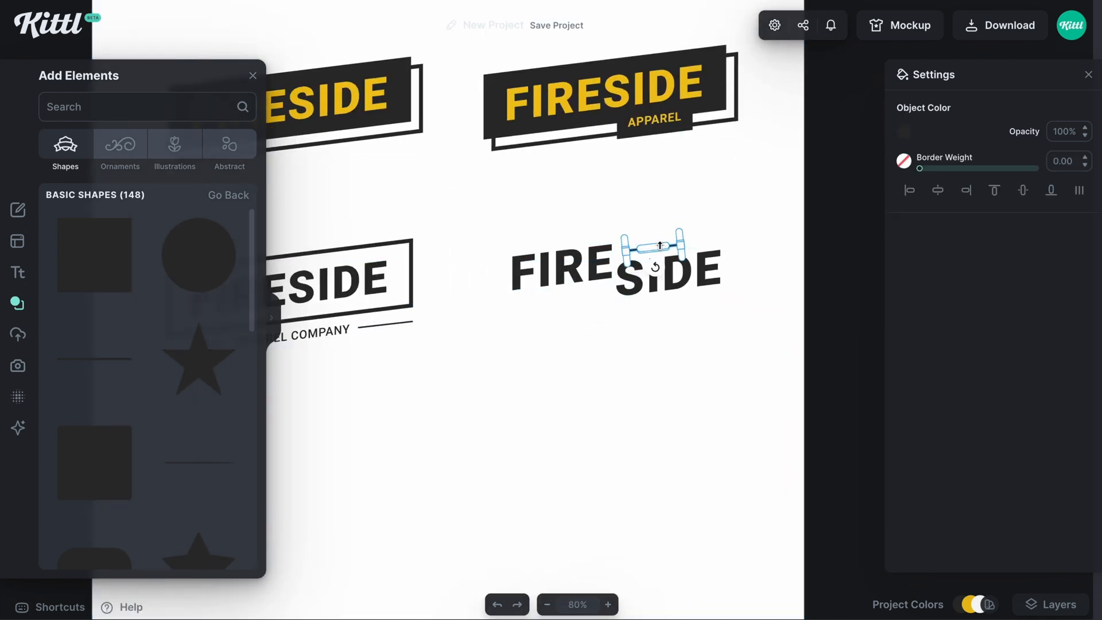
key("super+equal")
key("super+equal")
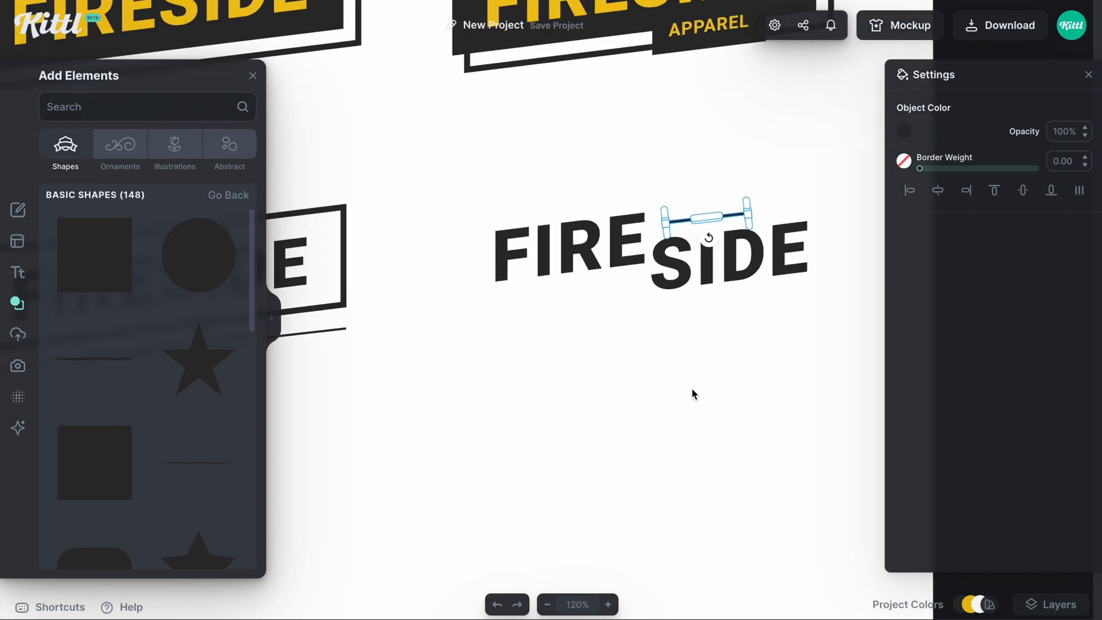
scroll(574, 367, "right", 3)
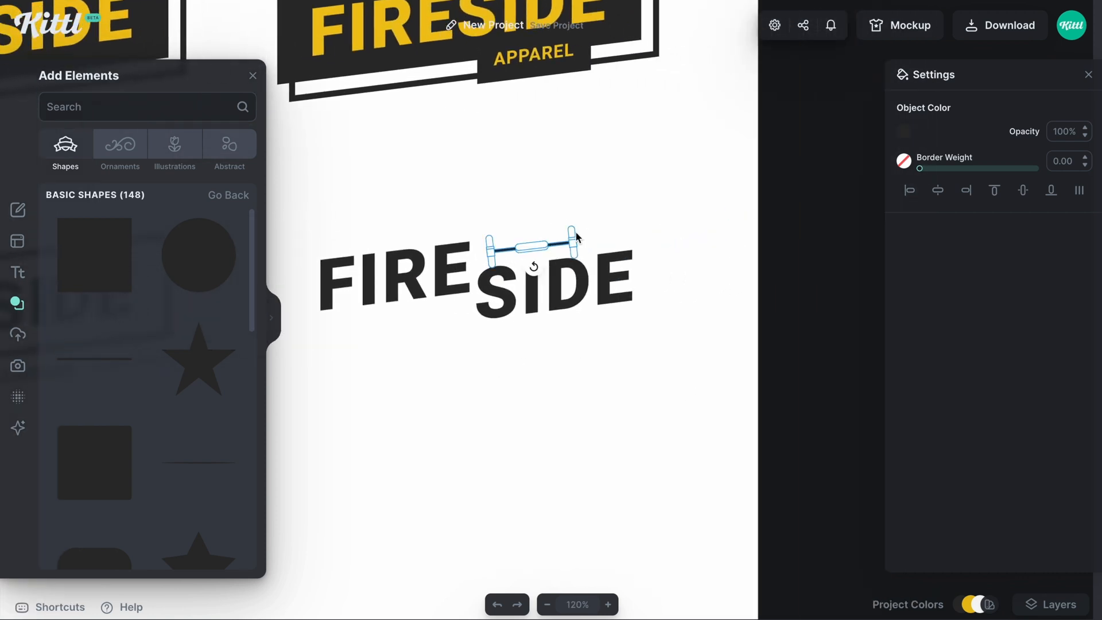
left_click_drag(575, 236, 600, 227)
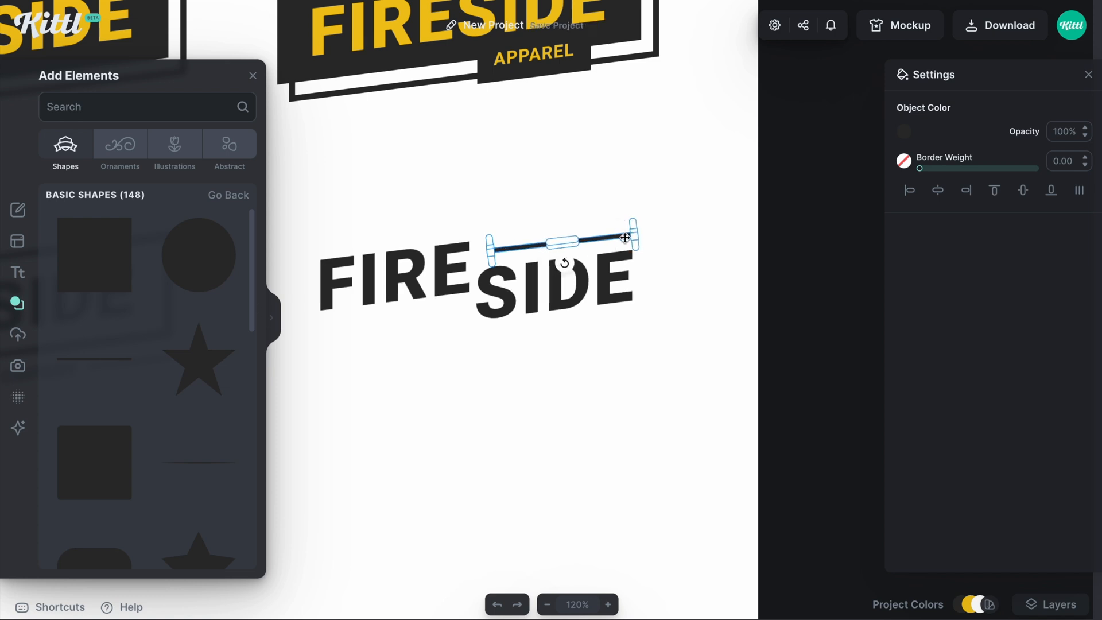
Duplicate the slanted line above SIDE and place the copy beneath FIRE, parallel to its baseline.
left_click_drag(624, 237, 475, 312)
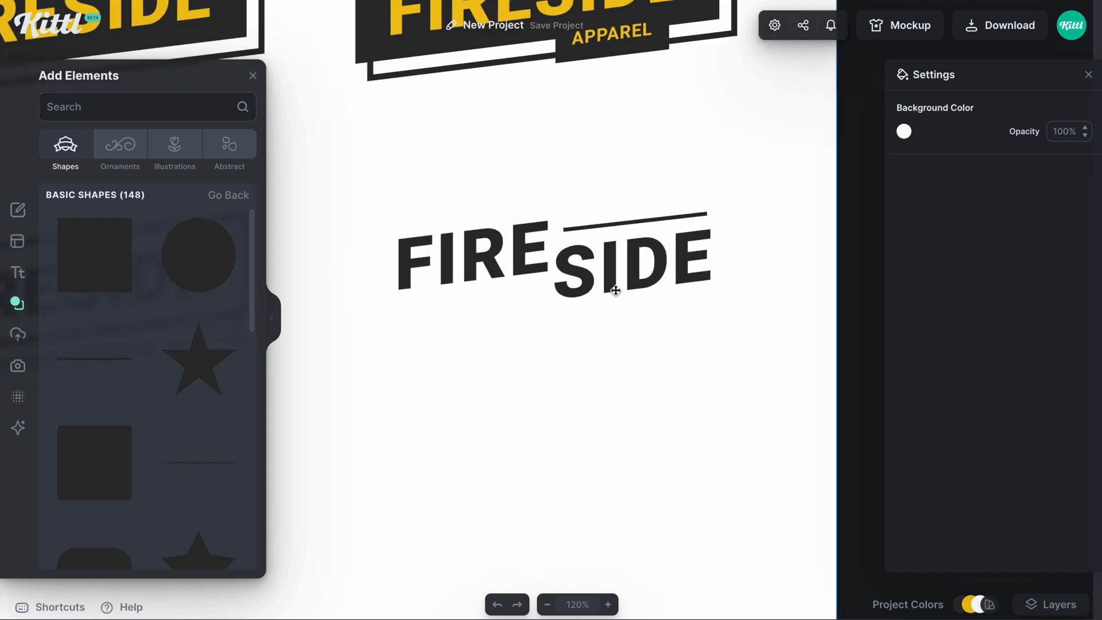
left_click(634, 221)
key("super+d")
left_click(599, 346)
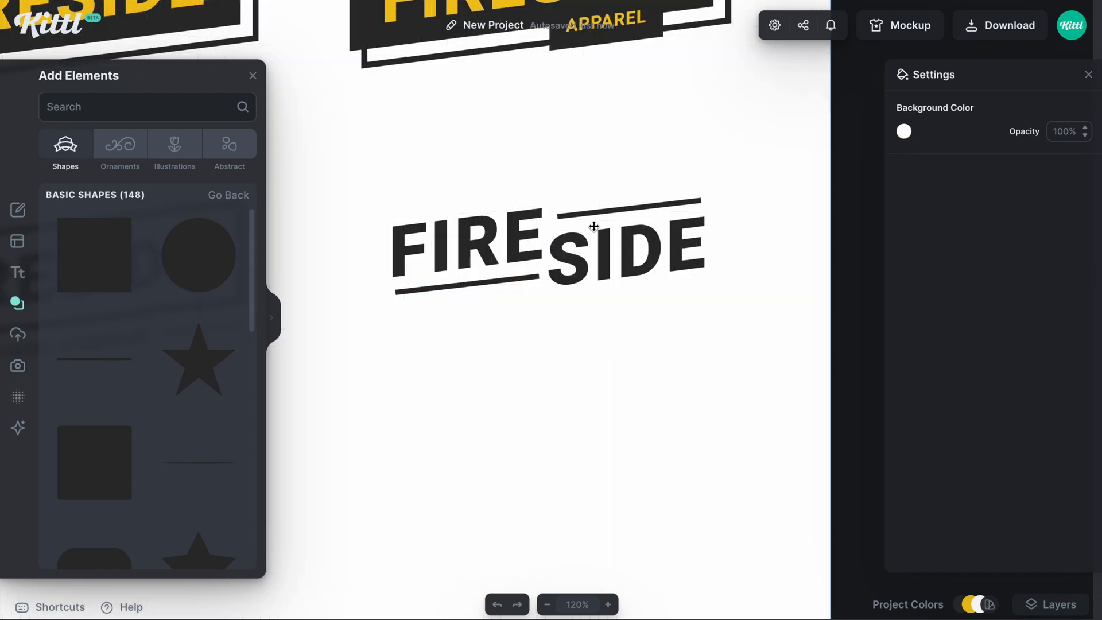
left_click(593, 226)
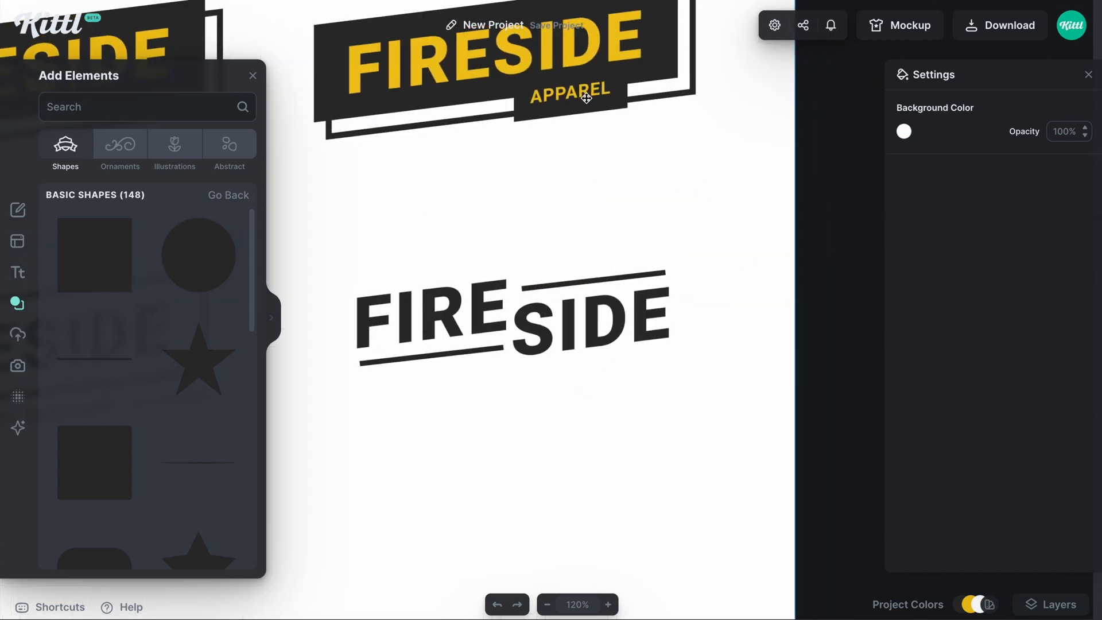
Duplicate the yellow APPAREL text from the badge to below SIDE and recolor the copy dark.
left_click_drag(675, 391, 650, 346)
left_click_drag(529, 51, 580, 337)
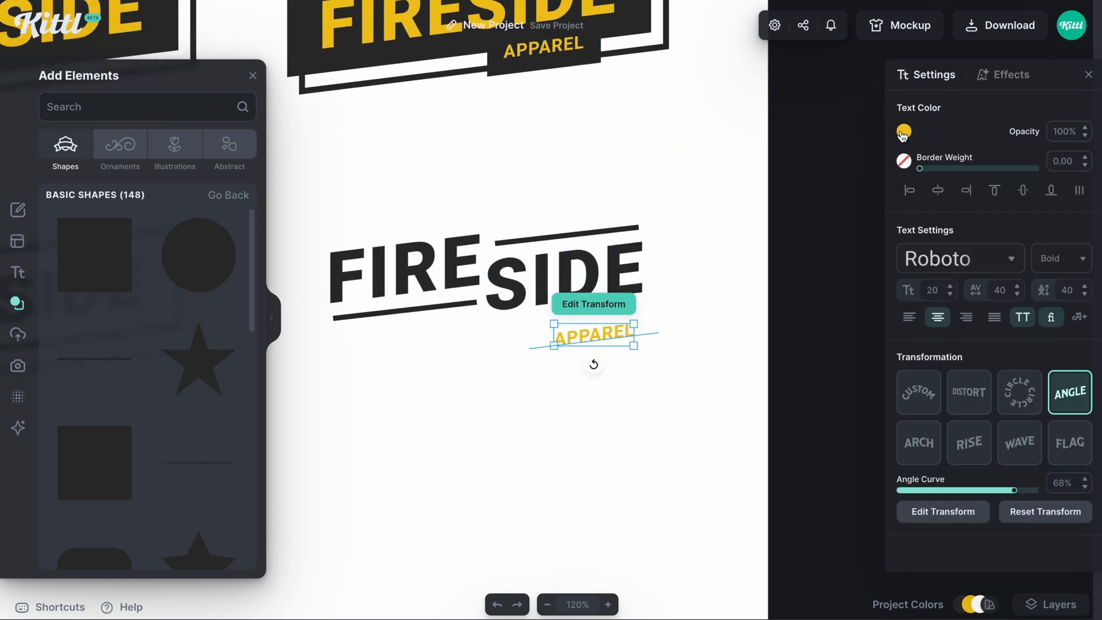
left_click(903, 132)
left_click(693, 433)
Search the typefaces for "an" and give the APPAREL copy the handwritten script font listed between Angst and Anton.
left_click(997, 271)
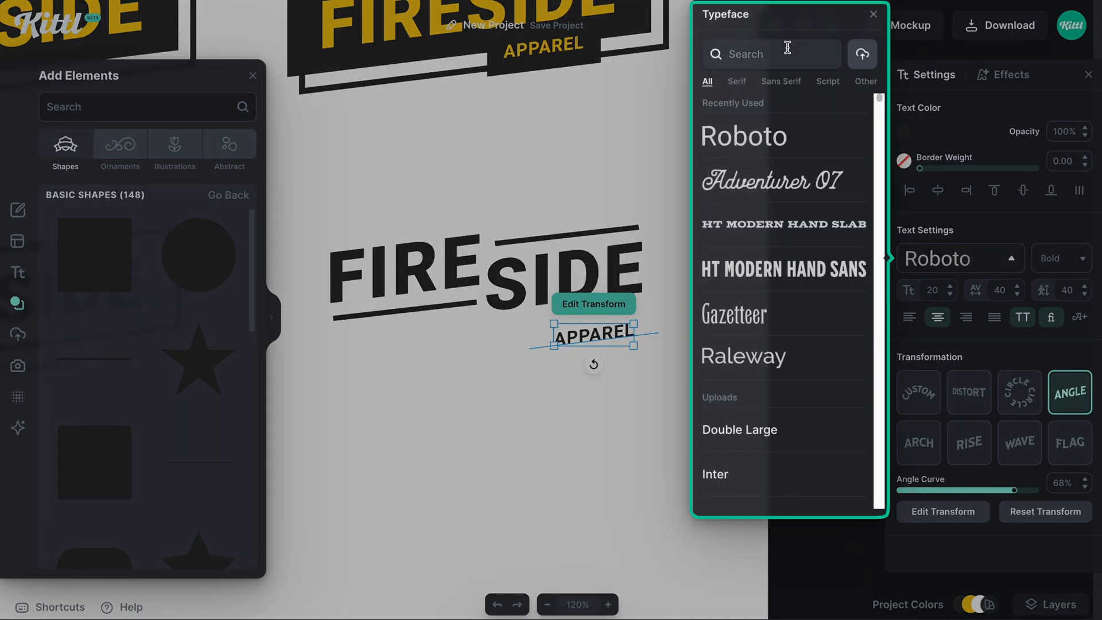
left_click(787, 49)
type("an")
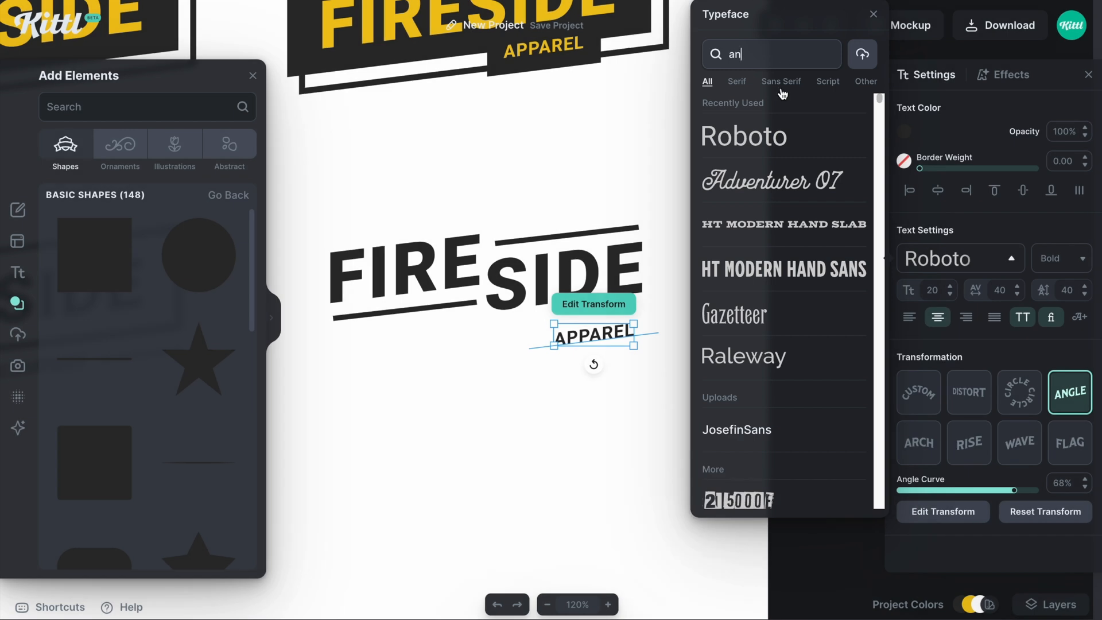
scroll(778, 166, "down", 5)
scroll(775, 213, "down", 12)
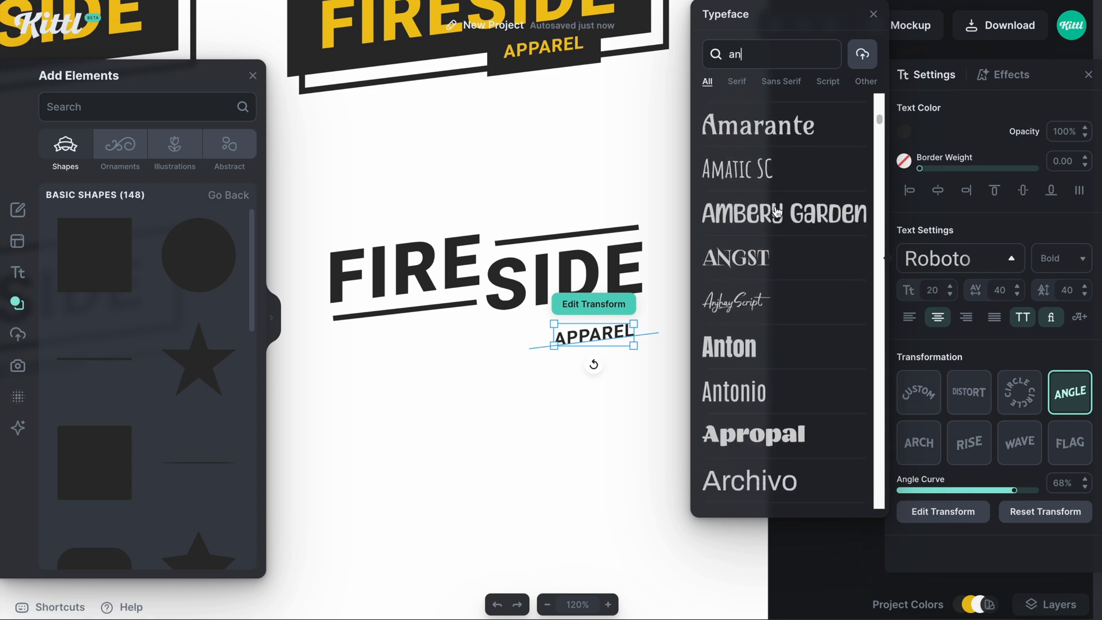
scroll(776, 212, "down", 1)
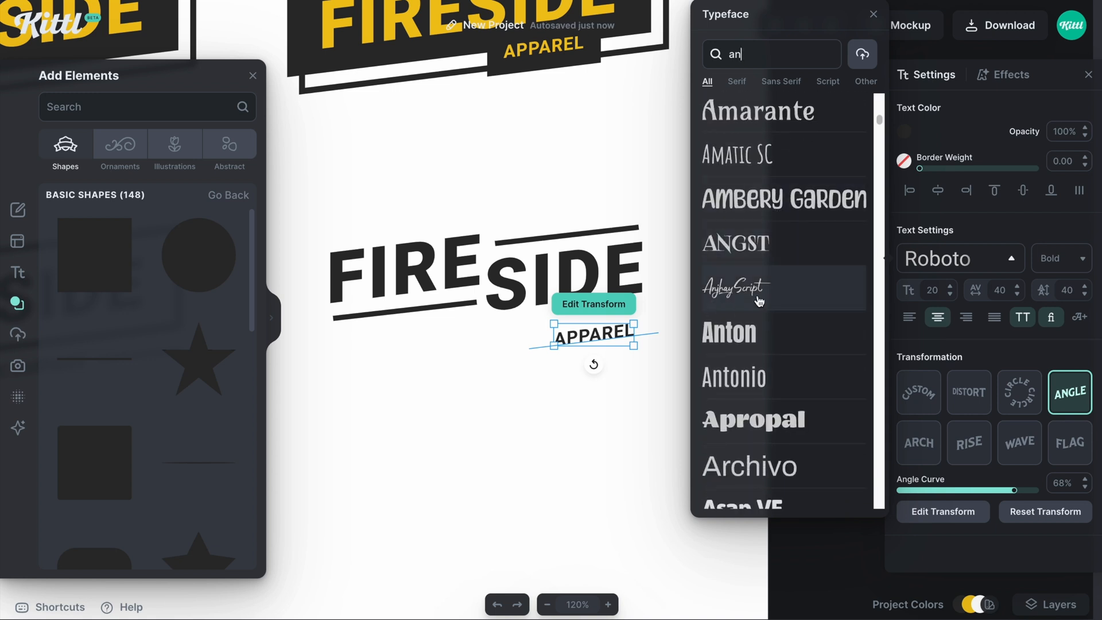
left_click(759, 301)
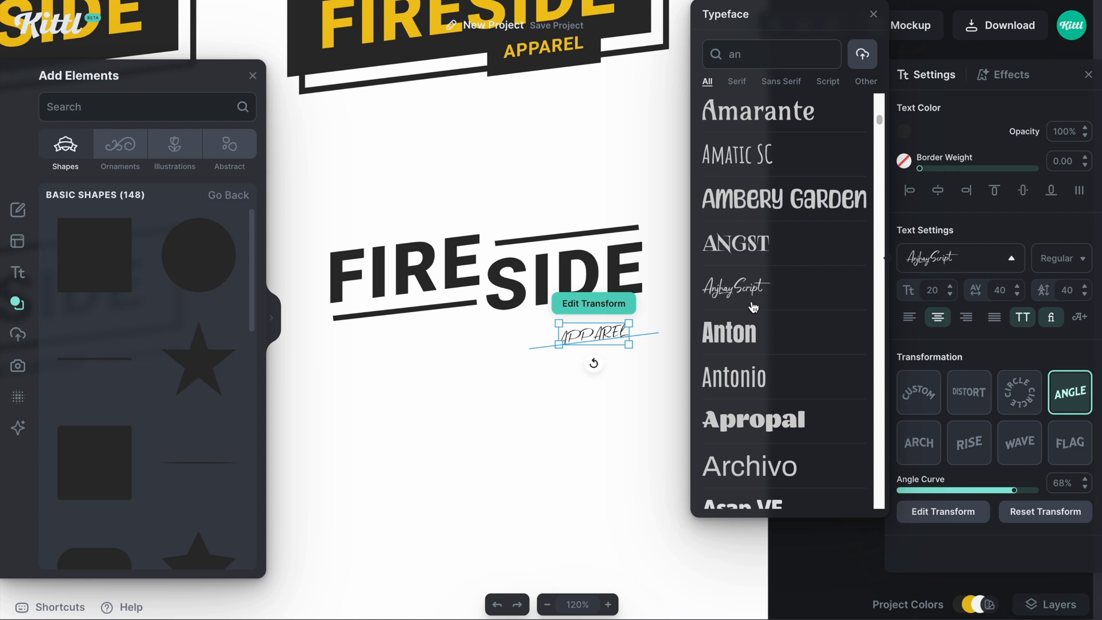
Turn off all caps for the script text and retype it in lowercase as "apparel".
left_click(1019, 324)
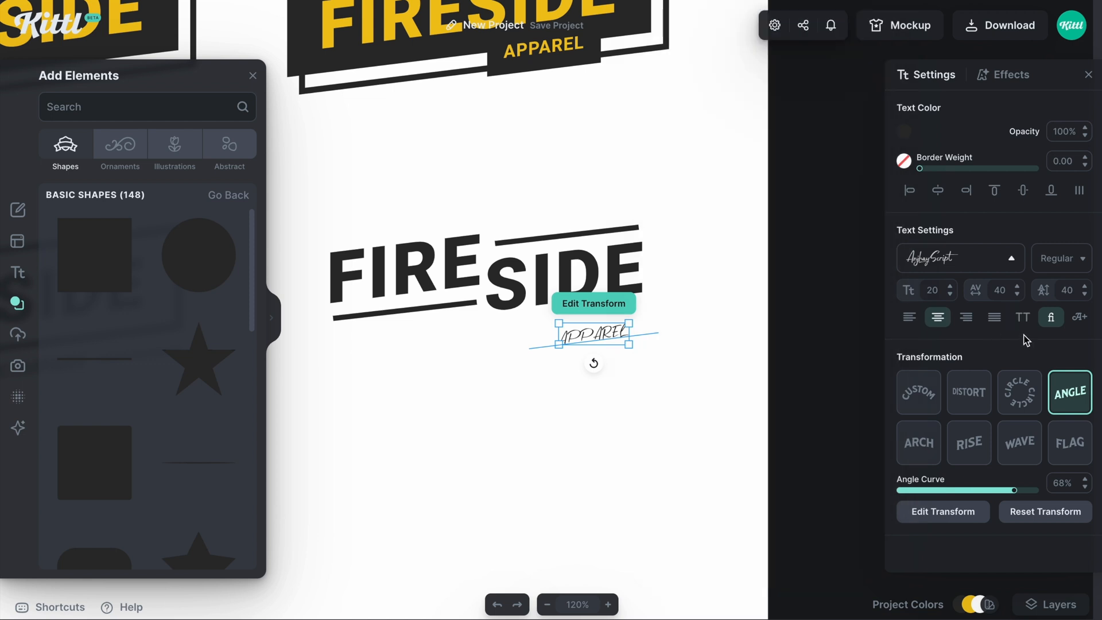
double_click(607, 339)
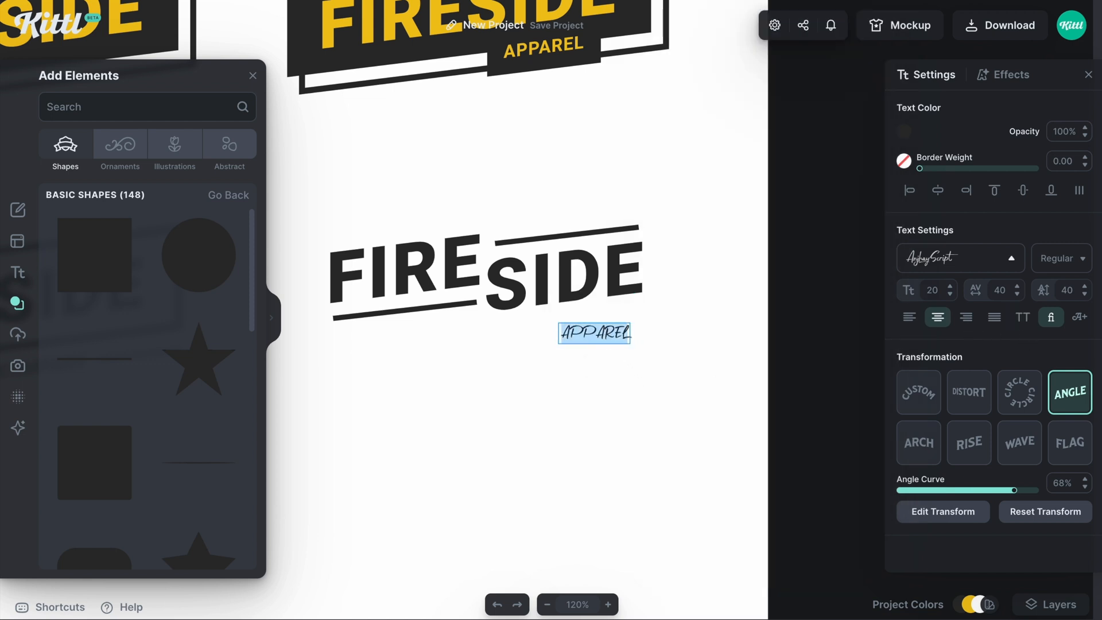
key("Escape")
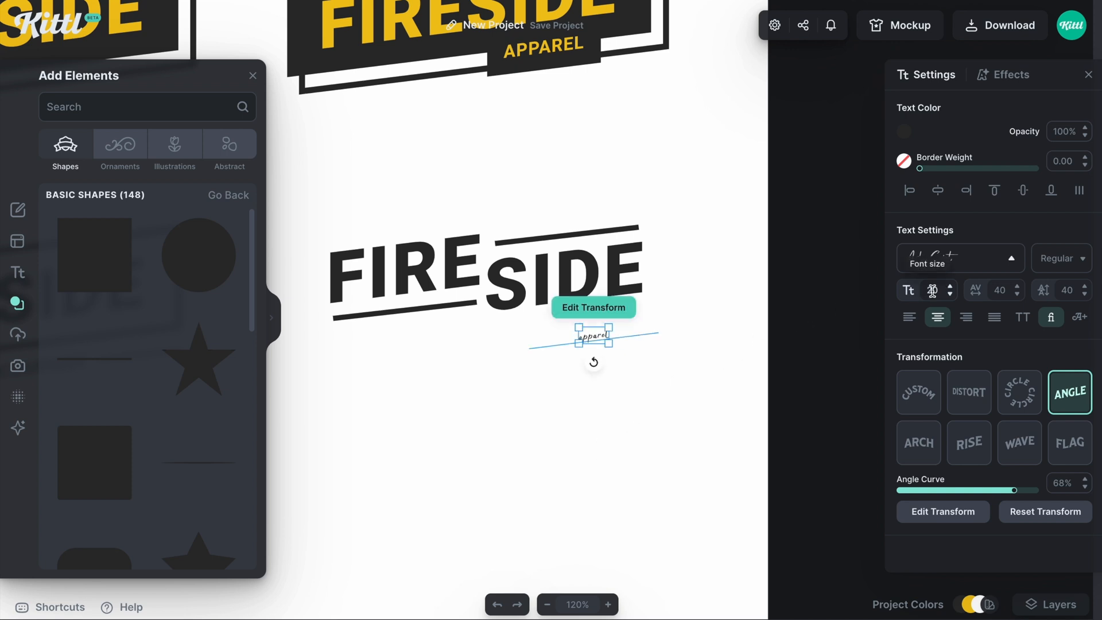
Set the script "apparel" to font size 70 and letter spacing 0, and tuck it under the end of SIDE.
type("70")
key("Return")
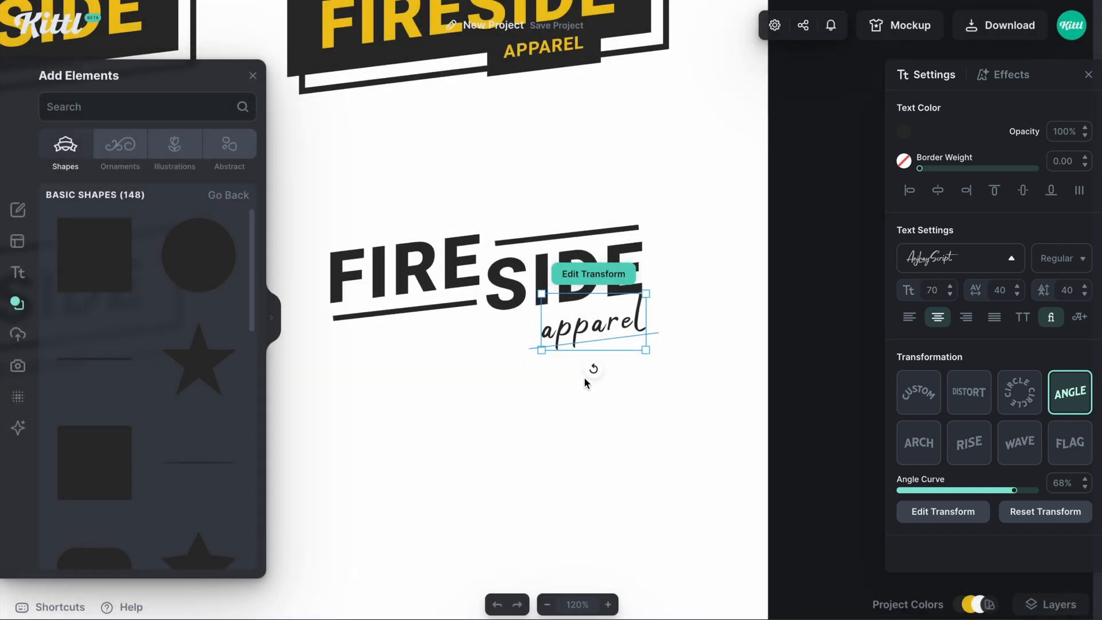
left_click_drag(600, 326, 617, 314)
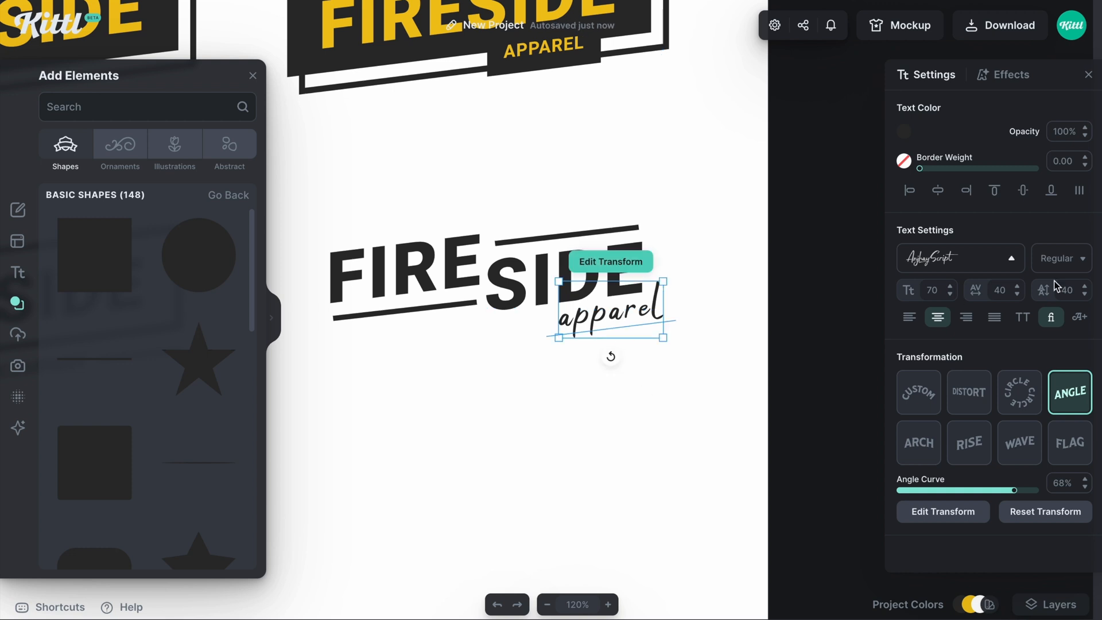
type("0")
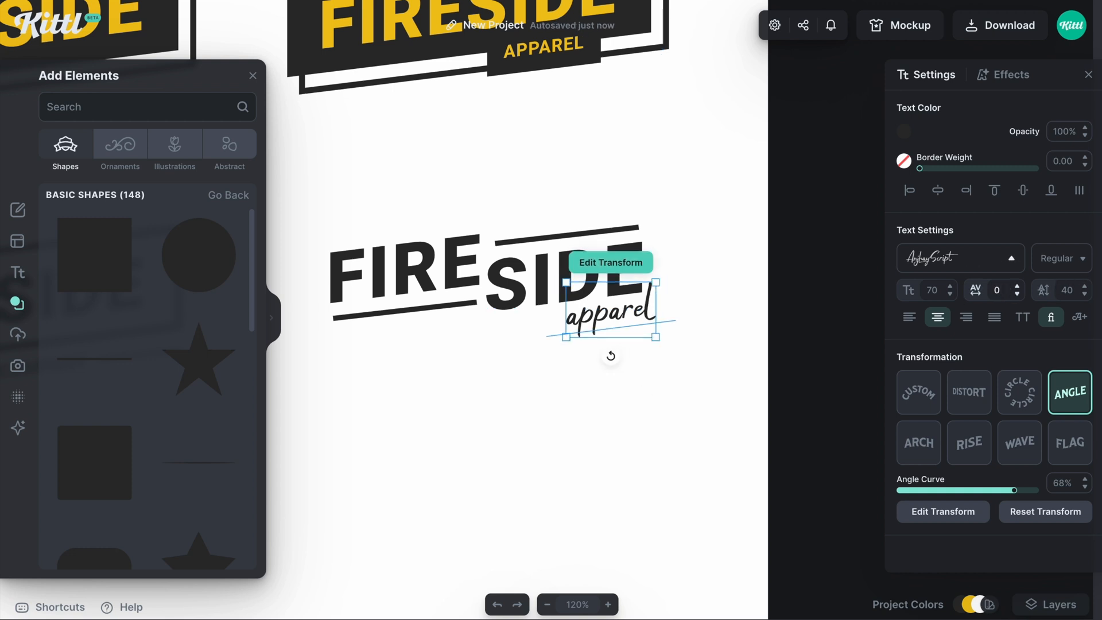
left_click(677, 379)
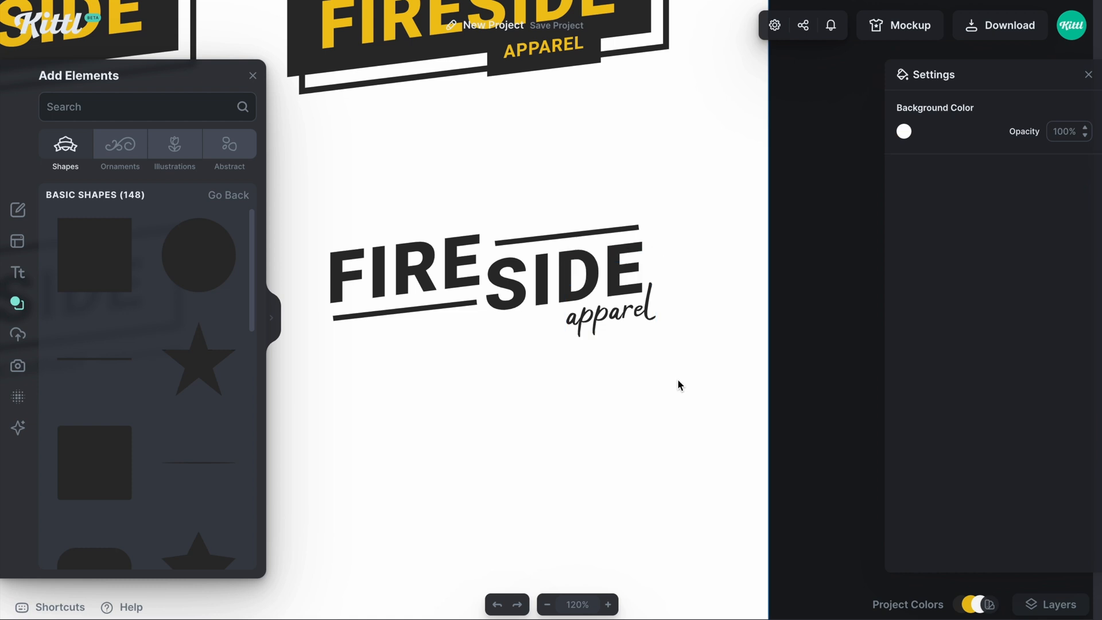
left_click_drag(644, 320, 648, 319)
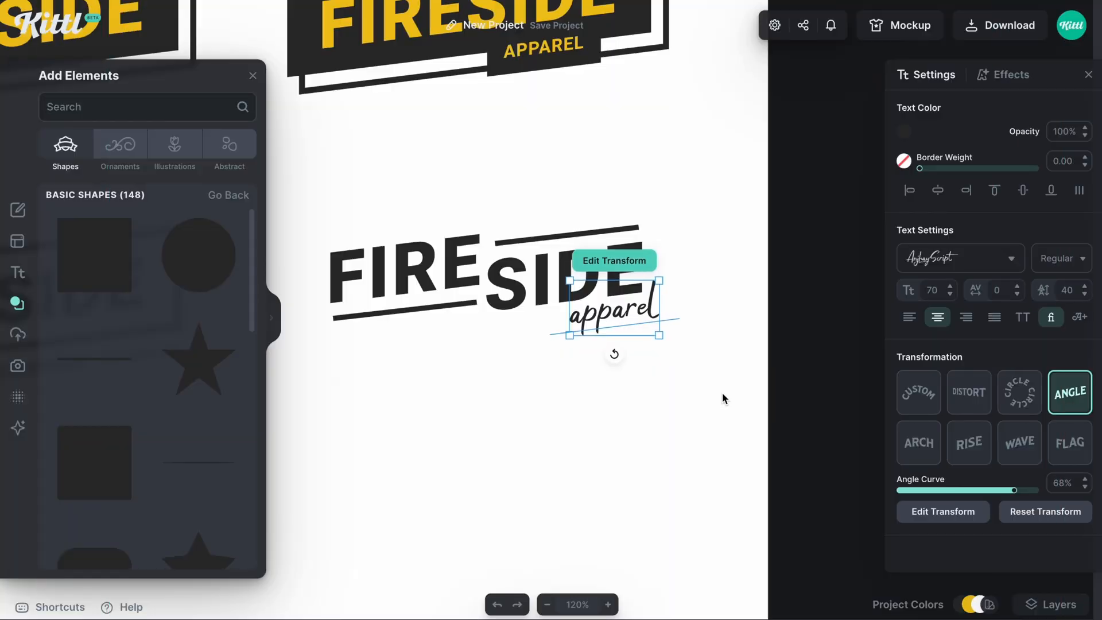
Duplicate the script "apparel" into the empty space below the FIRE SIDE label and scale the copy up considerably.
left_click(588, 455)
scroll(604, 450, "down", 5)
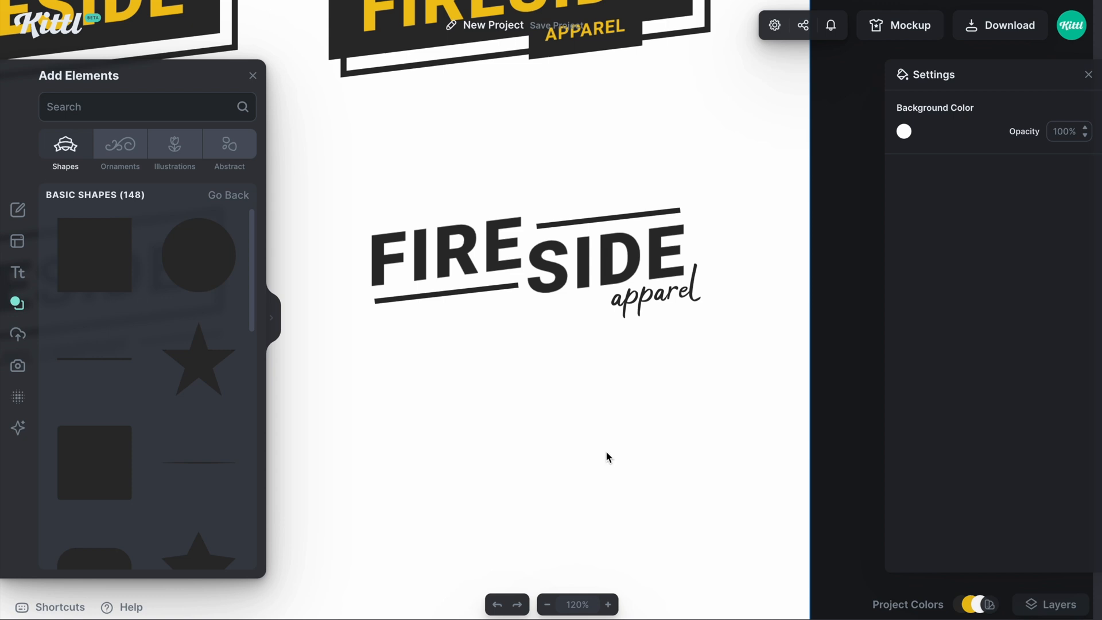
left_click_drag(578, 401, 695, 384)
left_click_drag(729, 251, 719, 343)
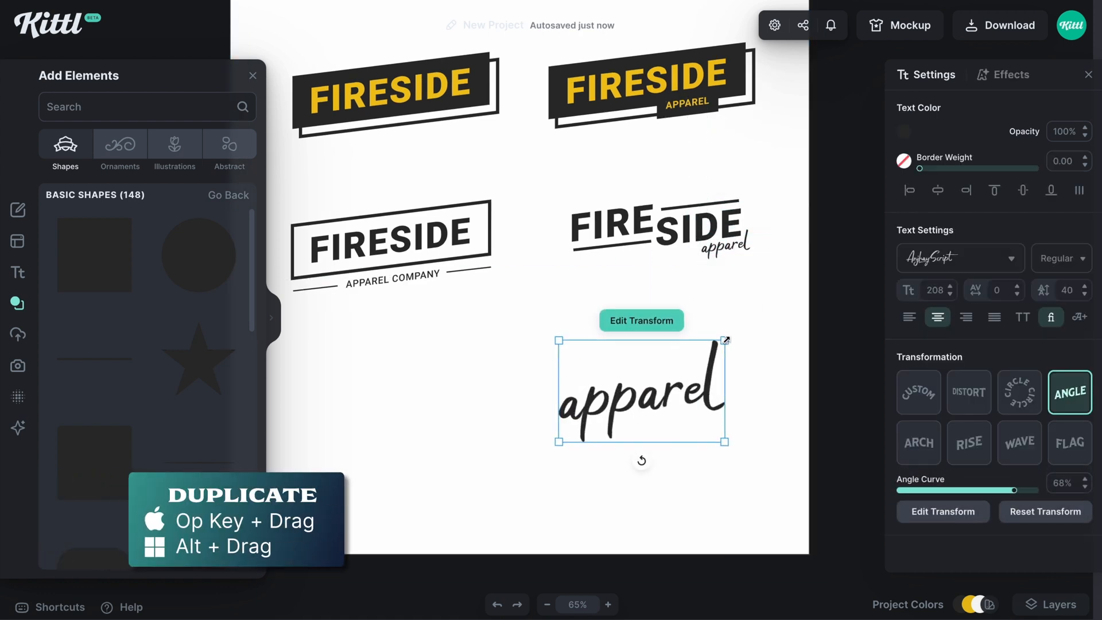
Replace the large script copy's text with "Fireside", and enlarge it to about font size 250 slightly lower on the canvas.
double_click(665, 394)
key("ctrl+a")
type("F")
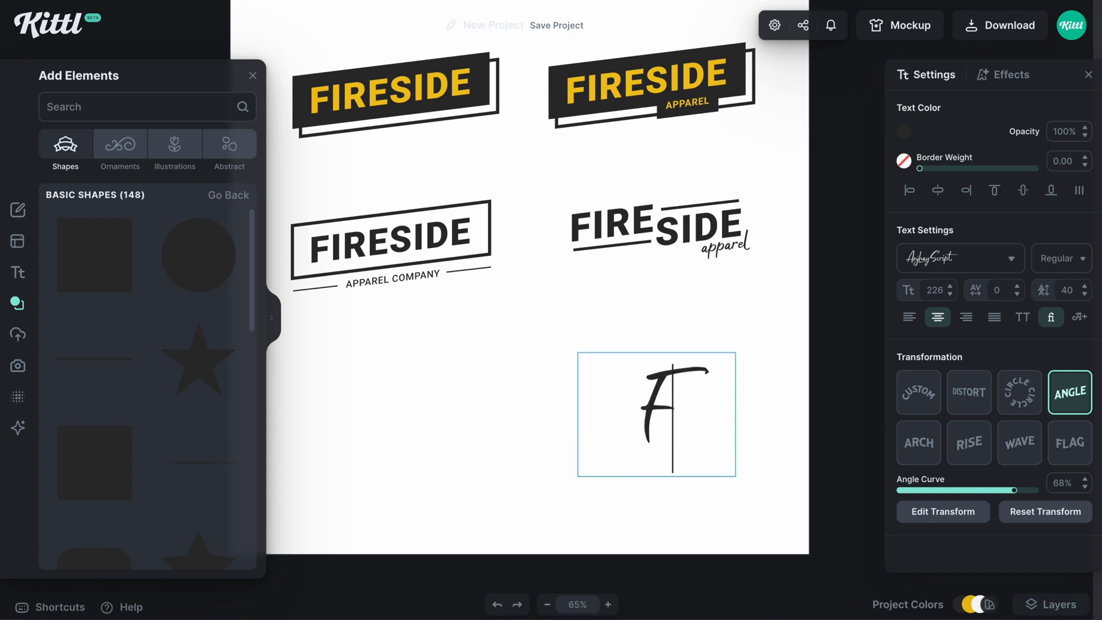
type("ireside")
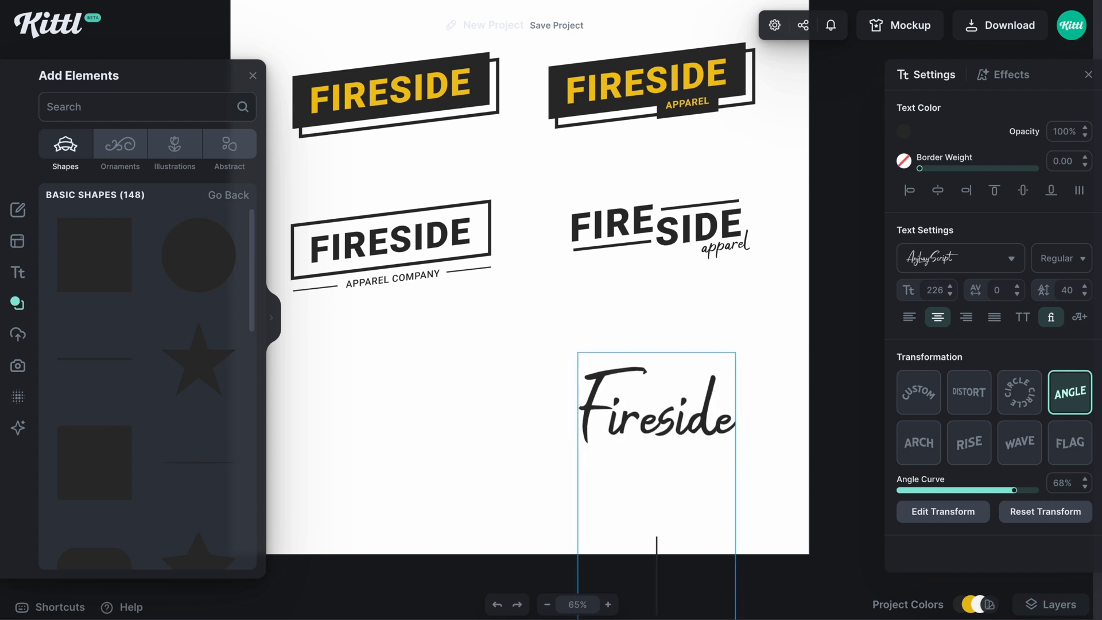
key("Escape")
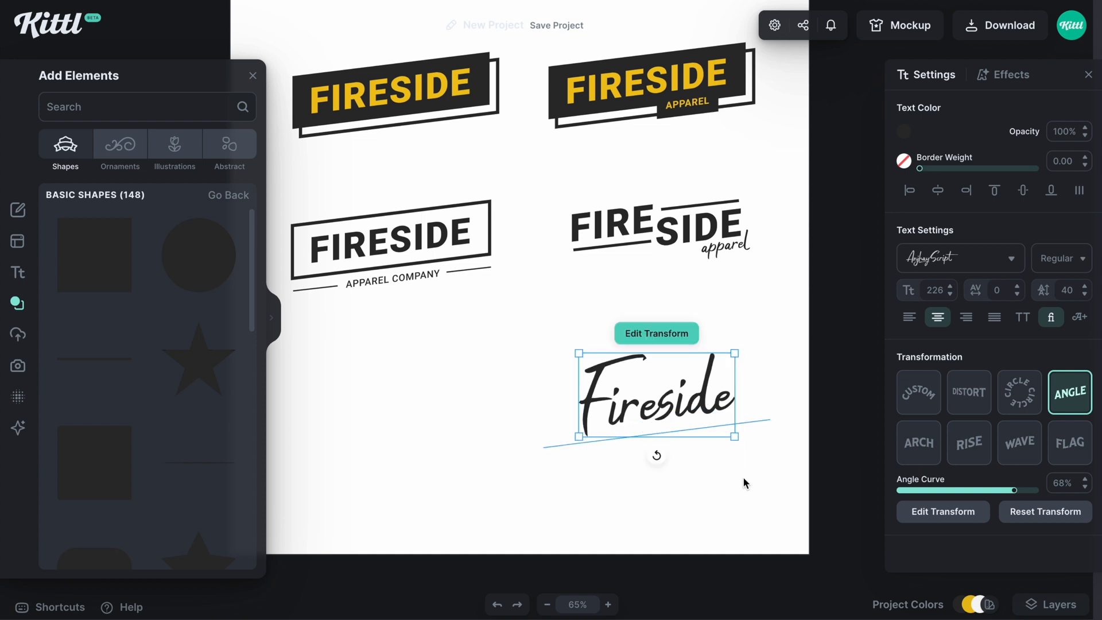
left_click_drag(735, 353, 742, 348)
left_click_drag(711, 393, 684, 401)
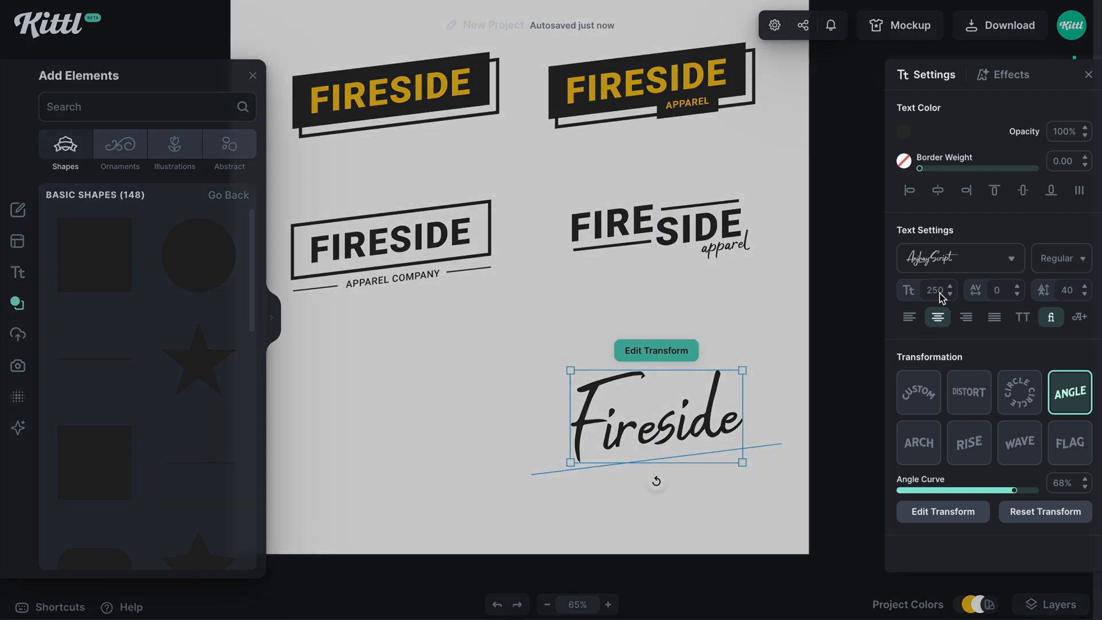
Set the large script "Fireside" to font size 260 and shift the middle-row labels slightly down.
double_click(941, 290)
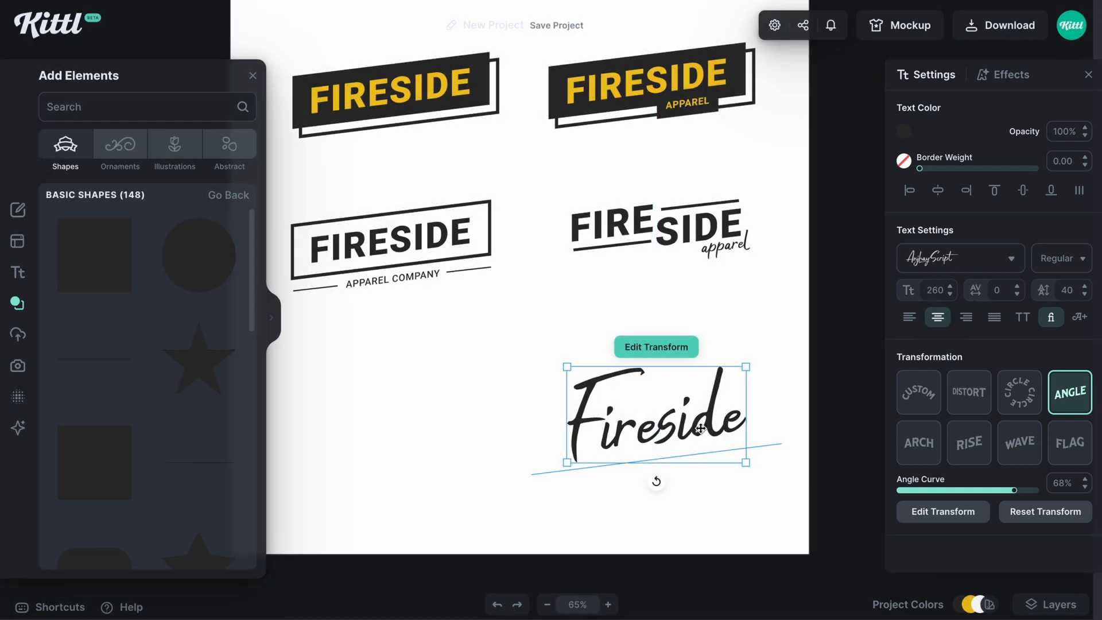
left_click(712, 255)
left_click_drag(713, 255, 713, 276)
Copy the yellow APPAREL text beneath the end of the large script "Fireside" and recolor the copy with the near-black document color.
left_click_drag(691, 104, 709, 453)
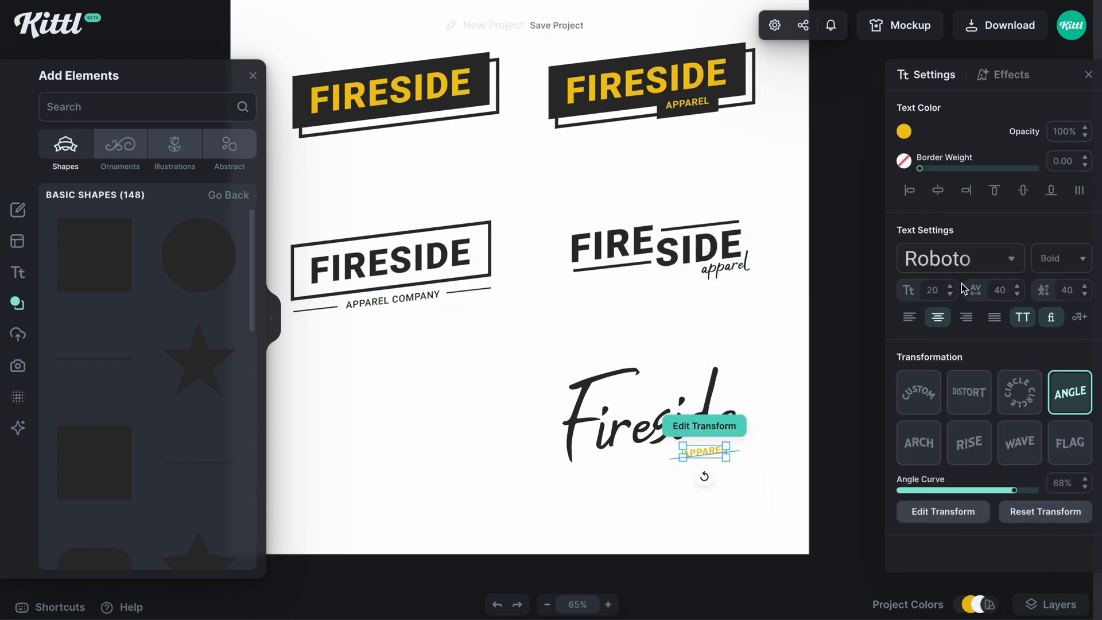
left_click(904, 131)
left_click(690, 436)
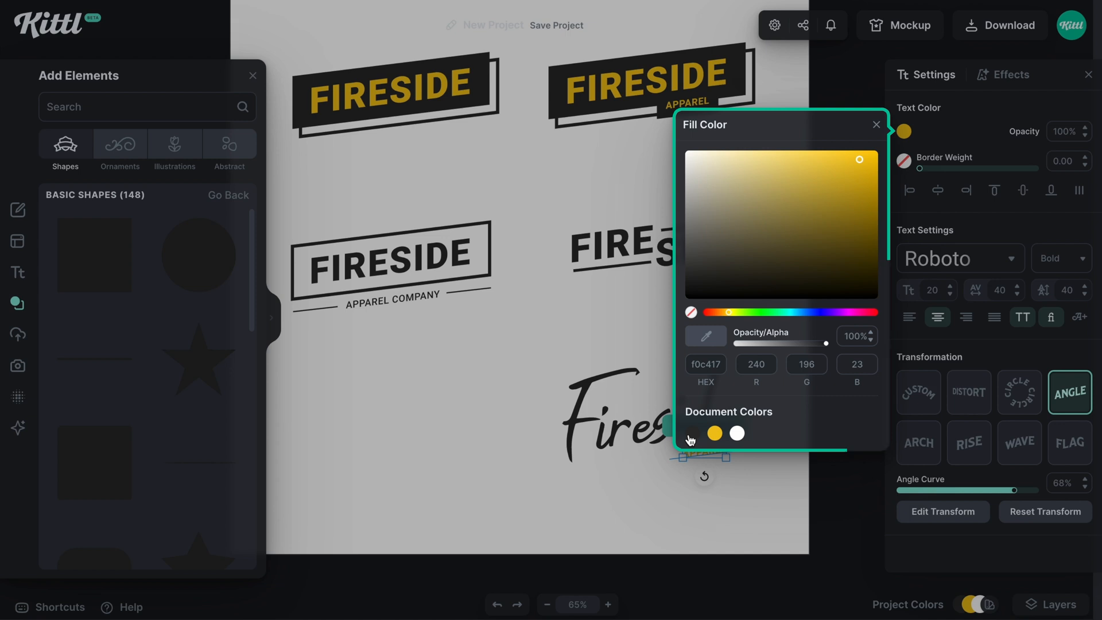
left_click(724, 485)
left_click(702, 452)
Set the APPAREL copy under the script to Medium weight and font size 25.
left_click(710, 496)
left_click(719, 451)
left_click(1068, 260)
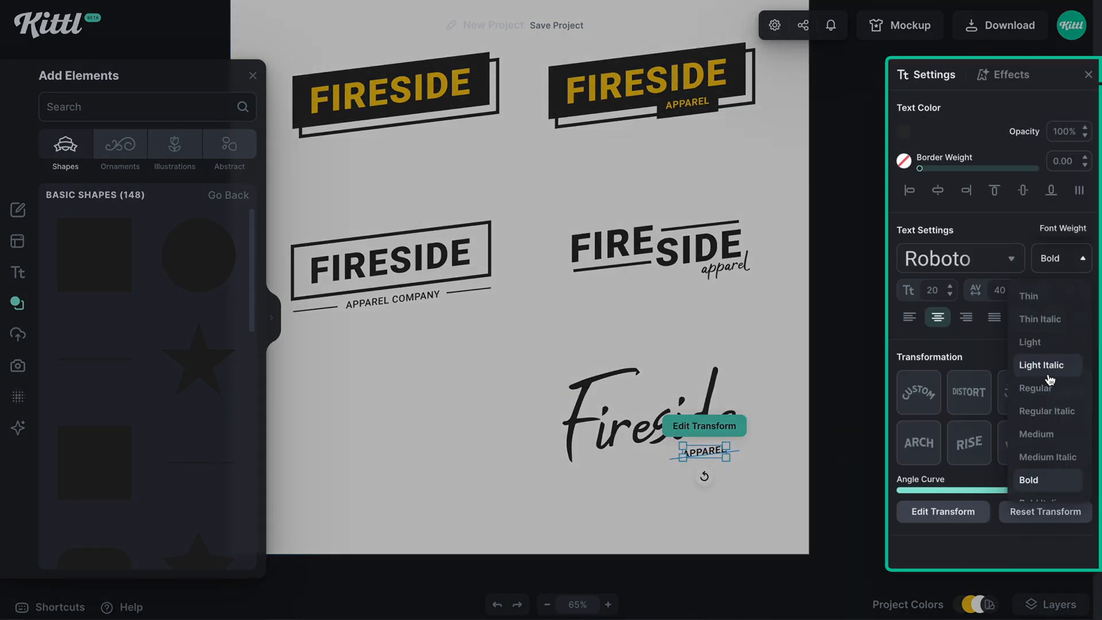
left_click(1049, 433)
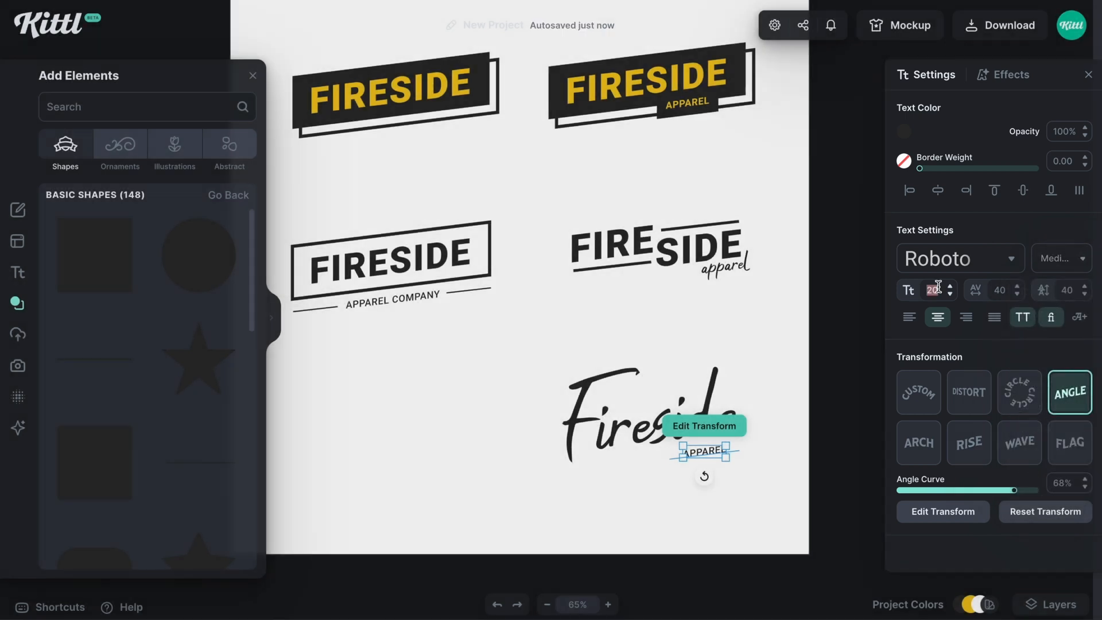
type("25")
key("Return")
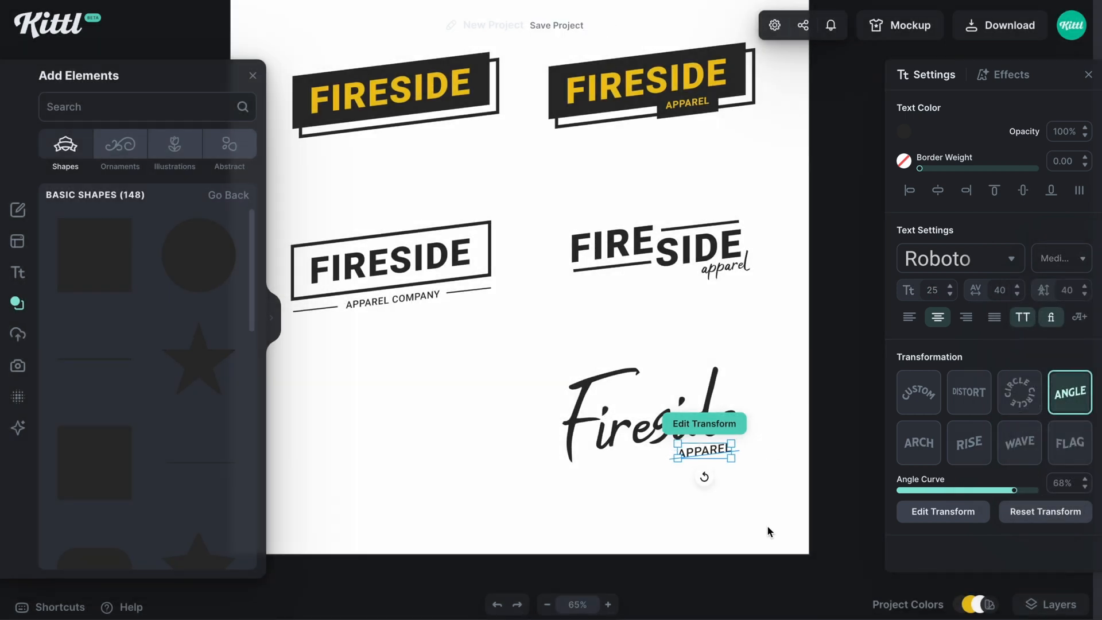
left_click(767, 528)
Change the APPAREL copy's weight to Regular and move it slightly to the left beneath the script.
left_click(701, 453)
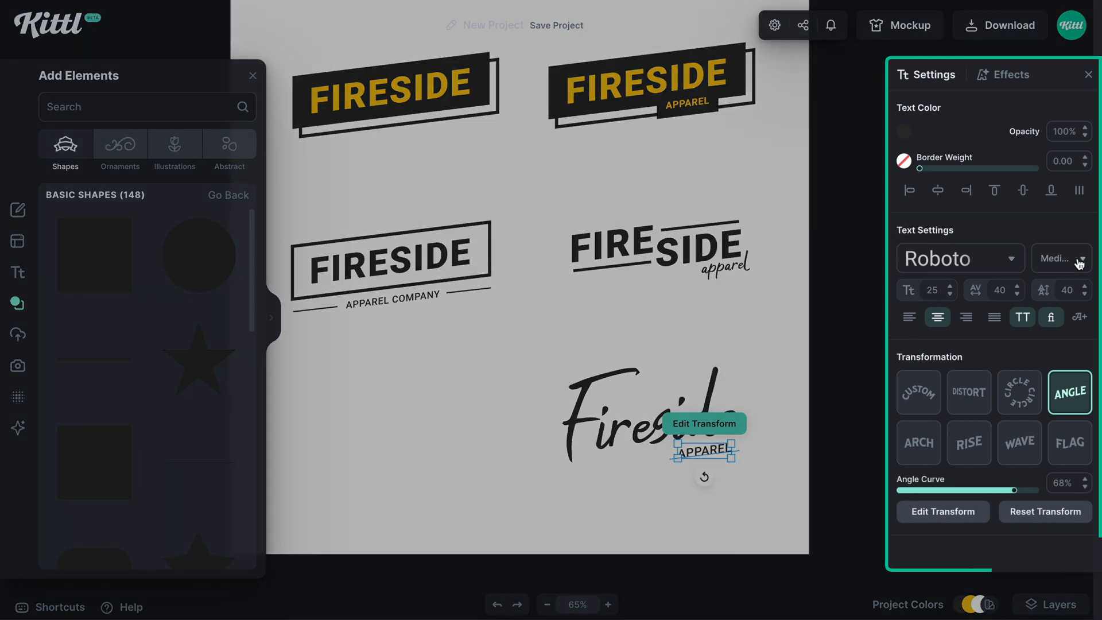
left_click(1069, 258)
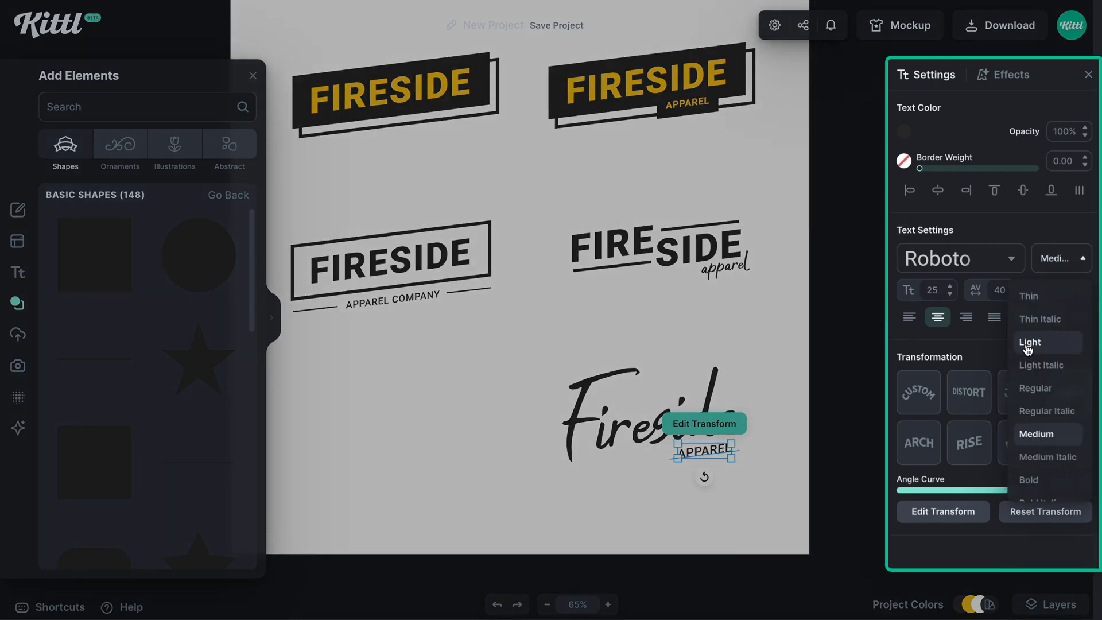
left_click(1034, 392)
left_click(731, 510)
left_click(715, 452)
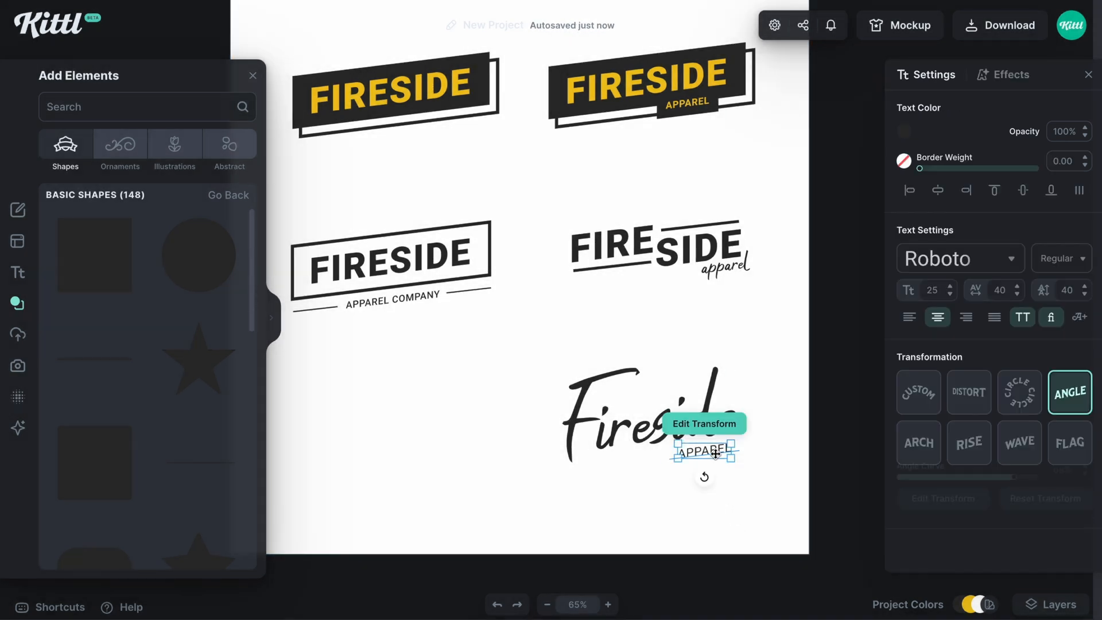
left_click_drag(714, 453, 699, 453)
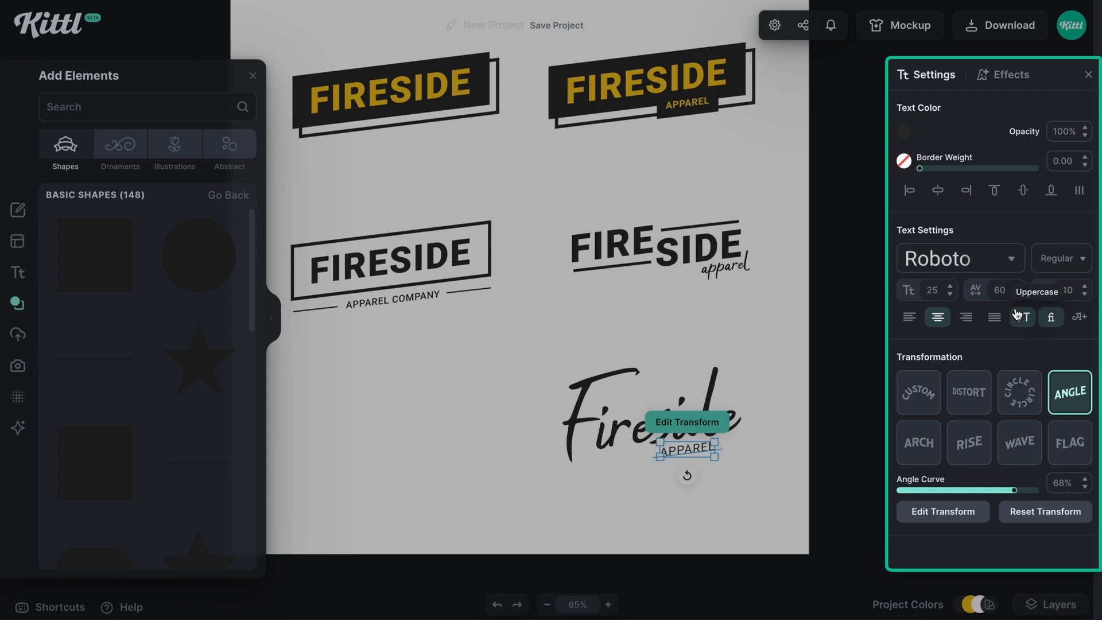
Set the APPAREL copy's letter spacing to 80 and nudge it slightly to the left under the script.
double_click(1008, 291)
type("8")
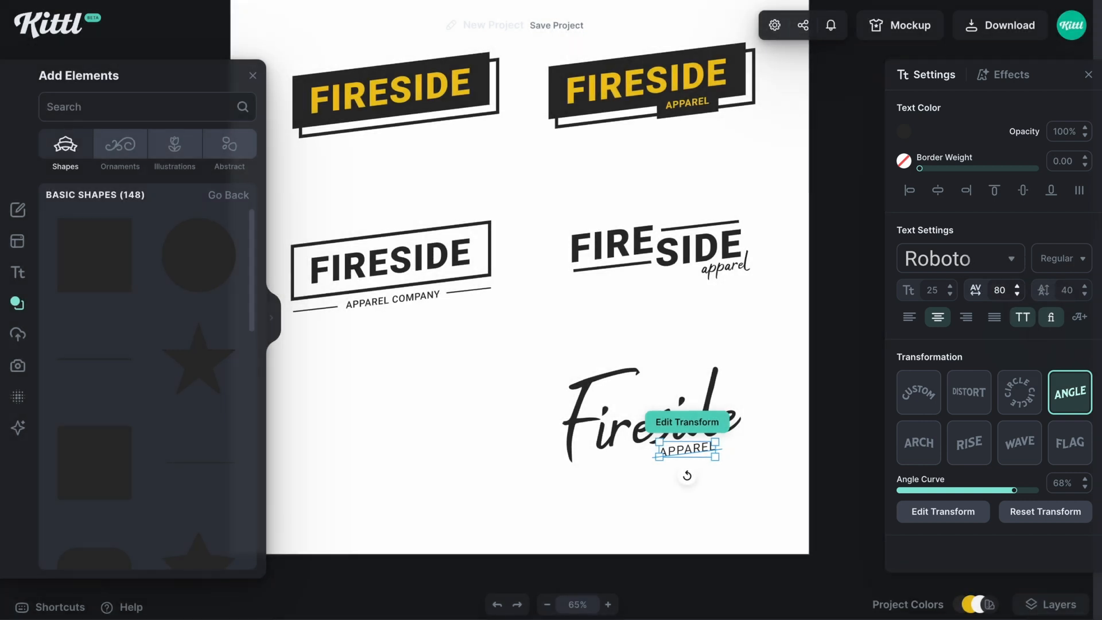
left_click(727, 460)
left_click(711, 454)
key("Left")
key("Left")
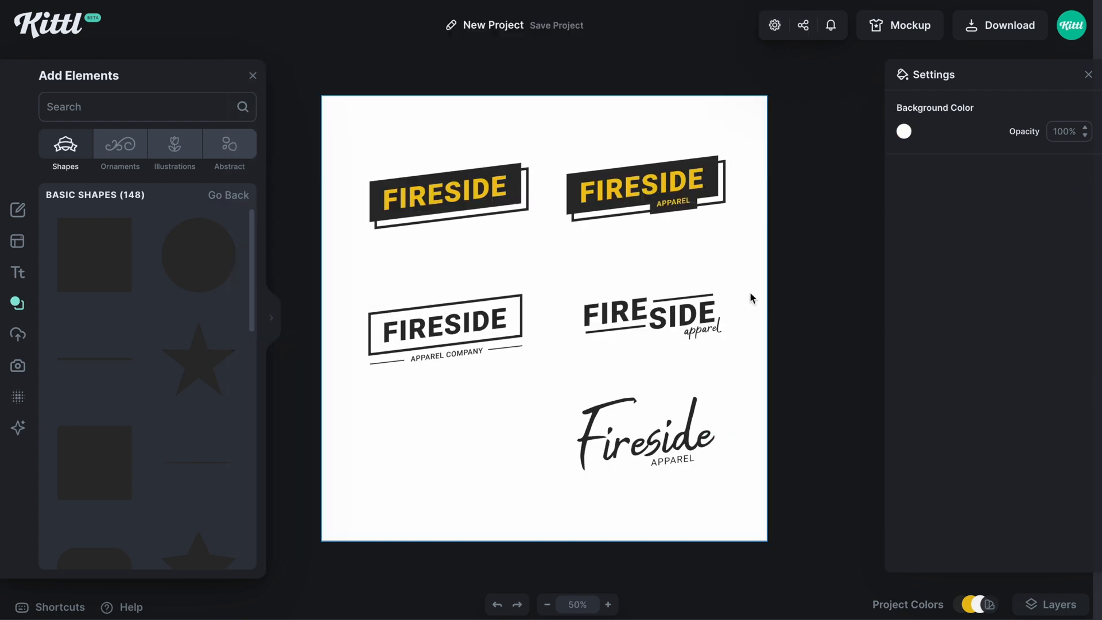
Set the artboard background to the yellow document color f0c417.
left_click(903, 132)
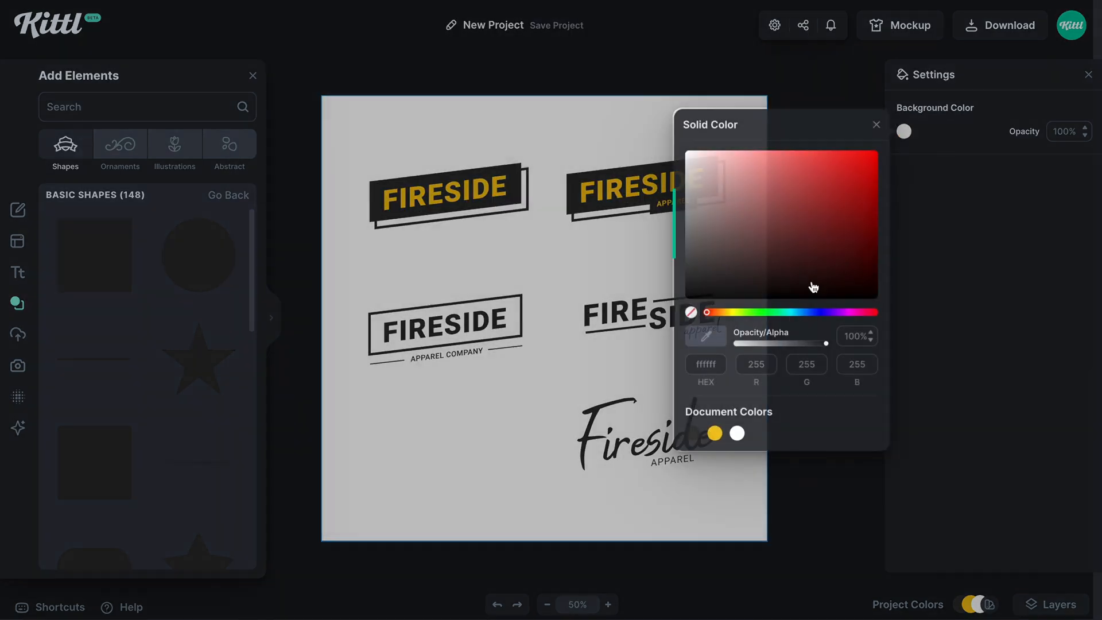
left_click(715, 434)
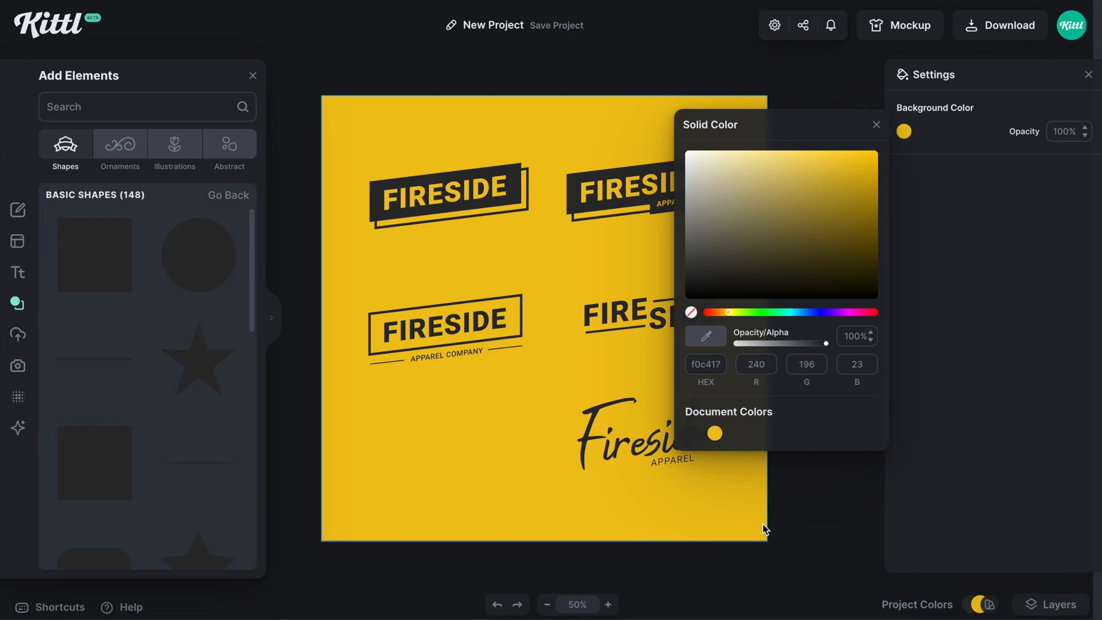
left_click(763, 524)
left_click(787, 485)
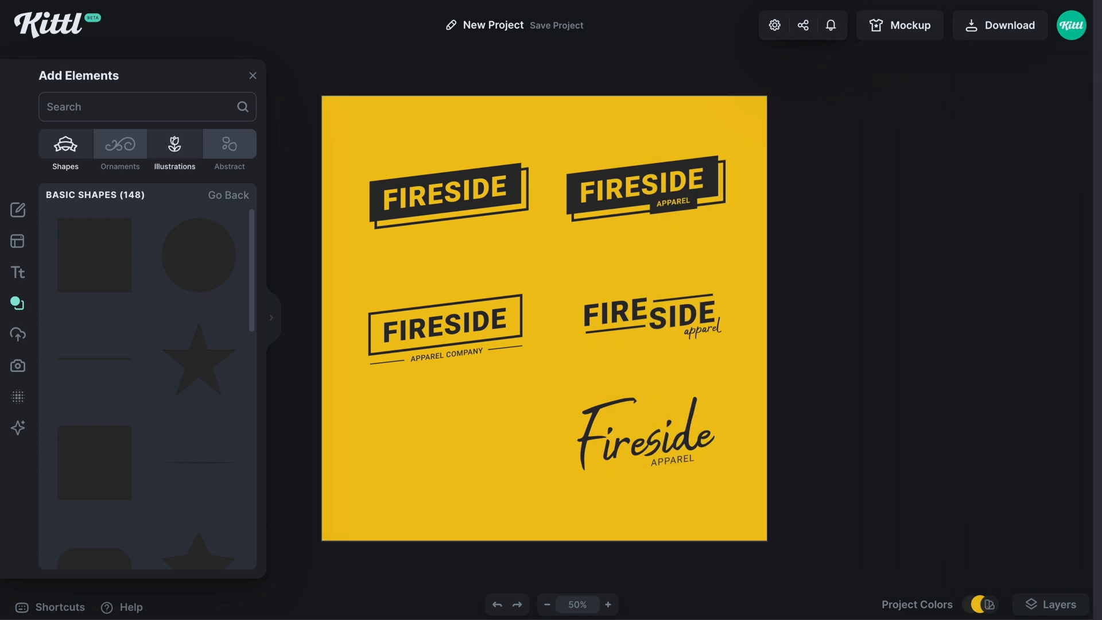
Search the element library for "flame" and add the solid black flame illustration with the inner cut-out.
left_click(141, 111)
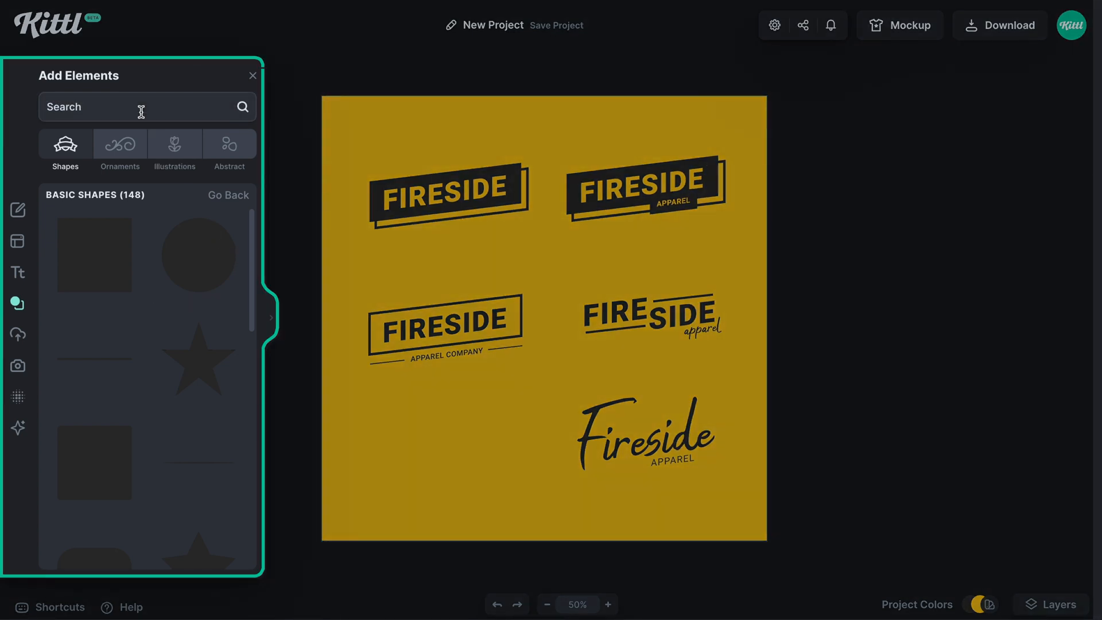
type("flame")
key("Return")
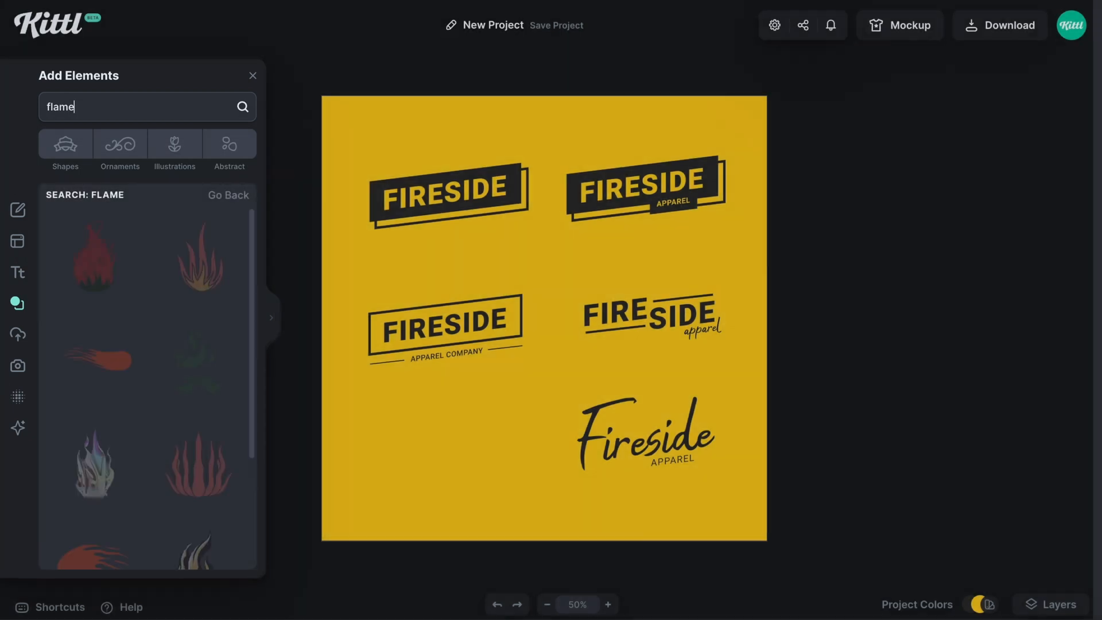
scroll(212, 315, "down", 5)
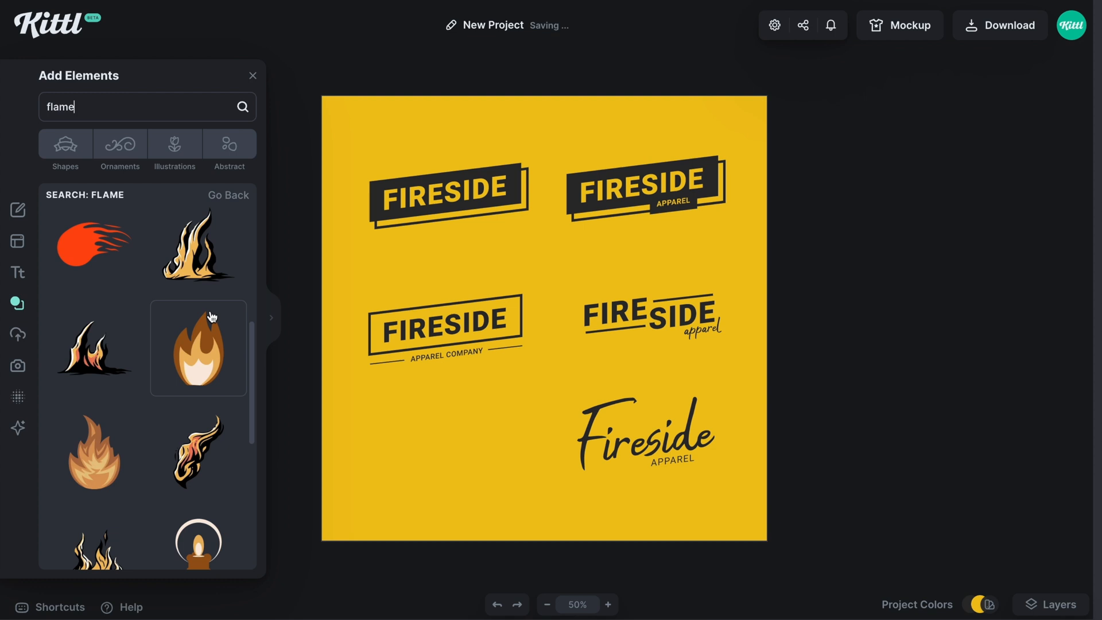
scroll(212, 316, "down", 5)
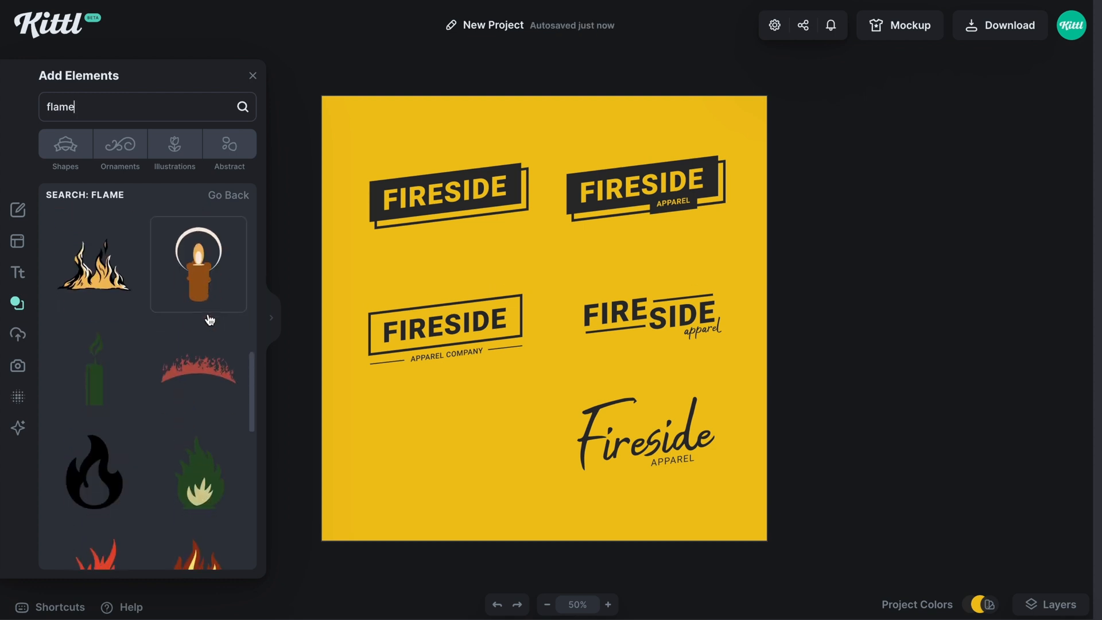
scroll(210, 320, "down", 1)
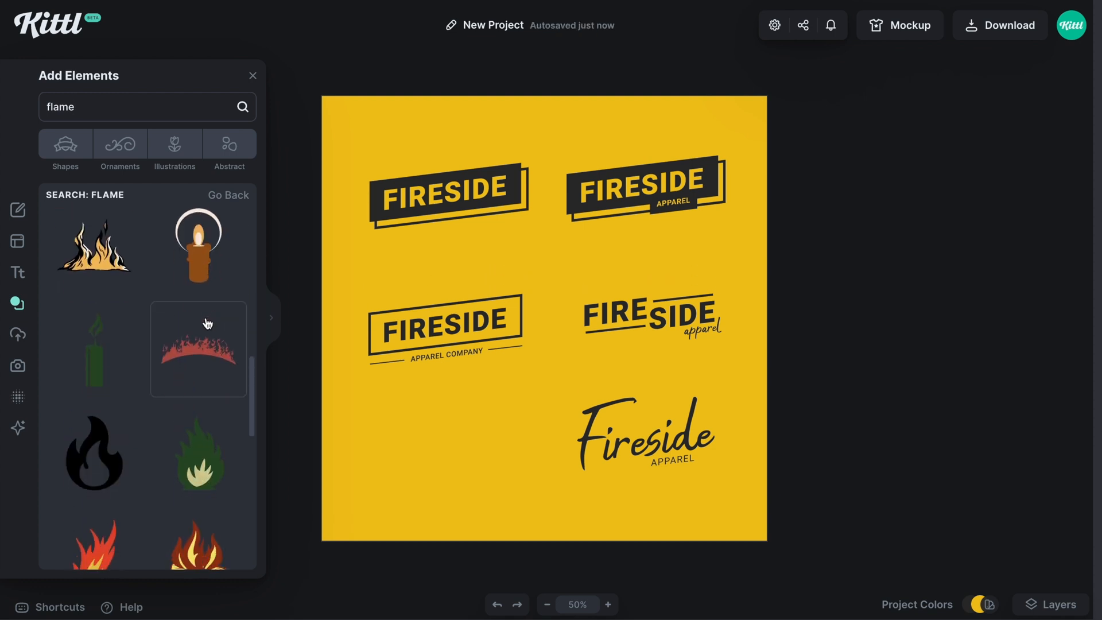
left_click(107, 478)
Shrink the black flame to a small icon and place it in the empty space below the APPAREL COMPANY label.
left_click_drag(550, 264, 431, 382)
left_click_drag(485, 349, 405, 422)
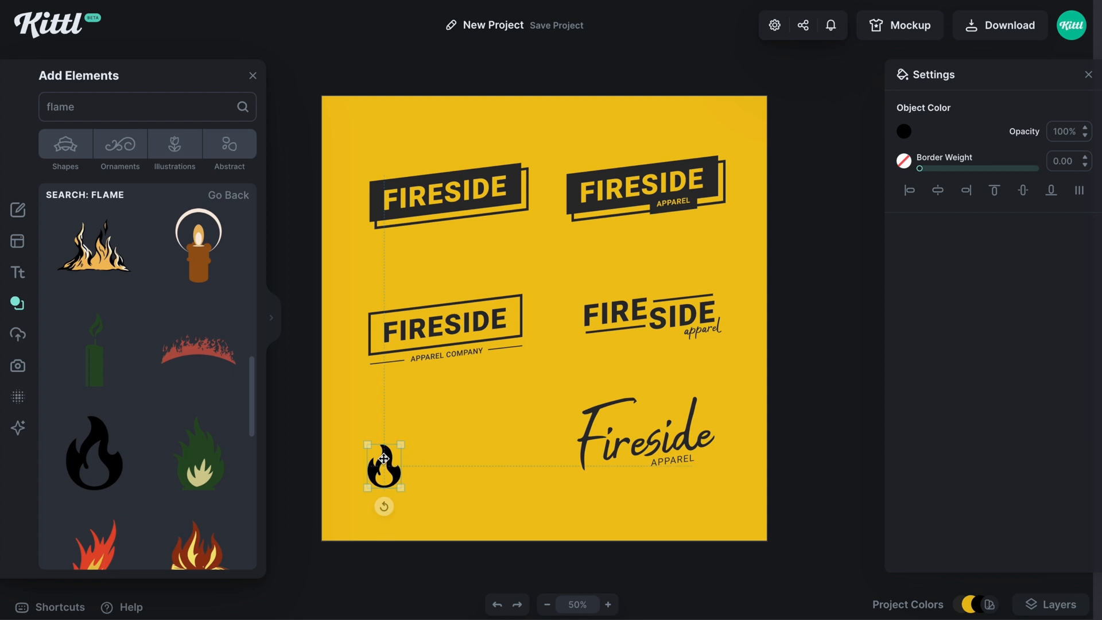
left_click(253, 76)
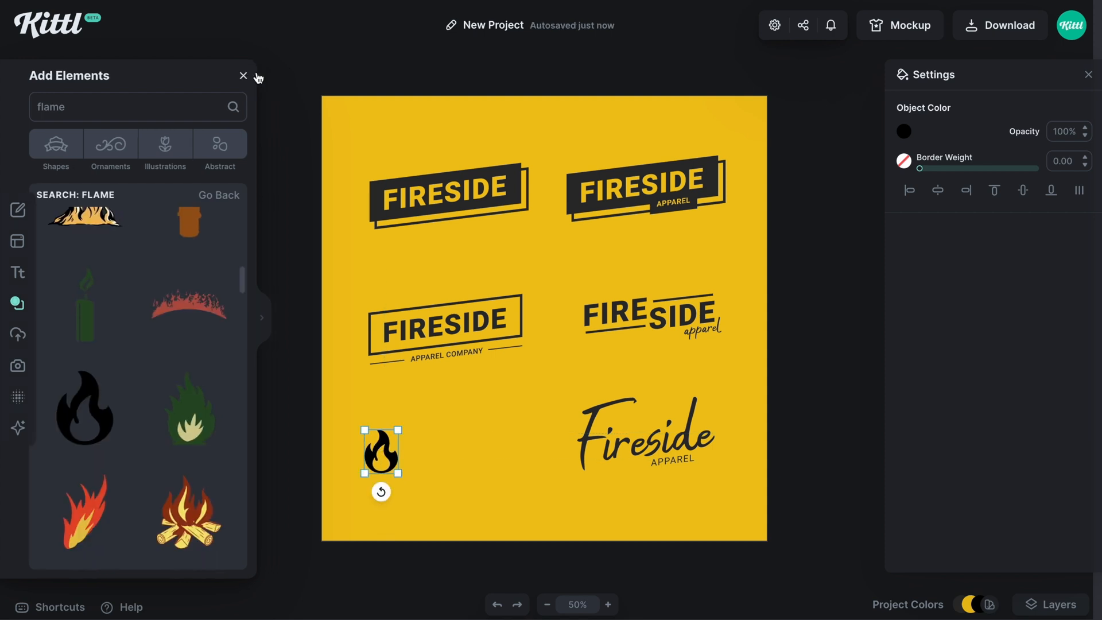
Duplicate the black flame icon and place the copy beside the large script "Fireside".
left_click_drag(501, 499, 455, 473)
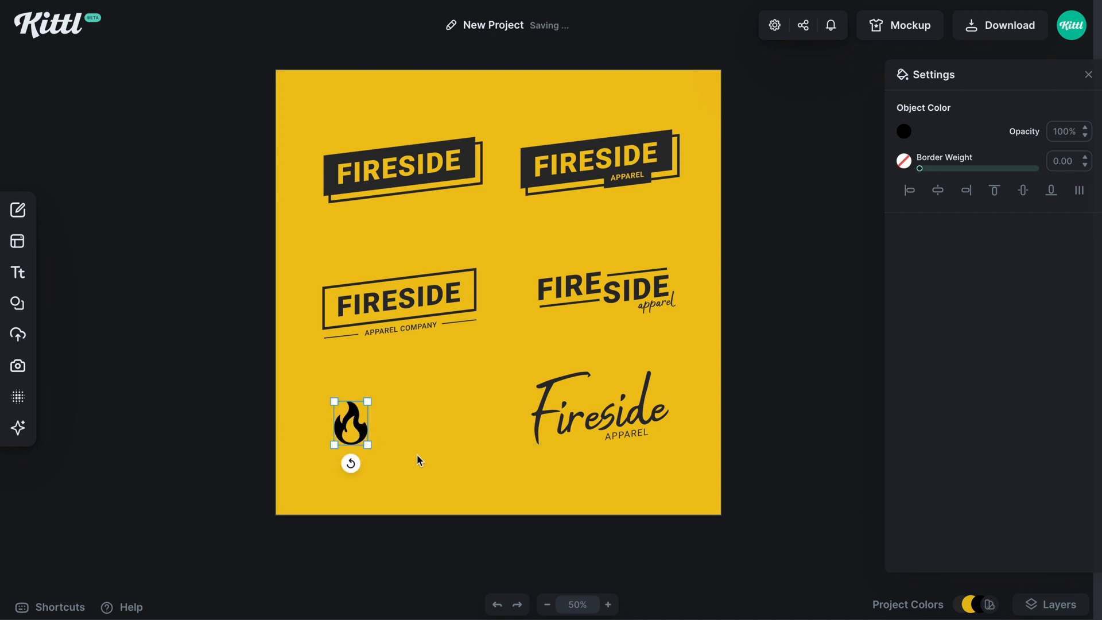
scroll(421, 456, "up", 5)
scroll(421, 457, "down", 3)
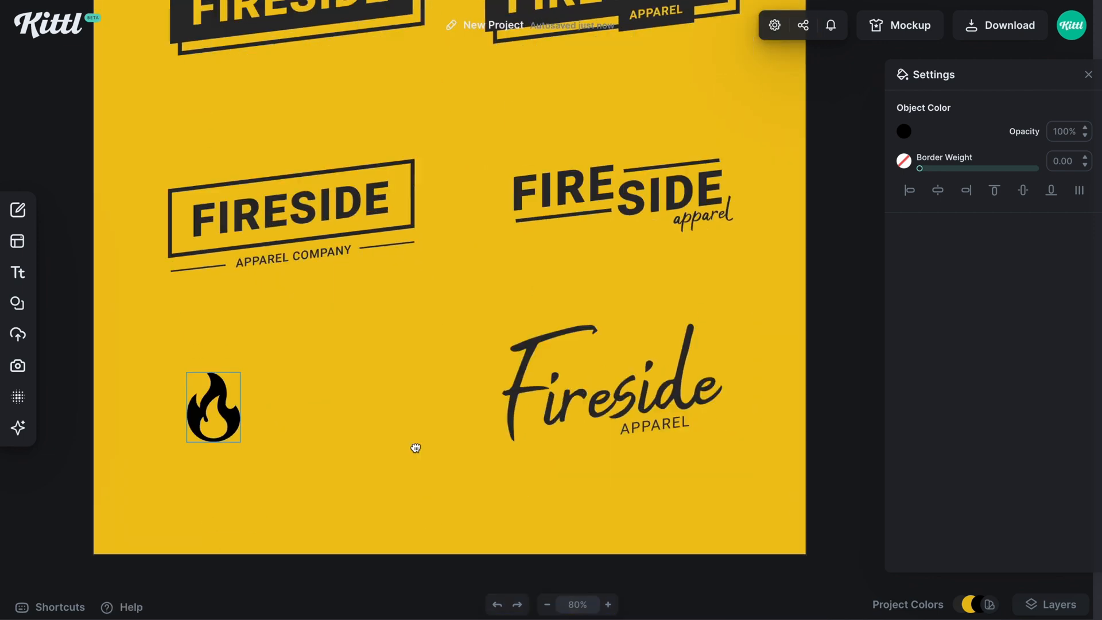
left_click_drag(228, 404, 473, 443, "alt")
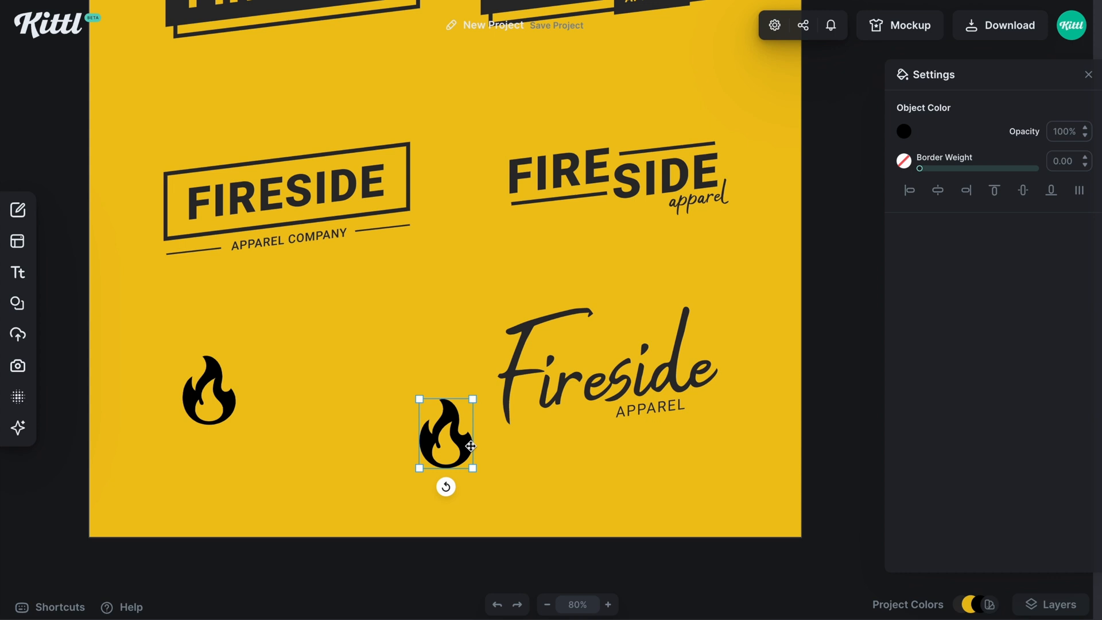
left_click(598, 484)
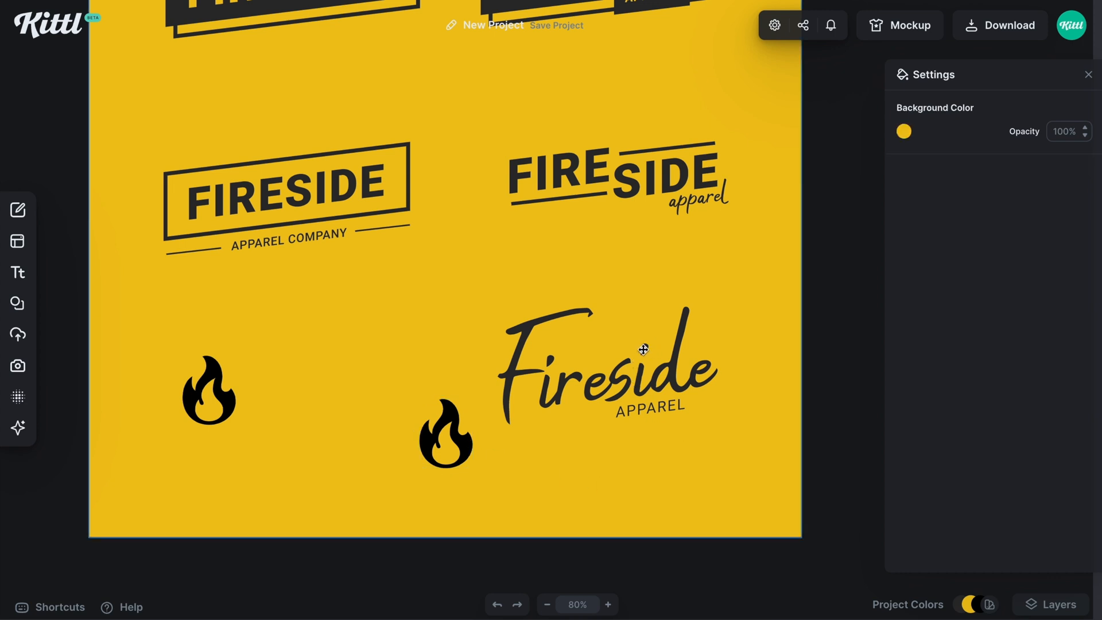
Shrink the flame copy, recolor it near-black and place it over the second i of the script "Fireside" as its dot.
left_click(474, 438)
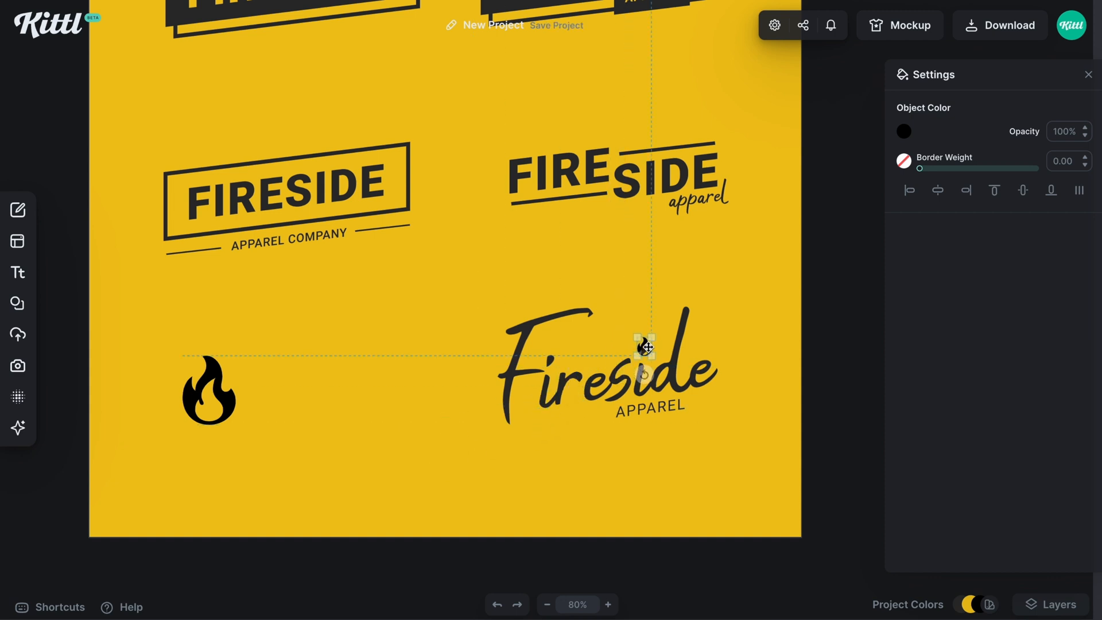
scroll(647, 347, "up", 5)
left_click_drag(638, 308, 609, 318)
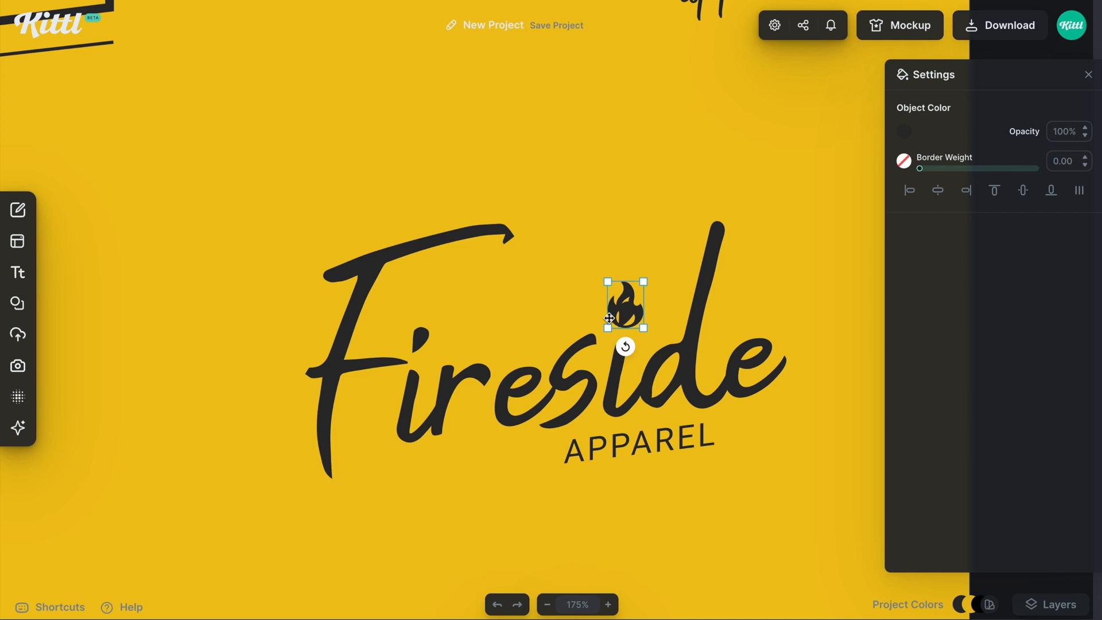
left_click(718, 467)
Add basic square shapes and fit them inside the small flame to fill its inner cut-out.
left_click(18, 303)
left_click(165, 356)
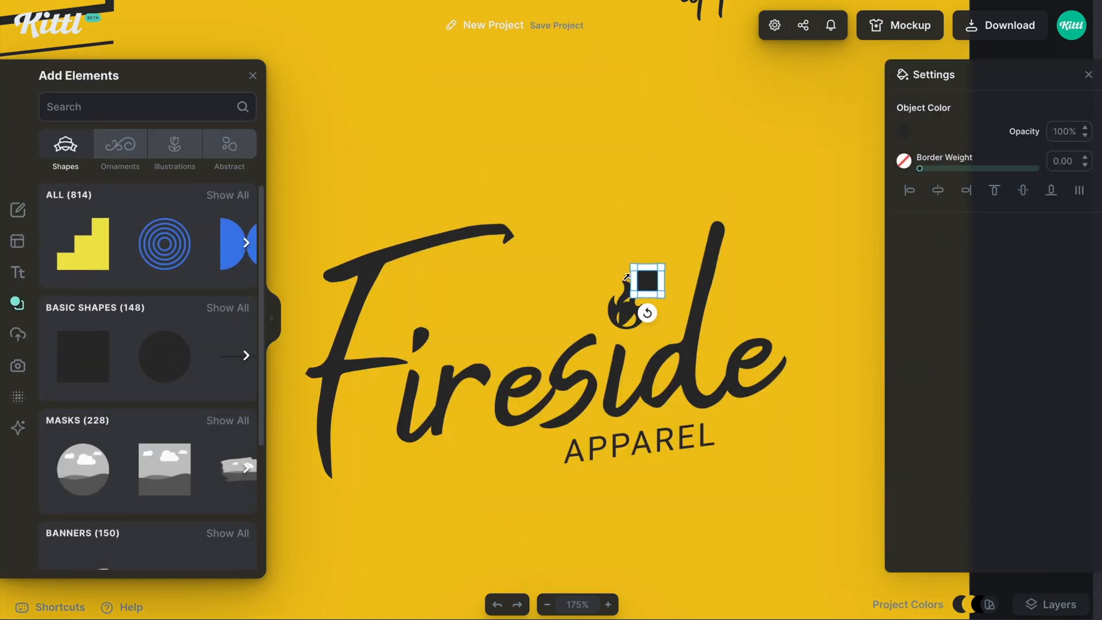
scroll(618, 317, "up", 3)
scroll(618, 317, "up", 3)
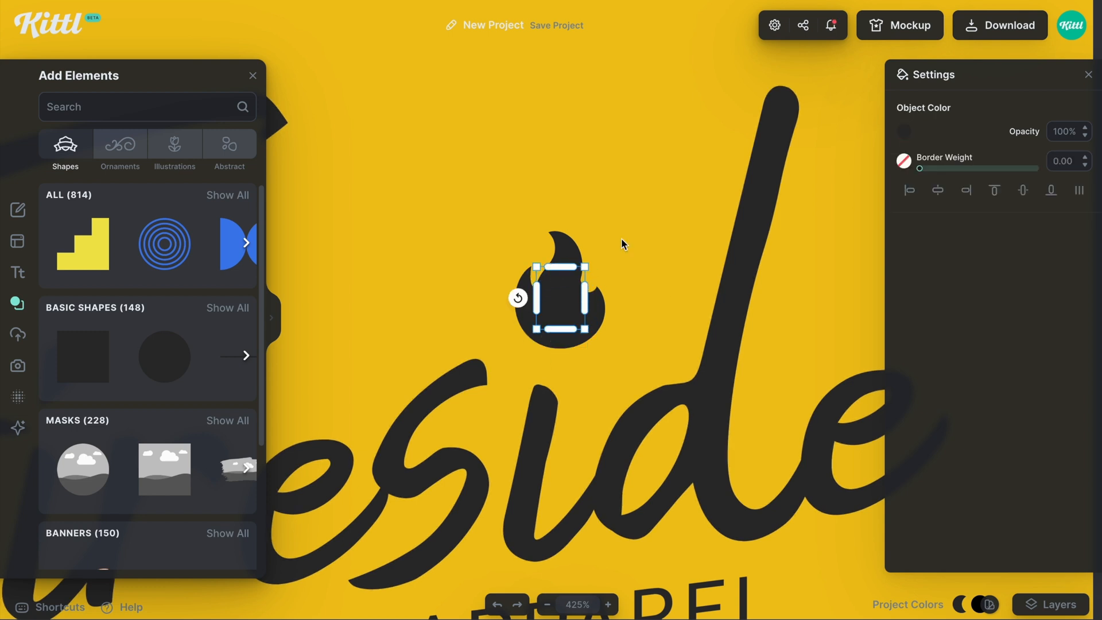
Group the small flame with its filler squares and name the group "Flame Over i".
left_click(601, 327)
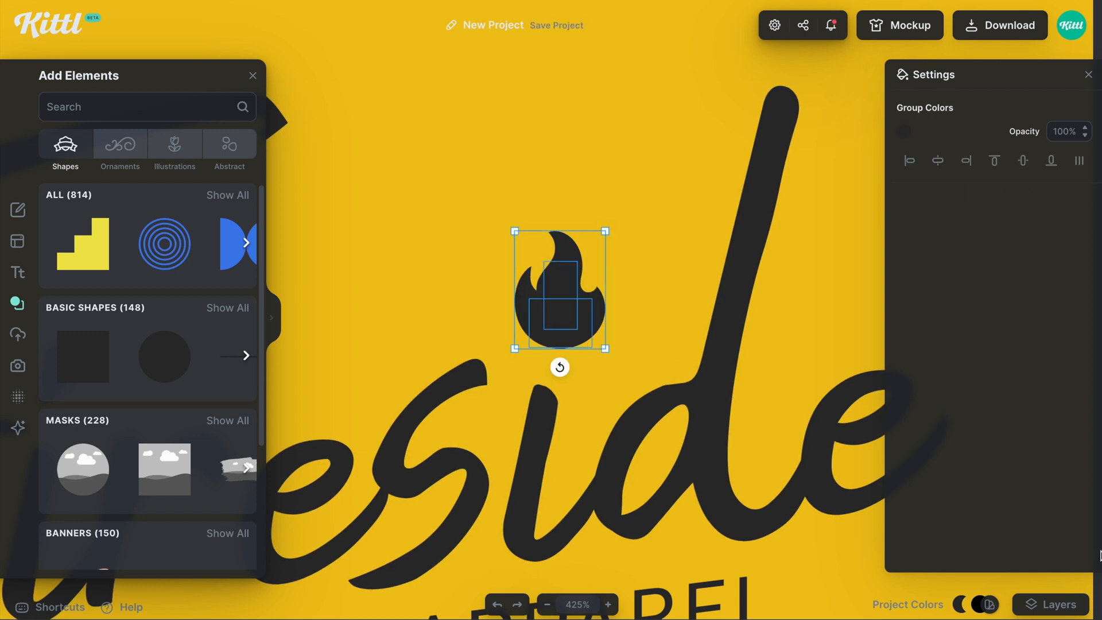
type("F")
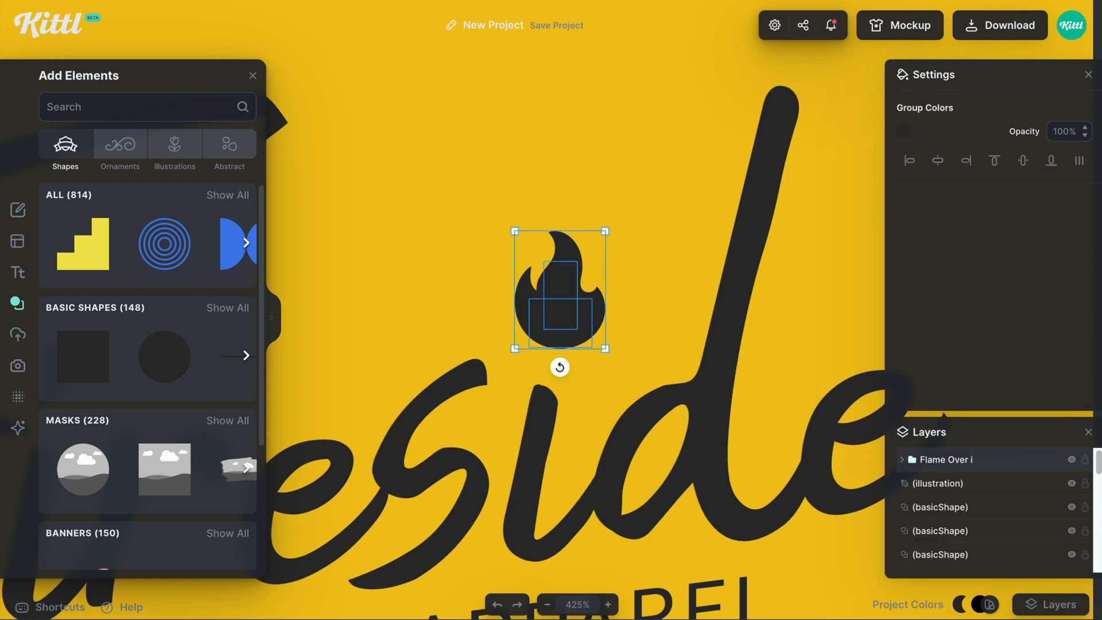
left_click_drag(600, 320, 598, 317)
left_click(693, 296)
scroll(693, 296, "down", 5)
left_click(554, 305)
left_click(724, 521)
Add a large near-black square between the black flame icon and the script "Fireside" label.
scroll(724, 521, "down", 5)
scroll(724, 521, "up", 2)
scroll(374, 398, "left", 2)
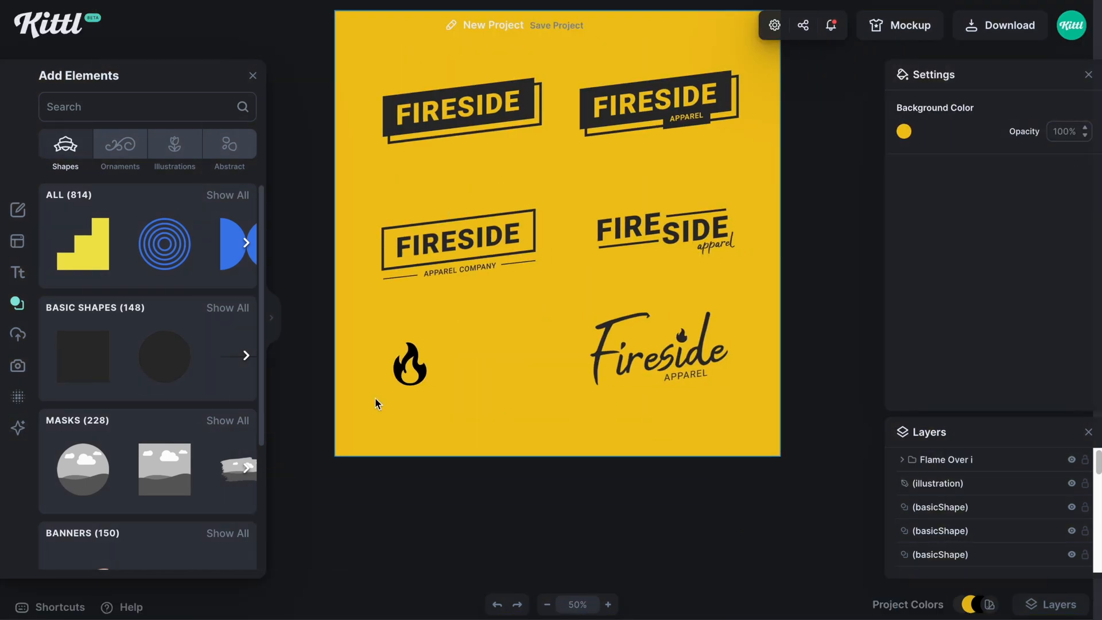
left_click(113, 360)
left_click_drag(562, 332, 514, 388)
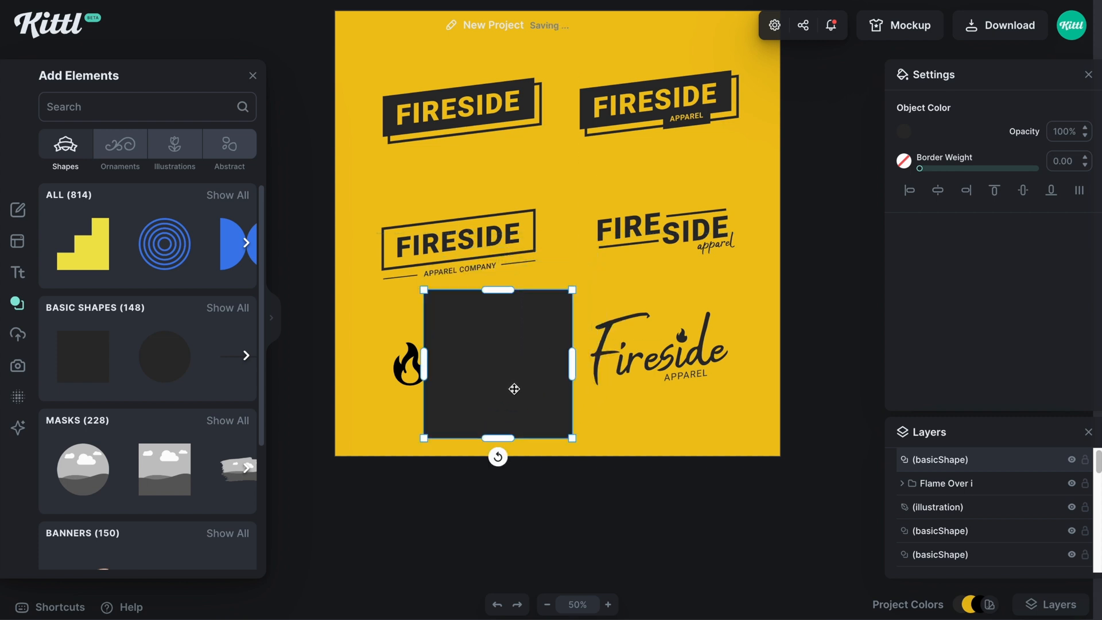
scroll(514, 389, "up", 3)
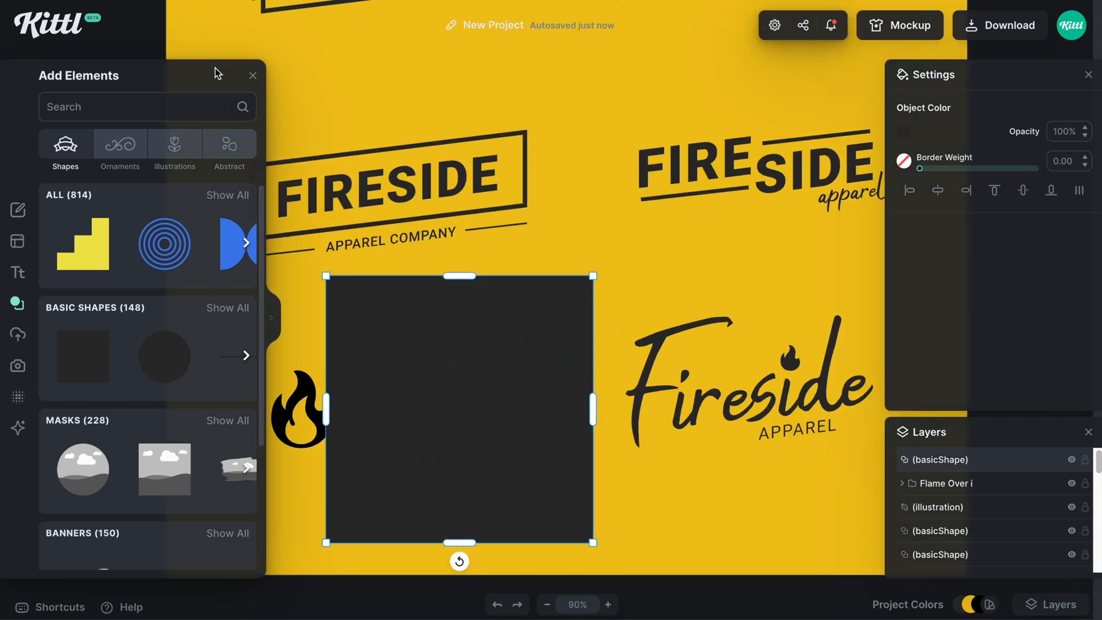
Shrink the near-black square to about the flame icon's height beside it and recolor the flame icon near-black.
left_click(252, 75)
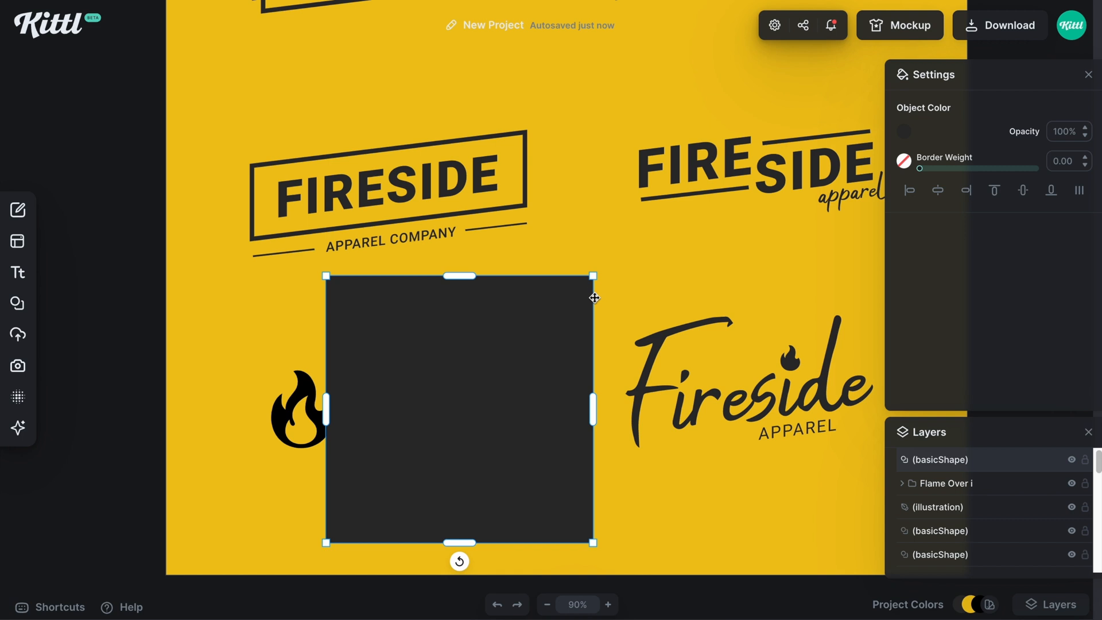
left_click_drag(594, 276, 501, 361)
left_click_drag(459, 406, 385, 413)
left_click(312, 411)
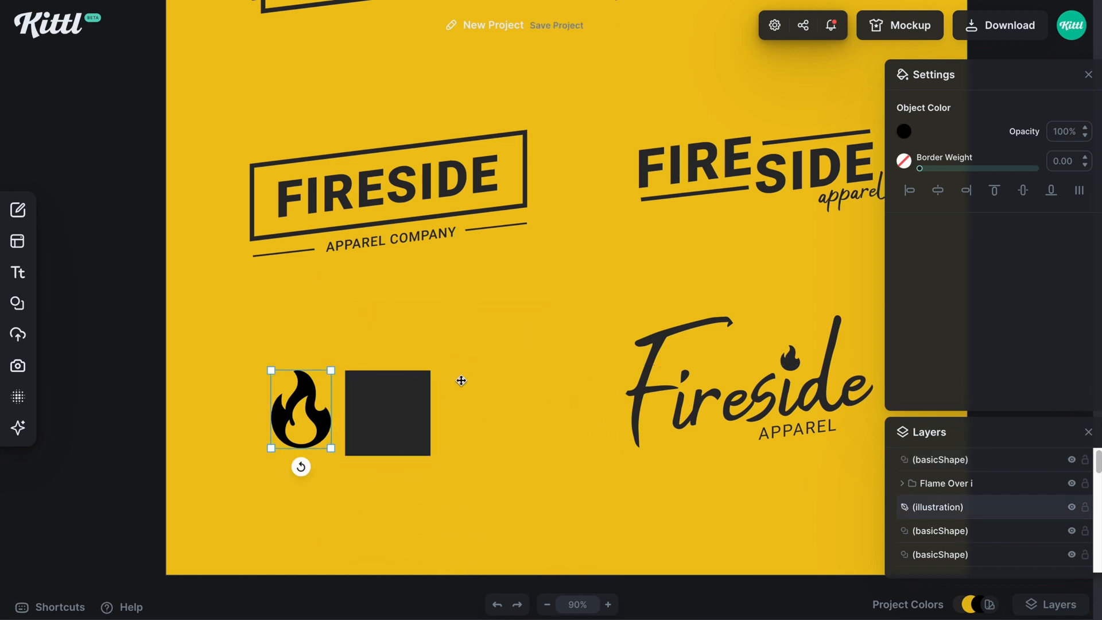
left_click(902, 132)
left_click(407, 468)
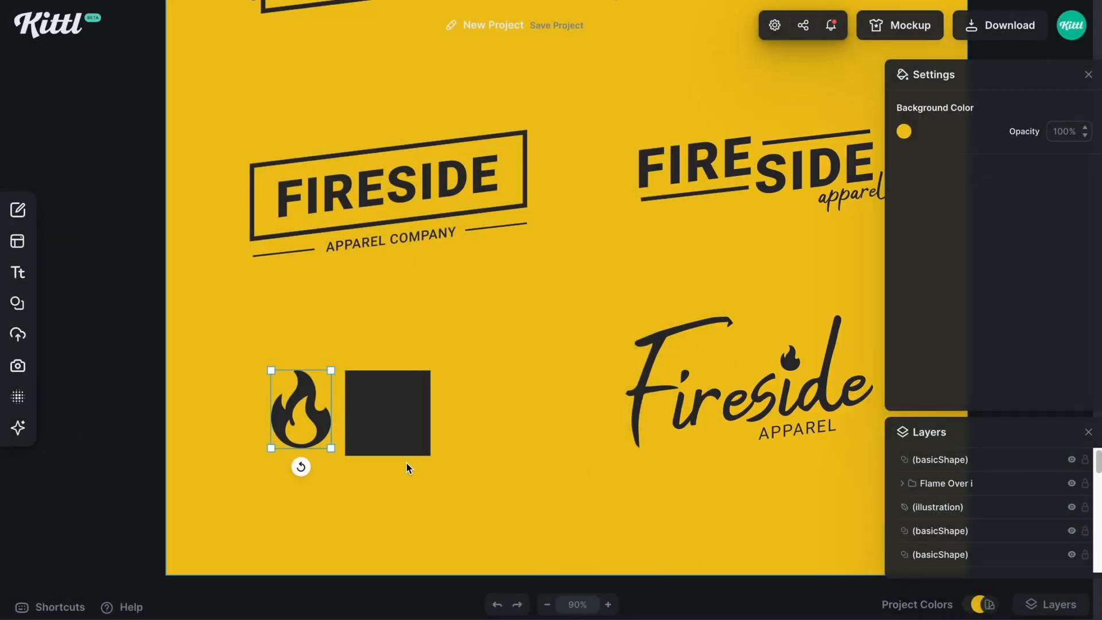
left_click(396, 433)
left_click_drag(431, 369, 423, 371)
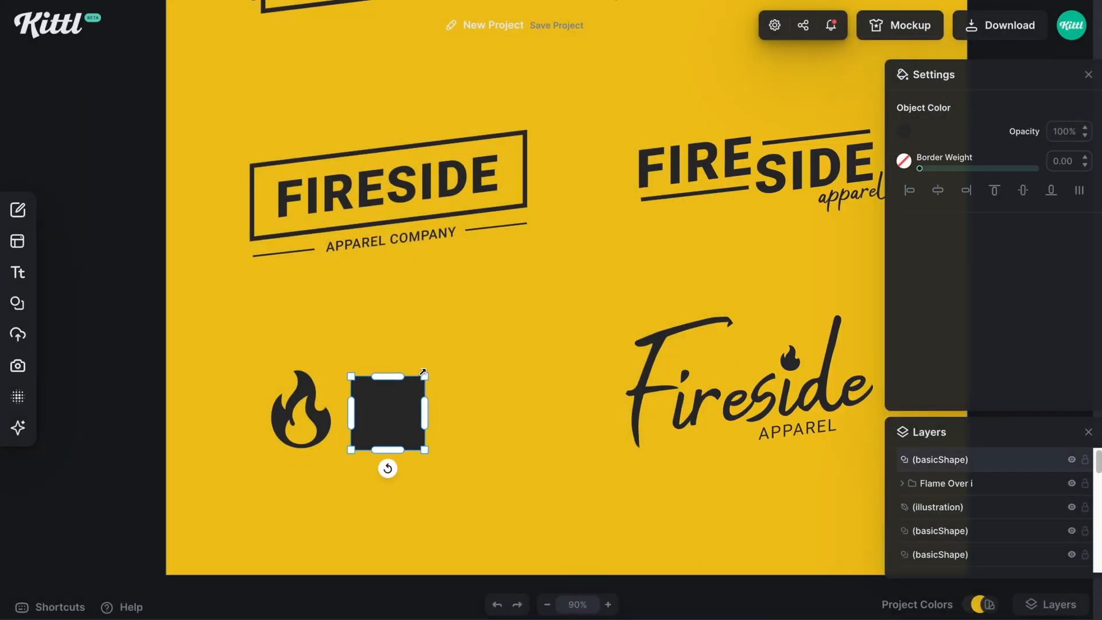
left_click_drag(400, 407, 402, 399)
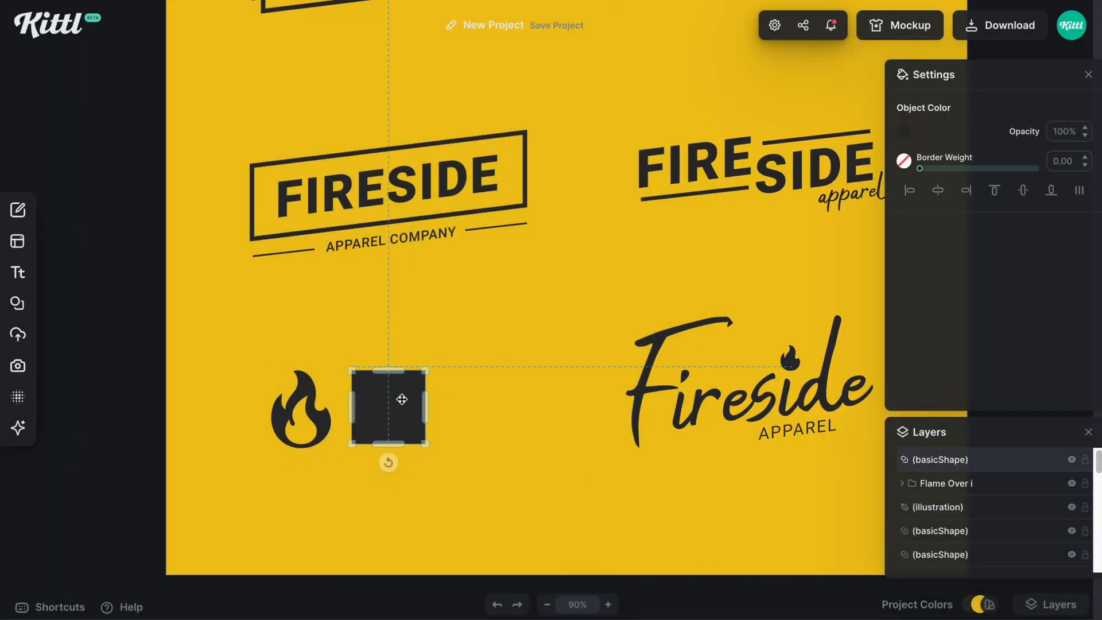
Duplicate the flame icon over the square, bring the copy to the front and color it yellow.
left_click(456, 407)
left_click_drag(320, 427, 378, 420)
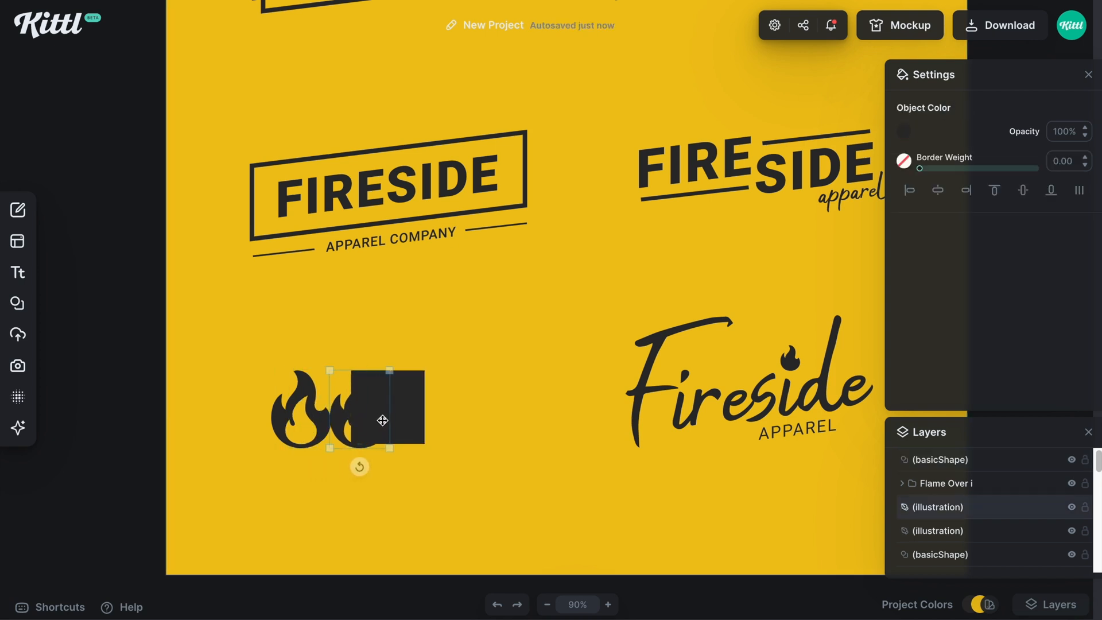
right_click(447, 421)
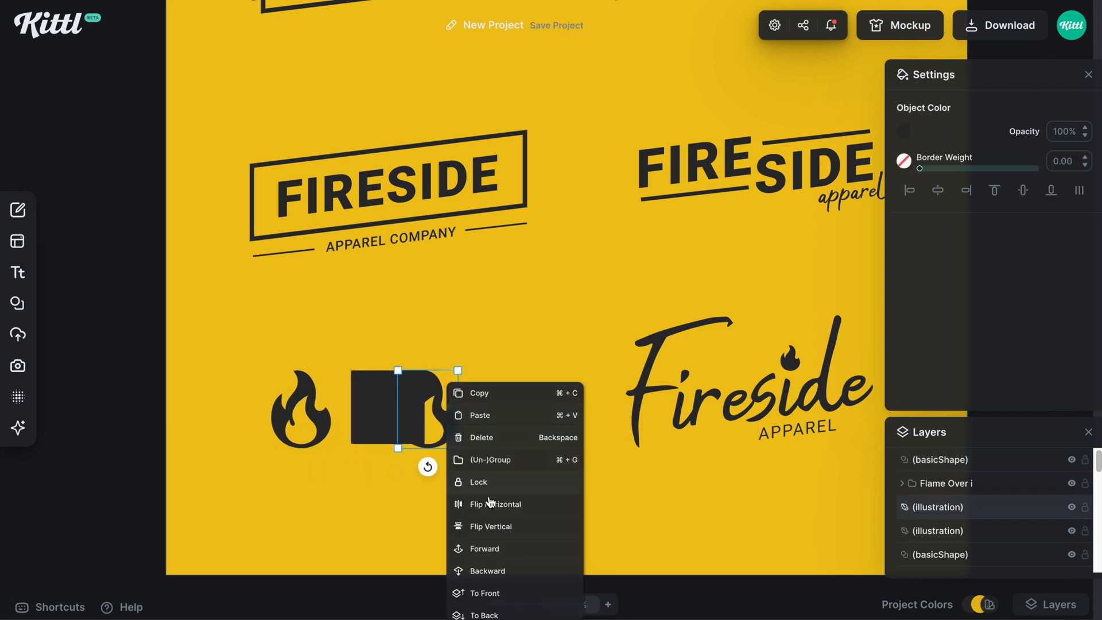
left_click(498, 591)
left_click(904, 131)
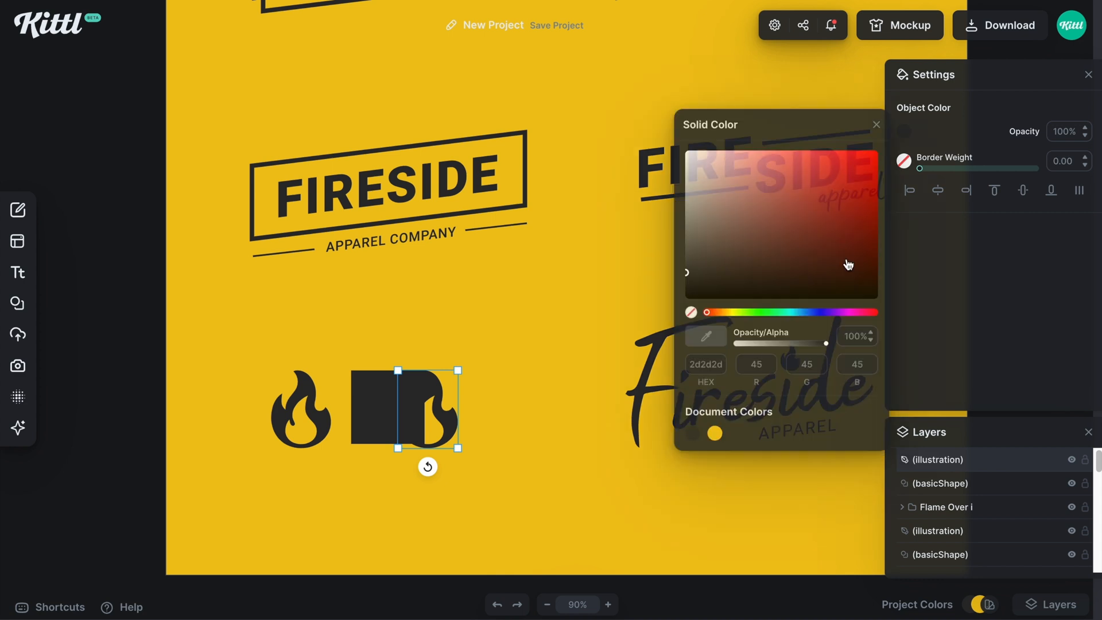
left_click(711, 434)
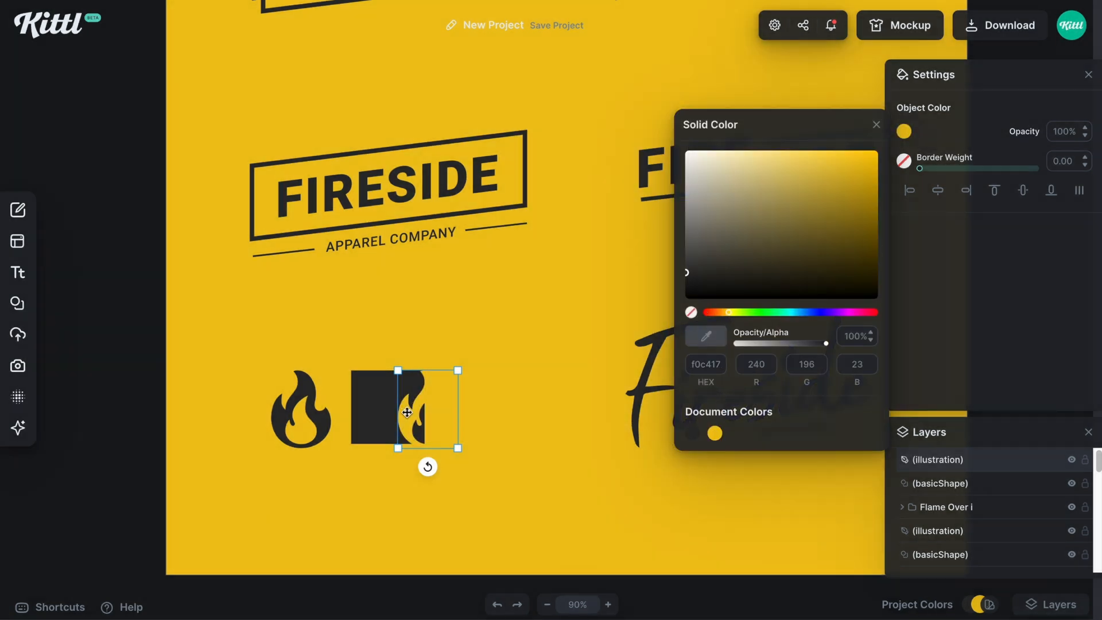
Center the yellow flame horizontally and vertically on the near-black square.
left_click_drag(407, 411, 374, 411)
left_click_drag(424, 370, 477, 407)
left_click(361, 409, "shift")
left_click(937, 161)
left_click(1022, 161)
Duplicate the boxed flame icon and turn the copy's square into a near-black outline with border weight 6.70.
left_click(526, 203)
left_click(506, 396)
double_click(1062, 161)
type("6.70")
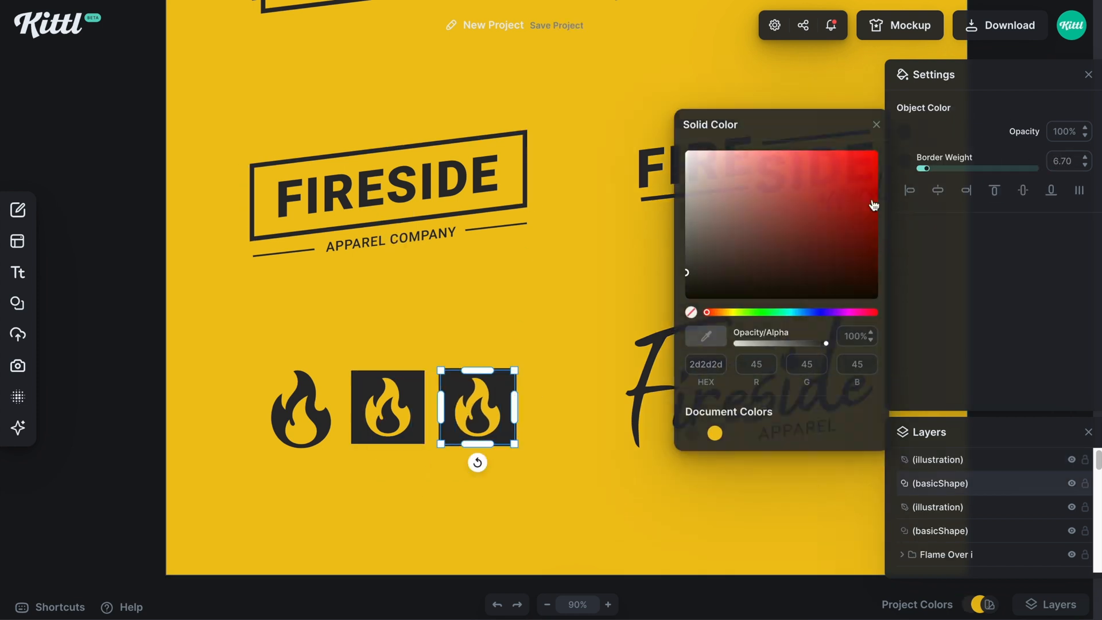
Arrange the three flame icons in a row and position them together beneath the outlined FIRESIDE label.
left_click(602, 504)
left_click(301, 410)
left_click(380, 436)
left_click_drag(380, 436, 378, 436)
left_click_drag(252, 345, 536, 452)
left_click_drag(487, 418, 468, 406)
left_click(570, 491)
key("ctrl+minus")
key("ctrl+minus")
key("ctrl+minus")
key("ctrl+minus")
left_click_drag(570, 491, 490, 561)
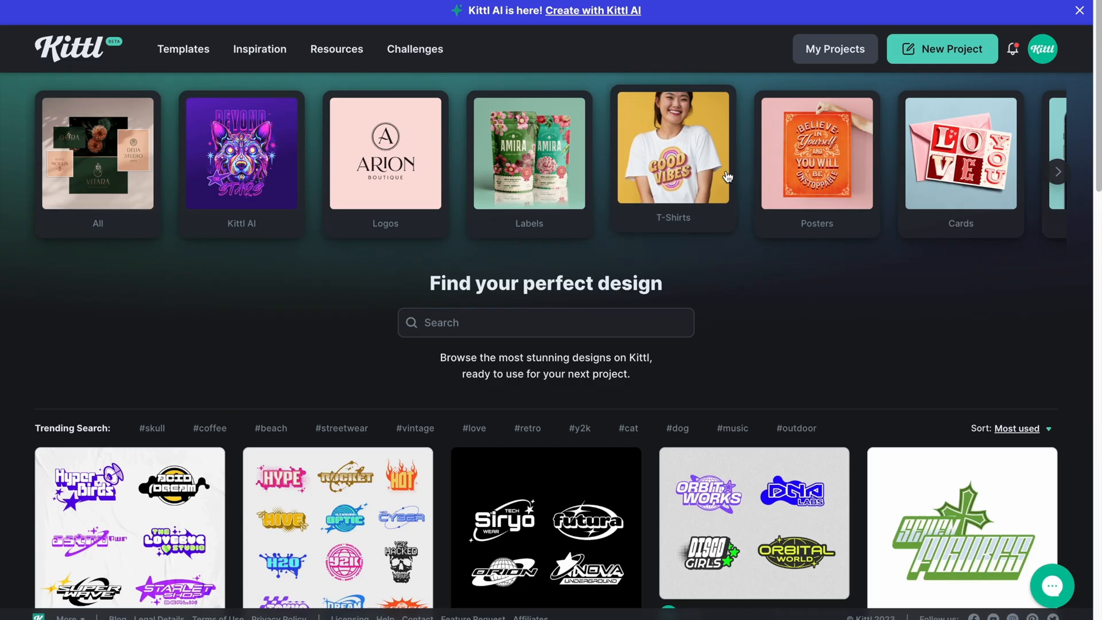
Show the Streetwear category in the template gallery, sorted by most used.
scroll(727, 176, "right", 7)
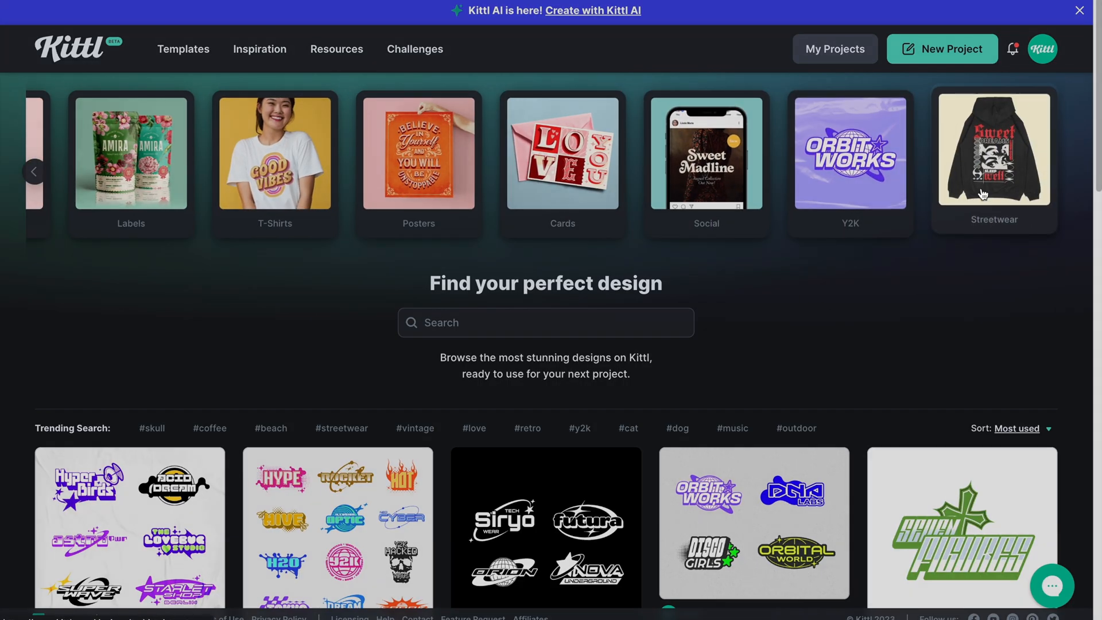
left_click(994, 167)
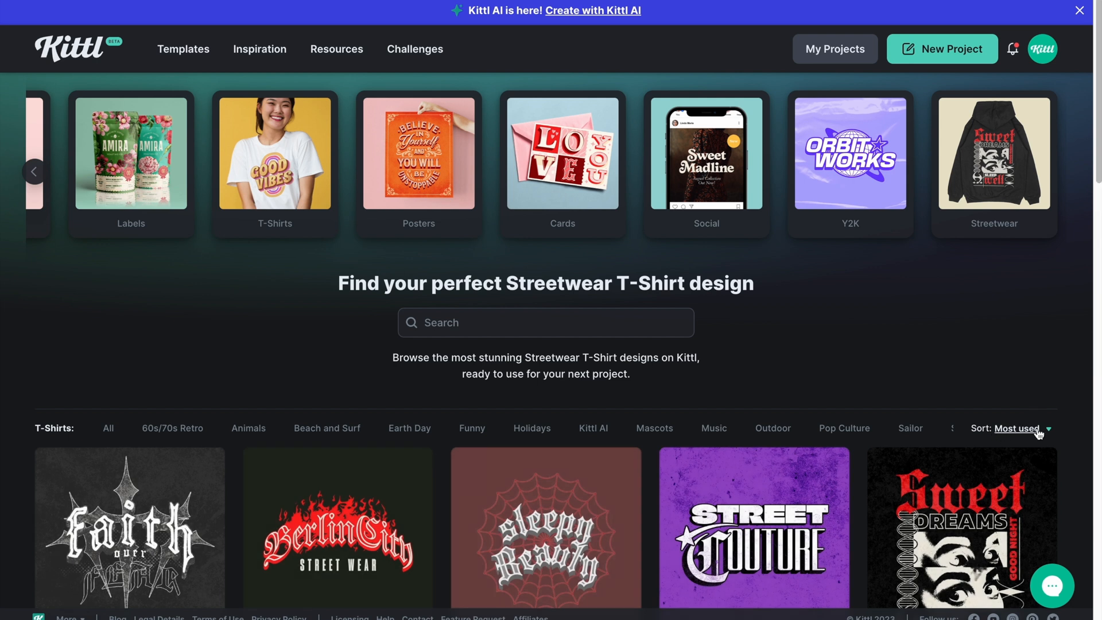
left_click(1035, 431)
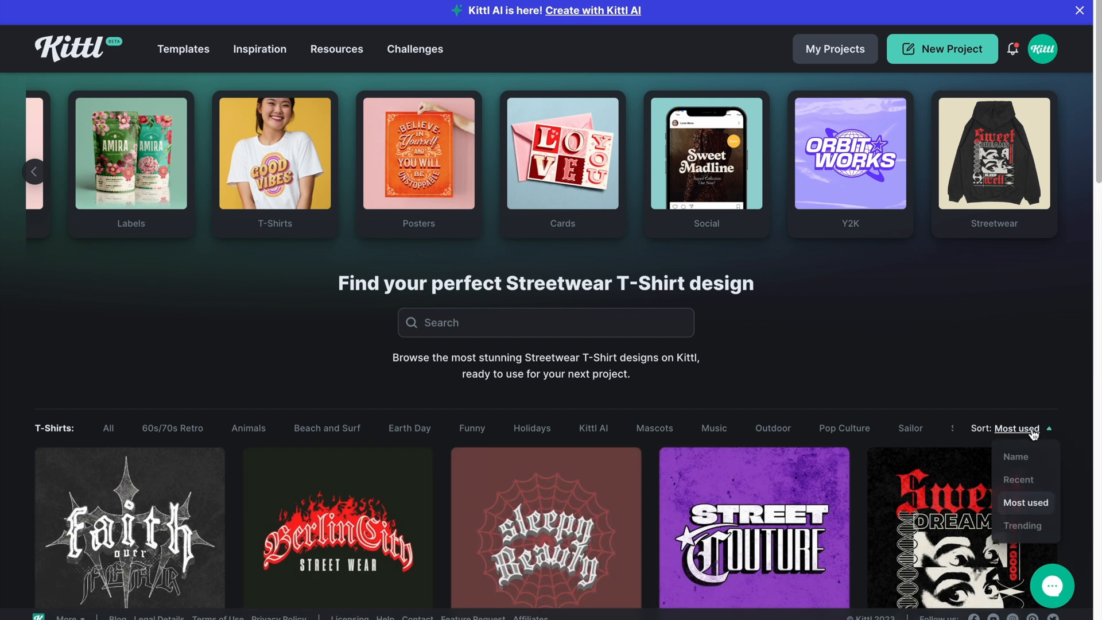
left_click(1025, 503)
Find the Devil Style T-shirt template among the streetwear designs and open it as an editable project.
scroll(1028, 381, "down", 5)
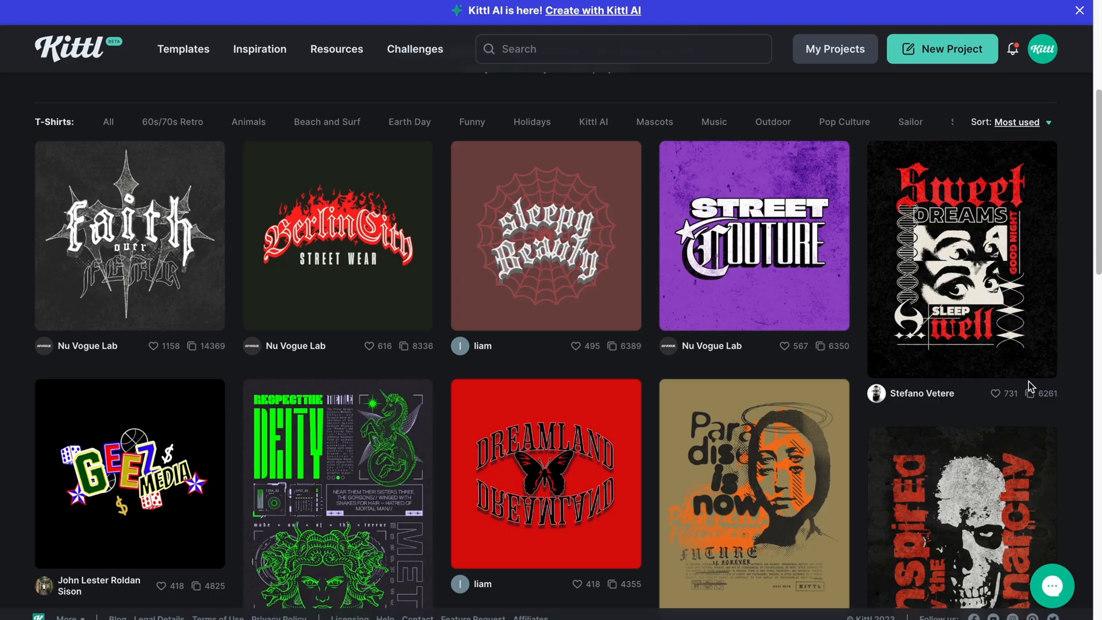
scroll(1028, 381, "down", 7)
scroll(1057, 368, "down", 9)
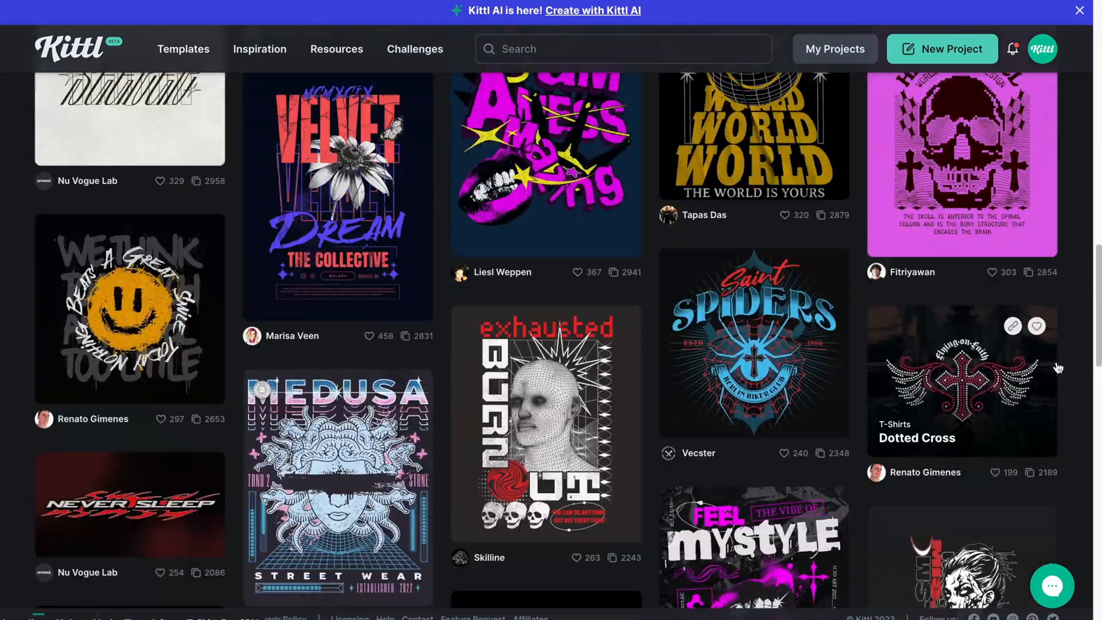
scroll(1057, 368, "down", 20)
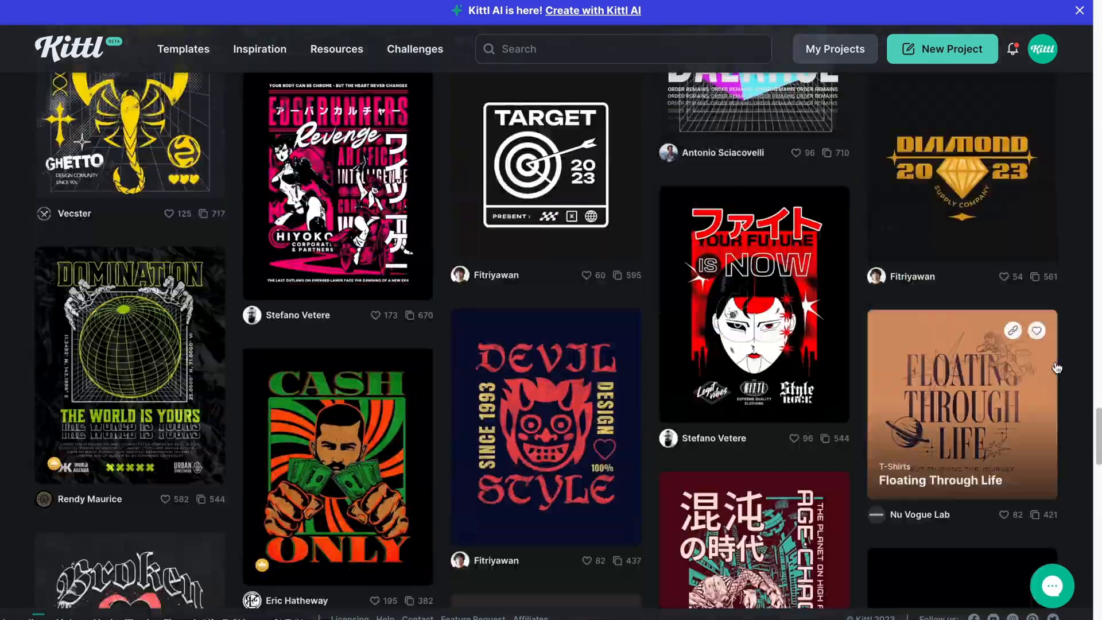
scroll(1057, 368, "down", 2)
left_click(572, 301)
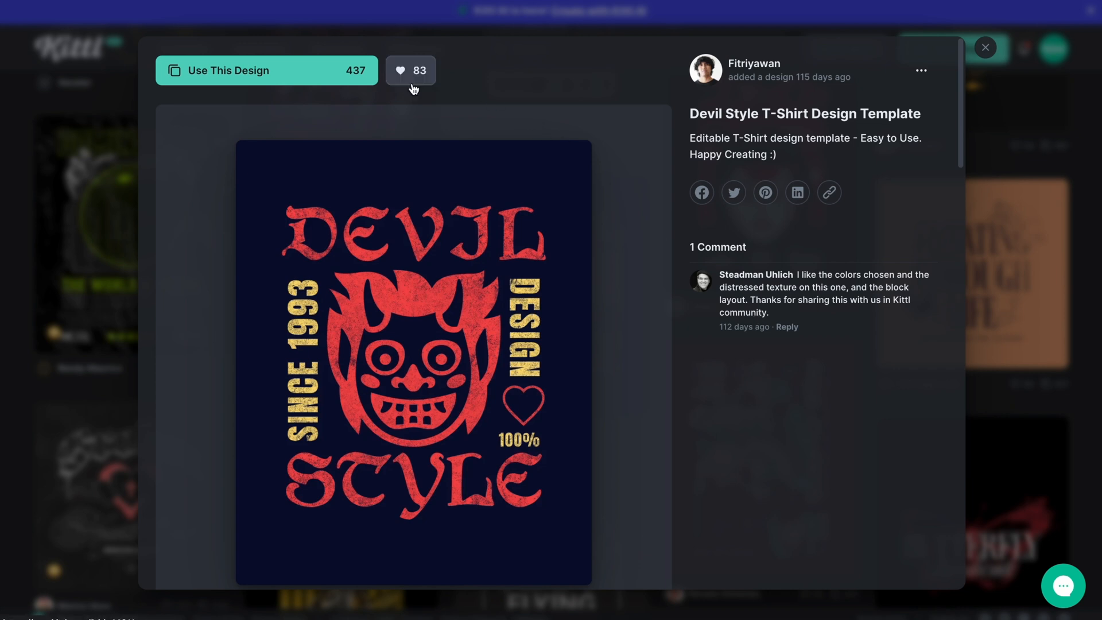
left_click(234, 79)
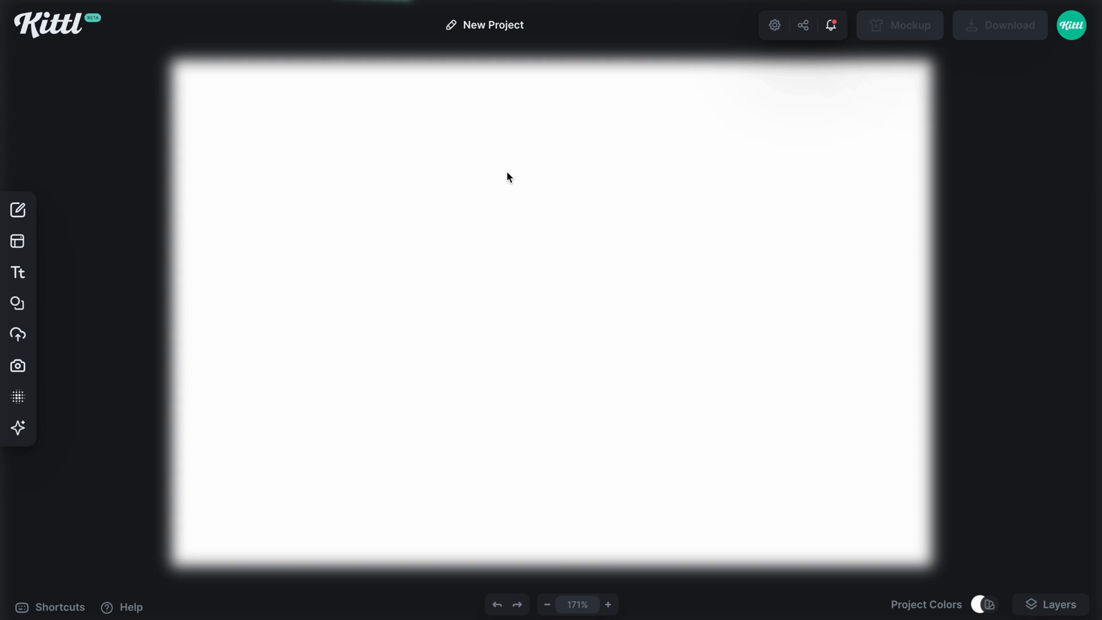
Replace the headline "DEVIL" with "skull" and delete the devil face illustration.
left_click(623, 174)
double_click(623, 174)
type("skull")
left_click(594, 375)
left_click(614, 452)
Fit the SKULL headline to the width of the layout and color it with the document's yellow.
left_click(682, 169)
left_click_drag(718, 135, 704, 137)
left_click_drag(386, 135, 399, 138)
left_click(904, 132)
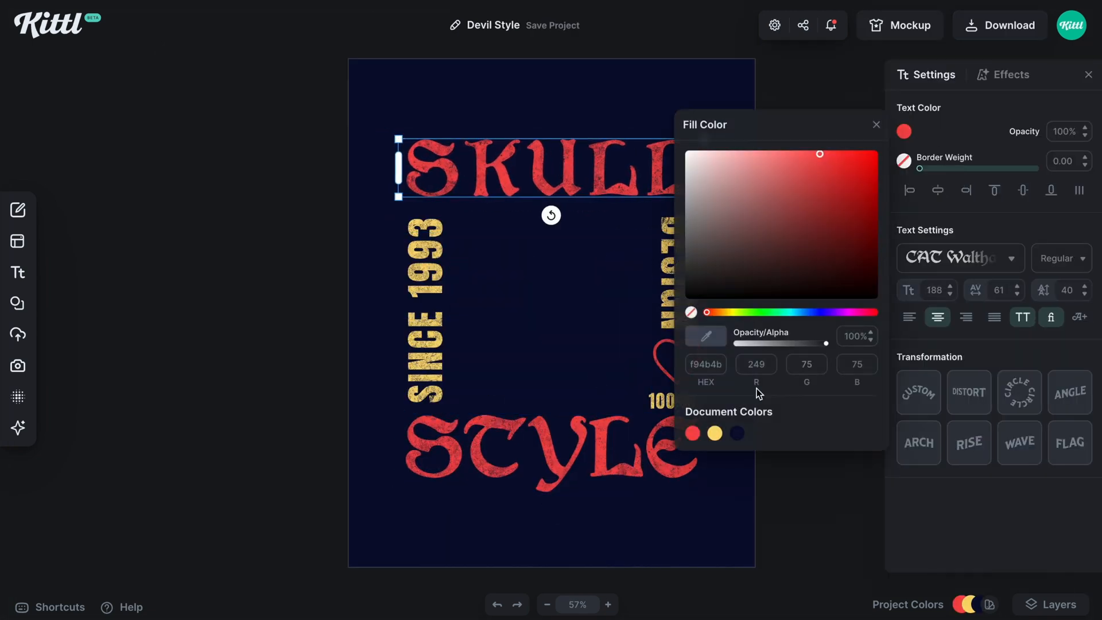
left_click(715, 433)
left_click(150, 264)
Search the elements for "skull" and add the flaming skull illustration, enlarged in the center behind the text.
left_click(18, 303)
left_click(137, 107)
type("skull")
key("Return")
scroll(200, 340, "down", 20)
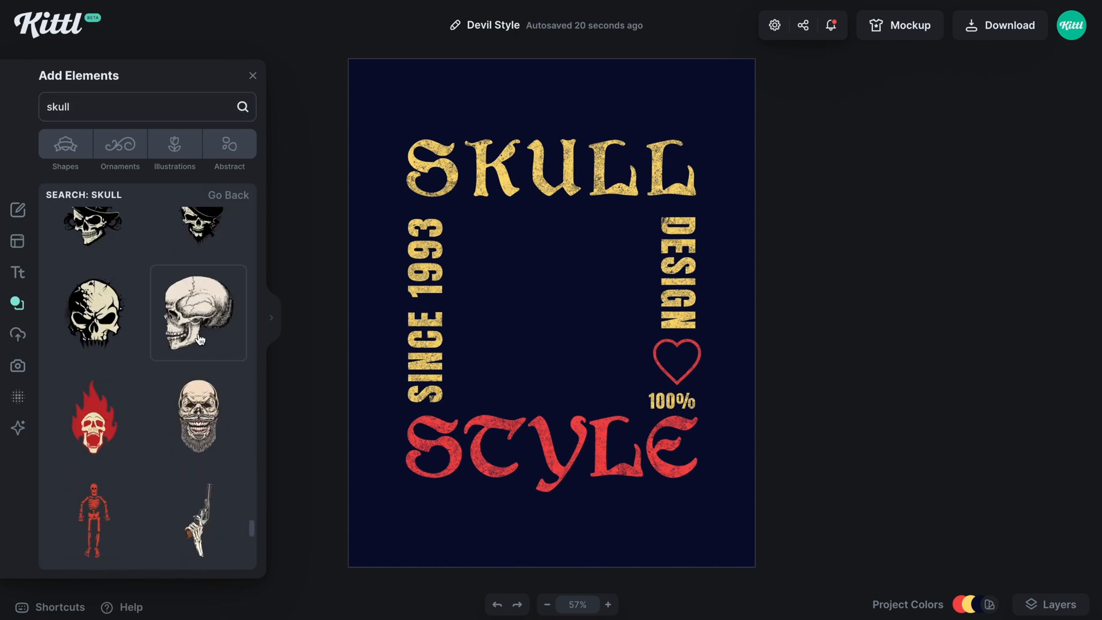
left_click(94, 417)
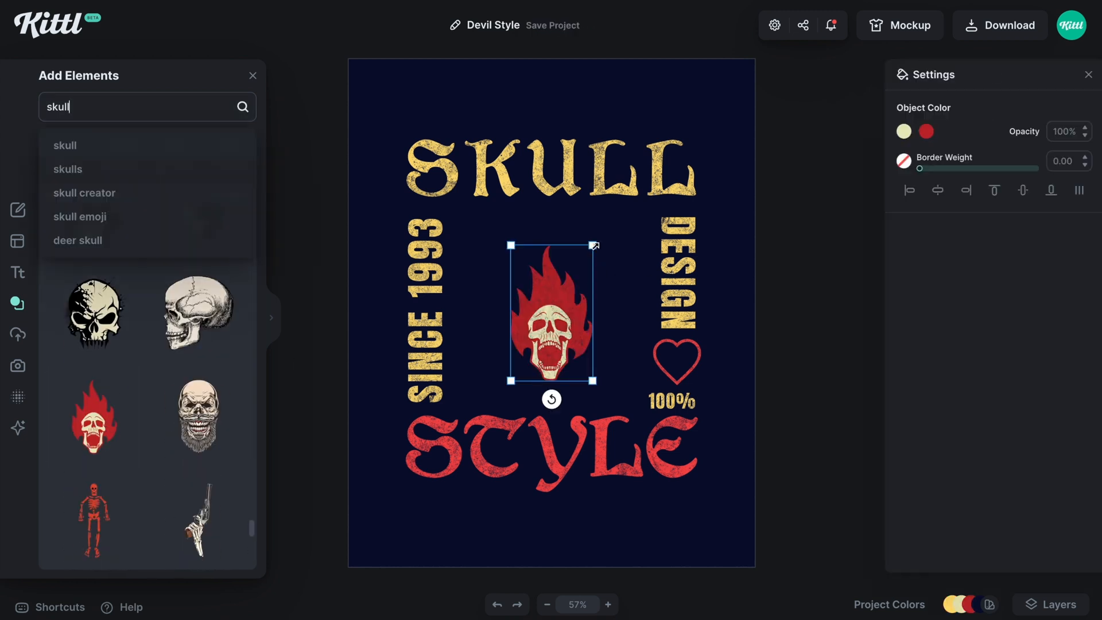
right_click(593, 254)
left_click(631, 487)
Recolor the flaming skull illustration with the document's yellow for the skull and bright red for the flames.
left_click(904, 131)
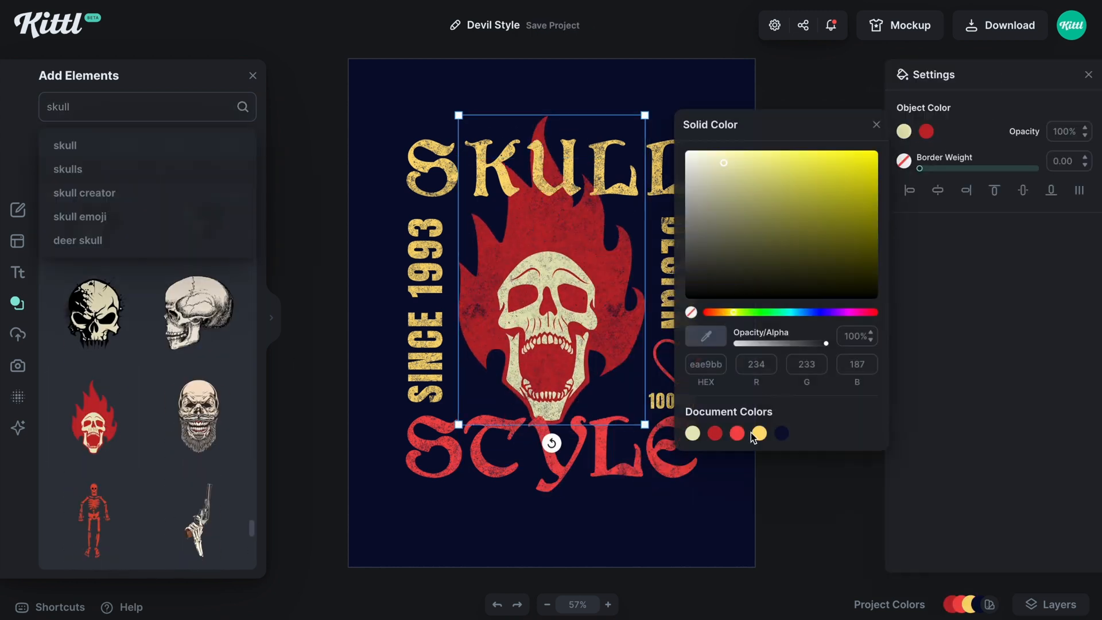
left_click(758, 433)
left_click(820, 505)
Darken the project's yellow to e6c24e and its red to a slightly deeper shade.
left_click(955, 603)
left_click(891, 604)
left_click_drag(914, 344, 923, 357)
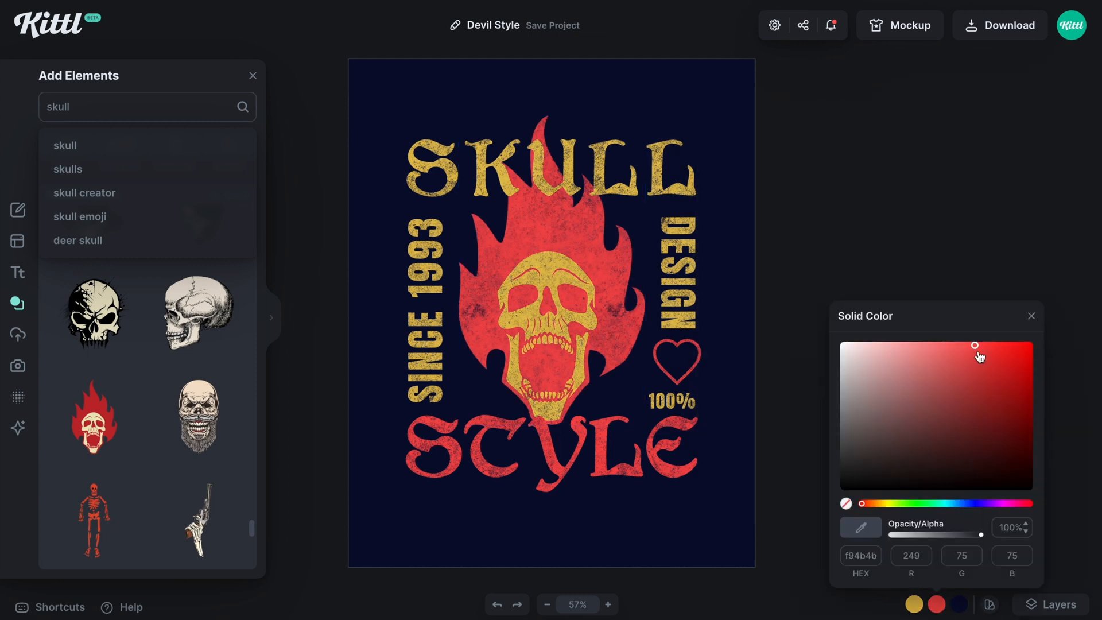
left_click_drag(976, 352, 983, 364)
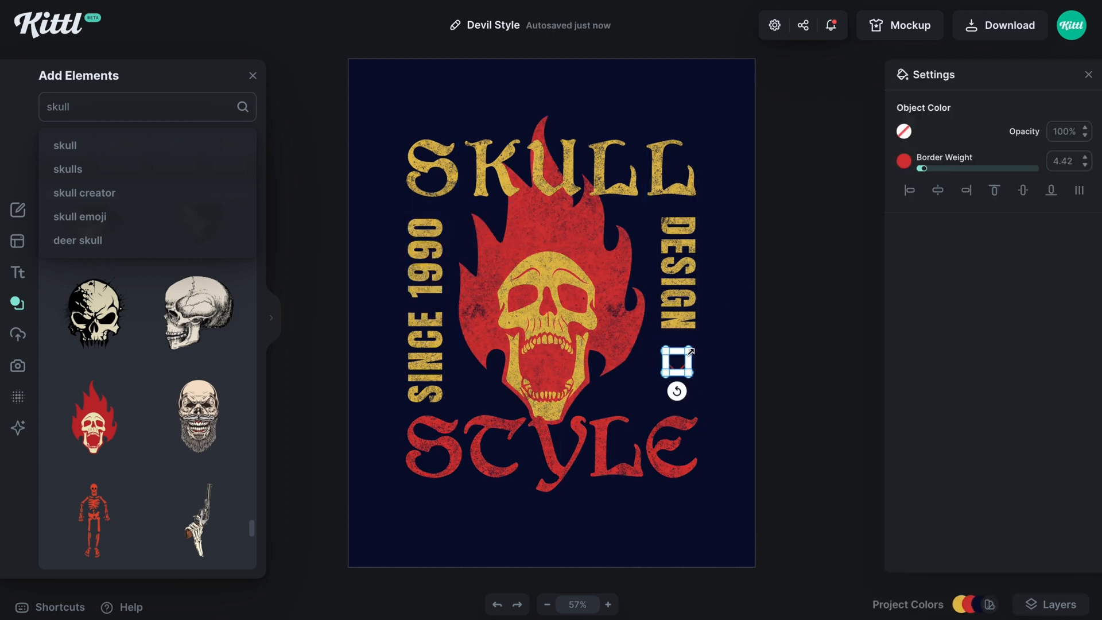
Replace the large heart and the 100% text with three small stacked yellow hearts, the top one filled.
key("ctrl+plus")
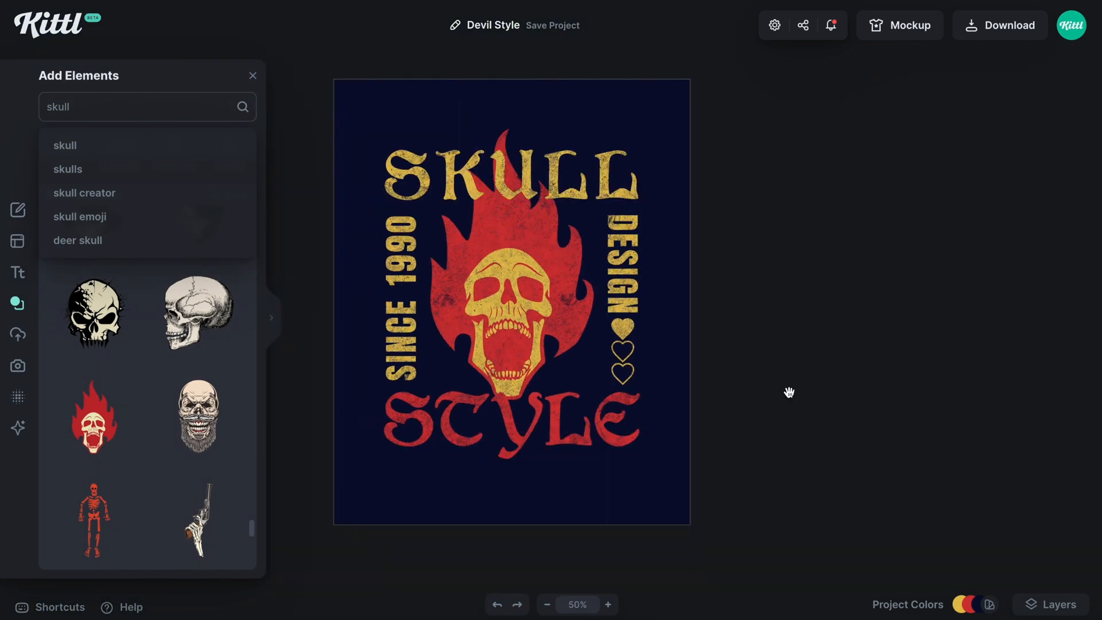
left_click(629, 428)
left_click_drag(629, 429, 629, 424)
left_click(709, 477)
left_click(752, 474)
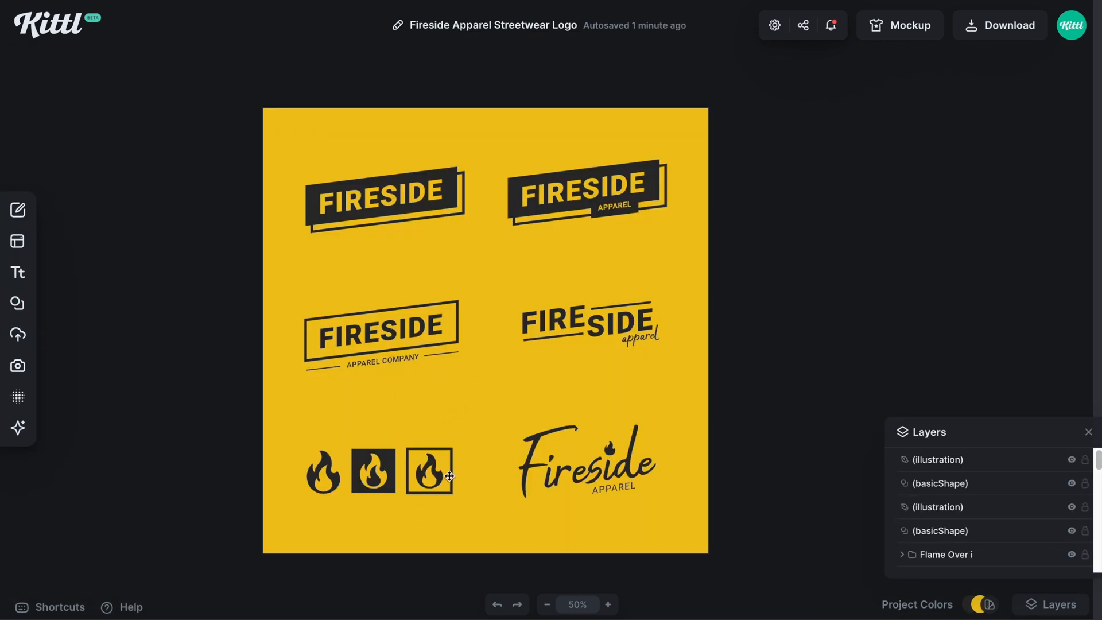
Copy the filled boxed flame icon from the Fireside logo project and paste it beneath STYLE in the Devil Style design.
left_click(370, 468)
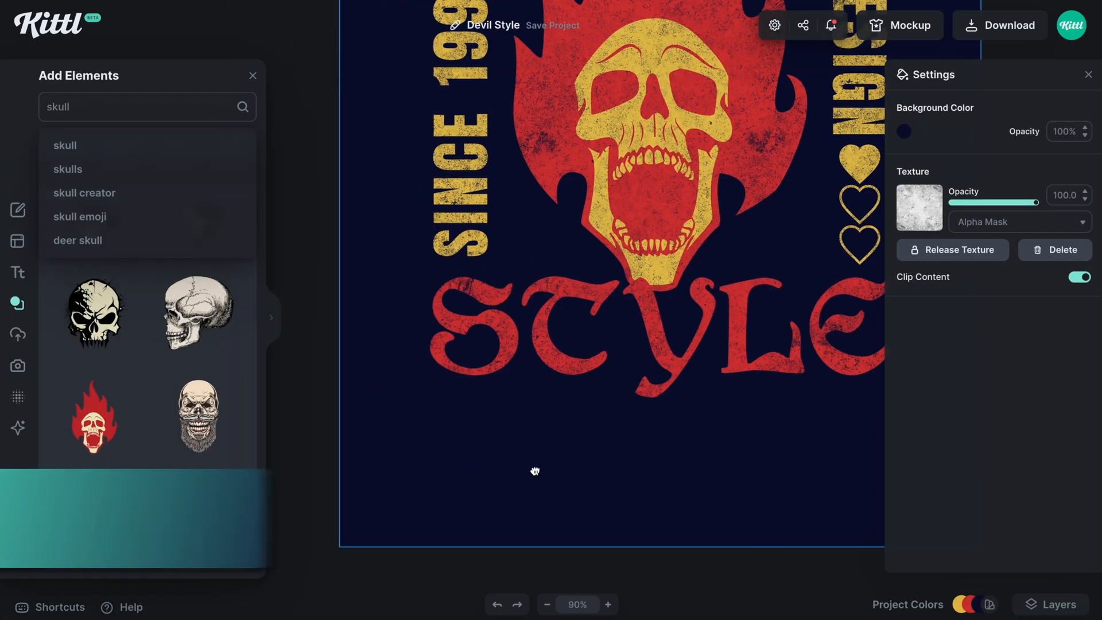
key("ctrl+v")
left_click_drag(544, 403, 479, 432)
left_click(573, 453)
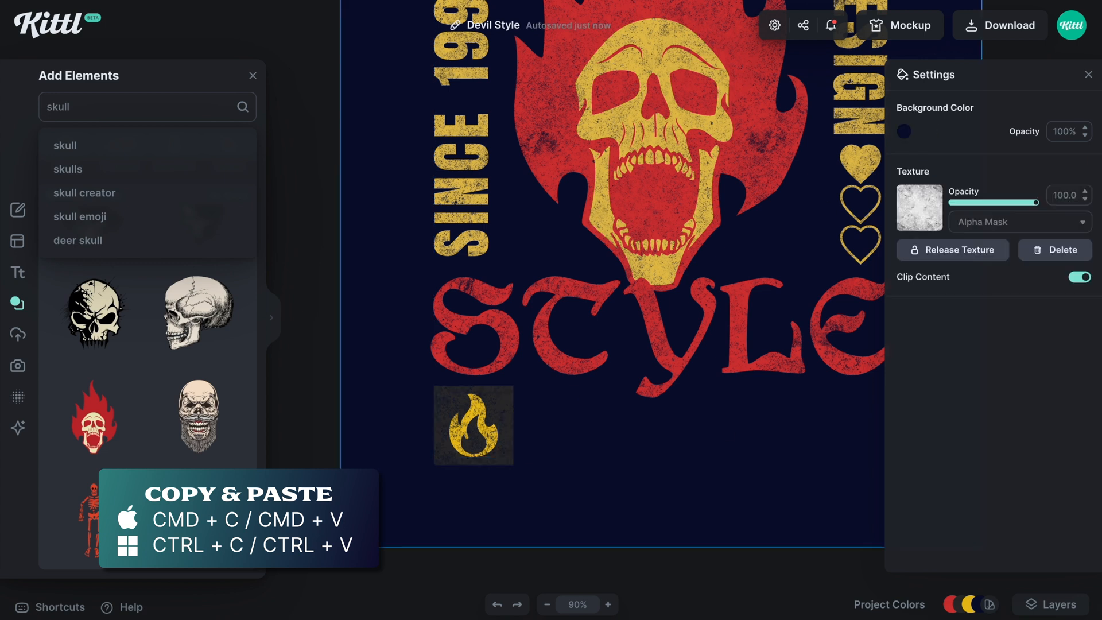
Recolor the pasted icon with a red flame on a yellow square.
double_click(484, 419)
left_click(715, 432)
left_click(505, 450)
left_click(691, 432)
Duplicate the flame icon beside the original and restyle the copy as an unfilled yellow 7.00 outline with a yellow flame.
left_click_drag(481, 409, 481, 420)
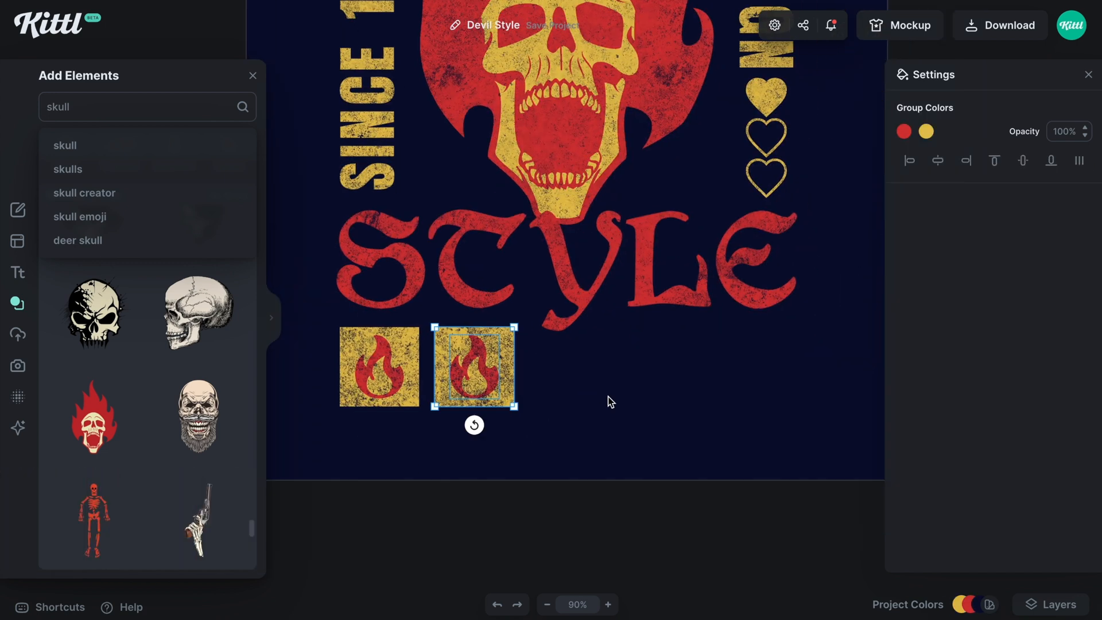
double_click(474, 379)
left_click(903, 161)
left_click(904, 132)
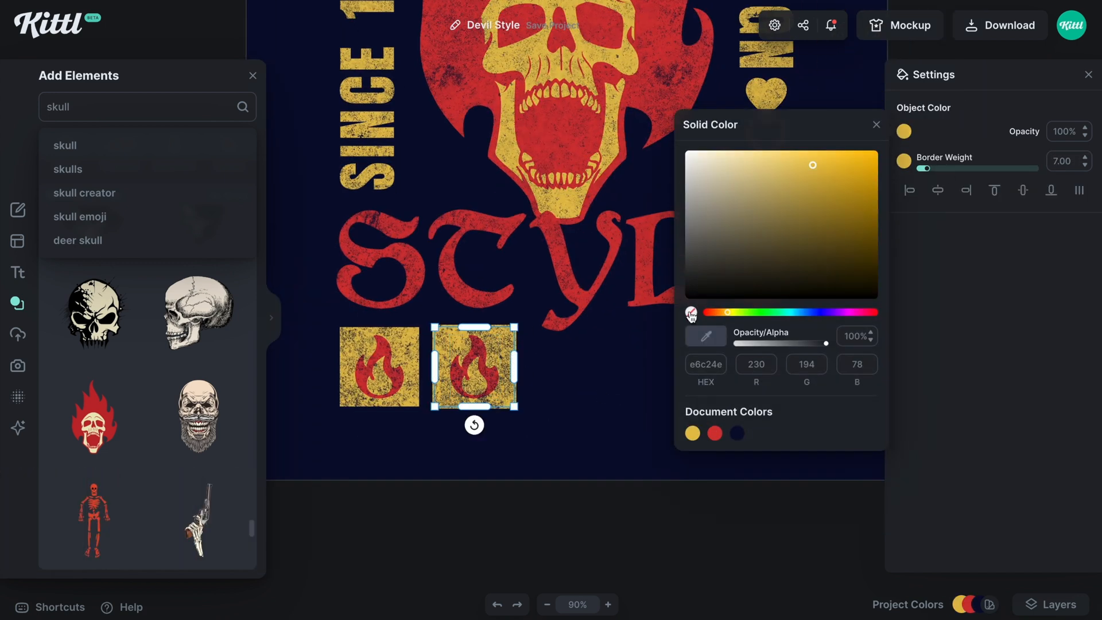
left_click(691, 315)
double_click(498, 375)
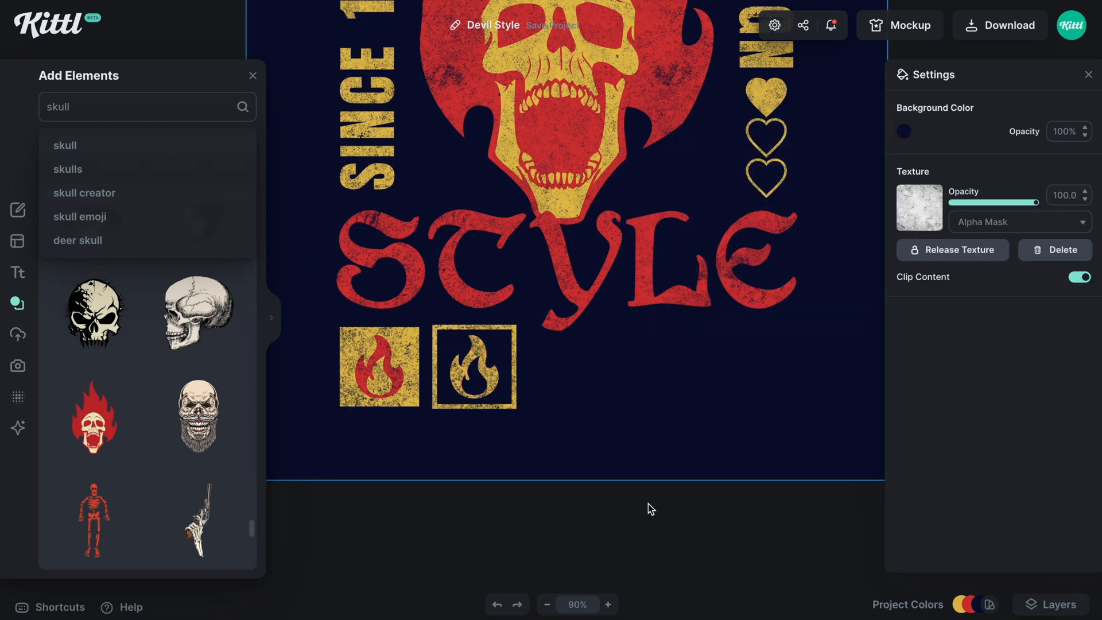
Select both flame icons beneath STYLE and scale them down together.
scroll(648, 504, "down", 5)
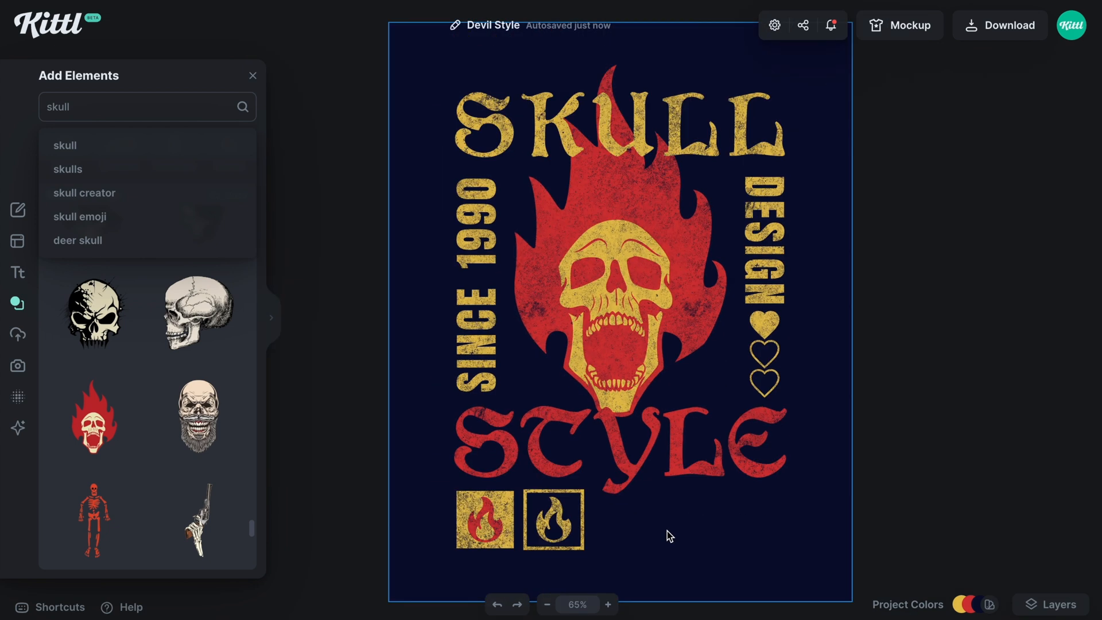
left_click_drag(577, 475, 445, 424)
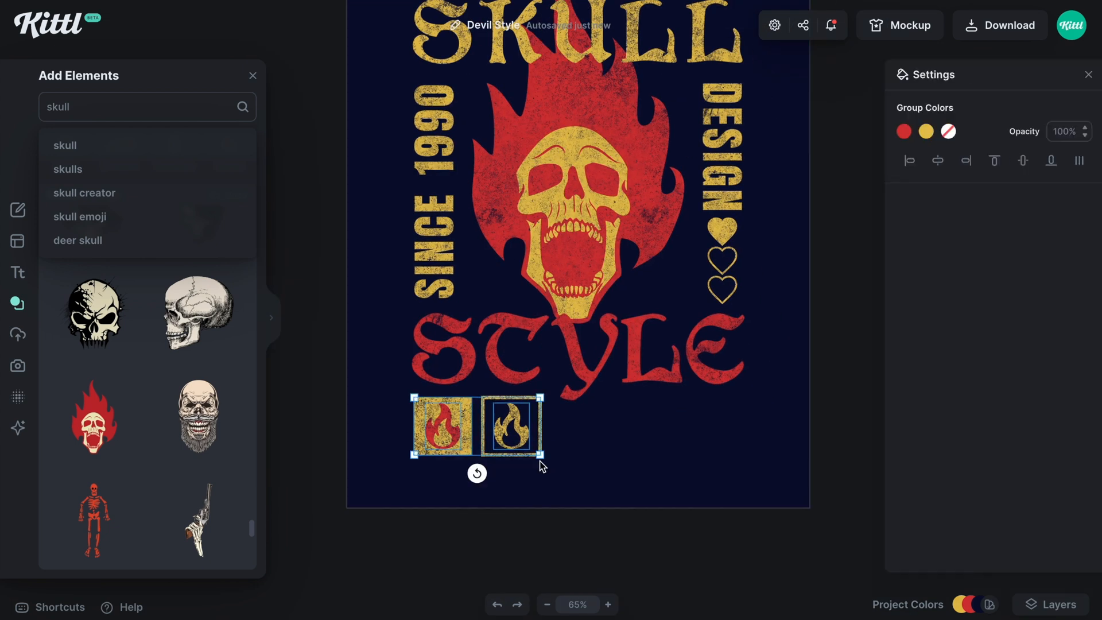
left_click_drag(541, 458, 486, 434)
left_click(593, 462)
left_click_drag(592, 463, 563, 510)
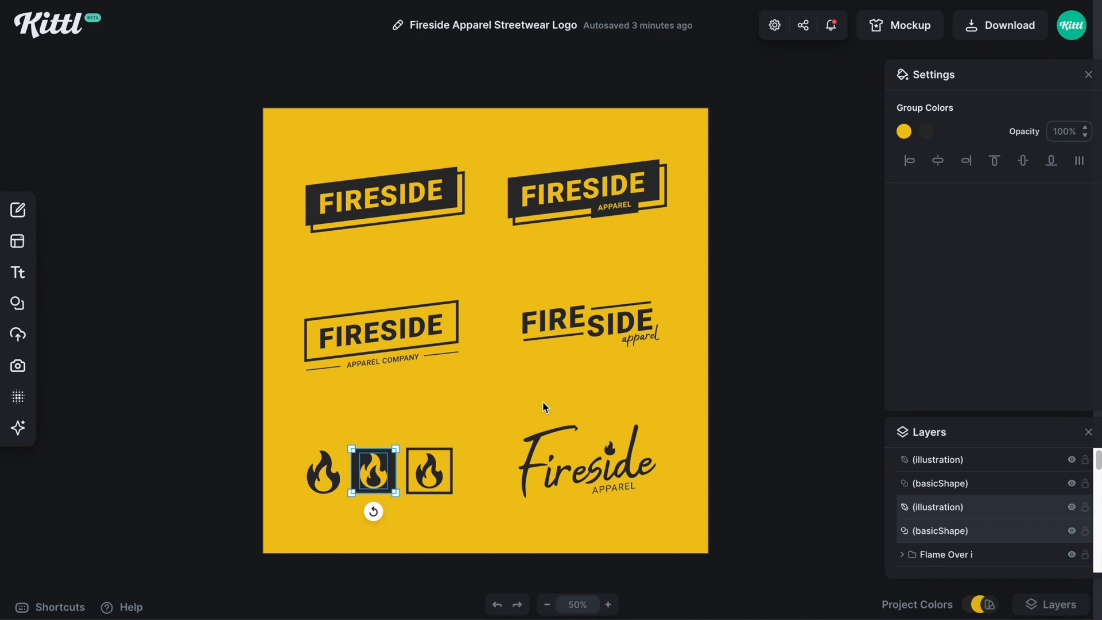
Copy the split FIRESIDE apparel logo from the Fireside project, paste it beneath STYLE in Devil Style, and recolor it yellow e6c24e.
left_click_drag(515, 284, 689, 374)
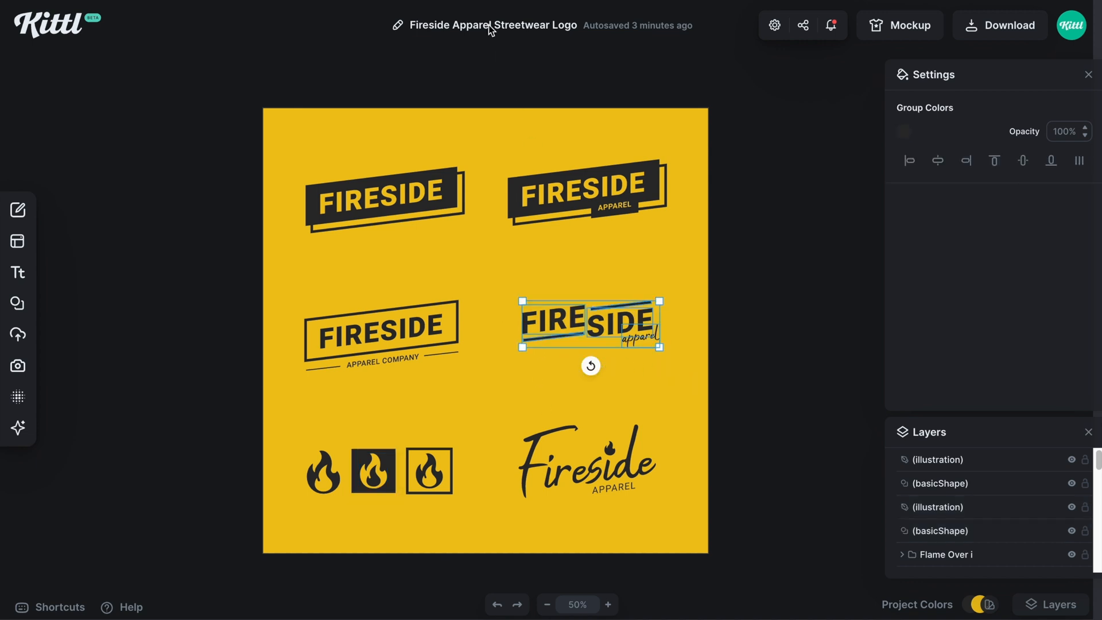
key("ctrl+v")
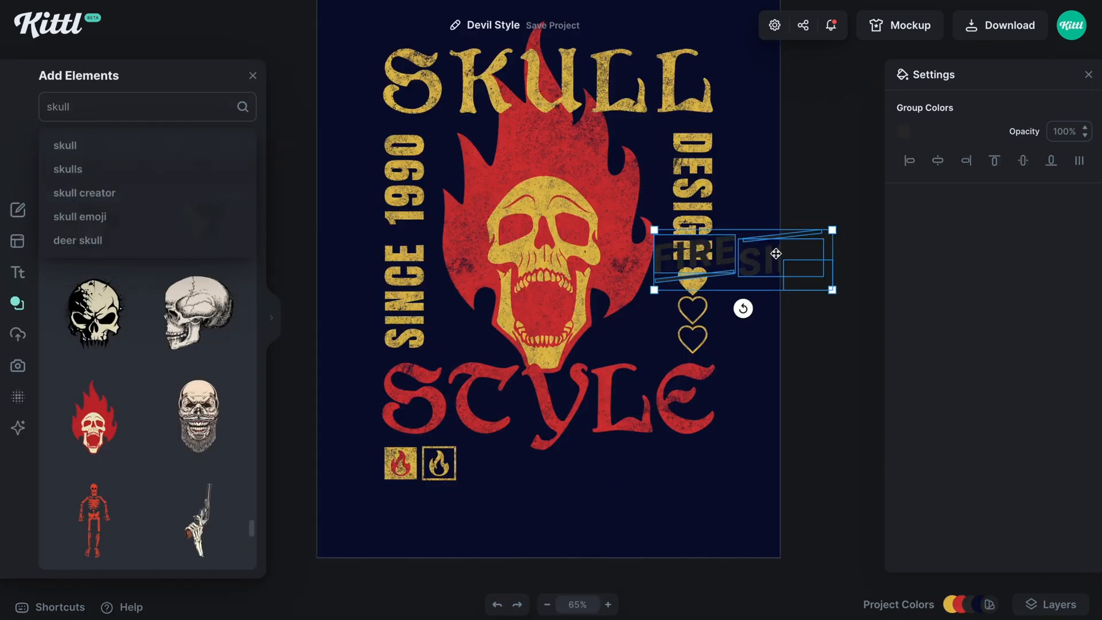
left_click_drag(775, 253, 690, 480)
left_click(903, 132)
left_click(693, 433)
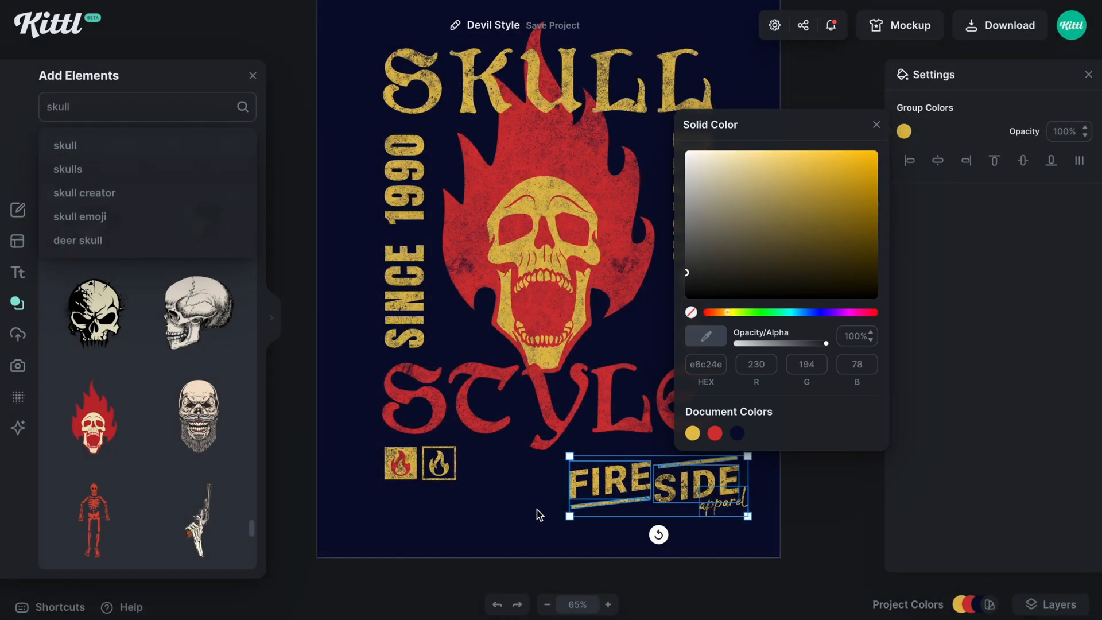
left_click(538, 512)
Scale down the FIRESIDE apparel logo and align it beneath the end of STYLE, level with the flame icons.
left_click_drag(644, 501, 629, 486)
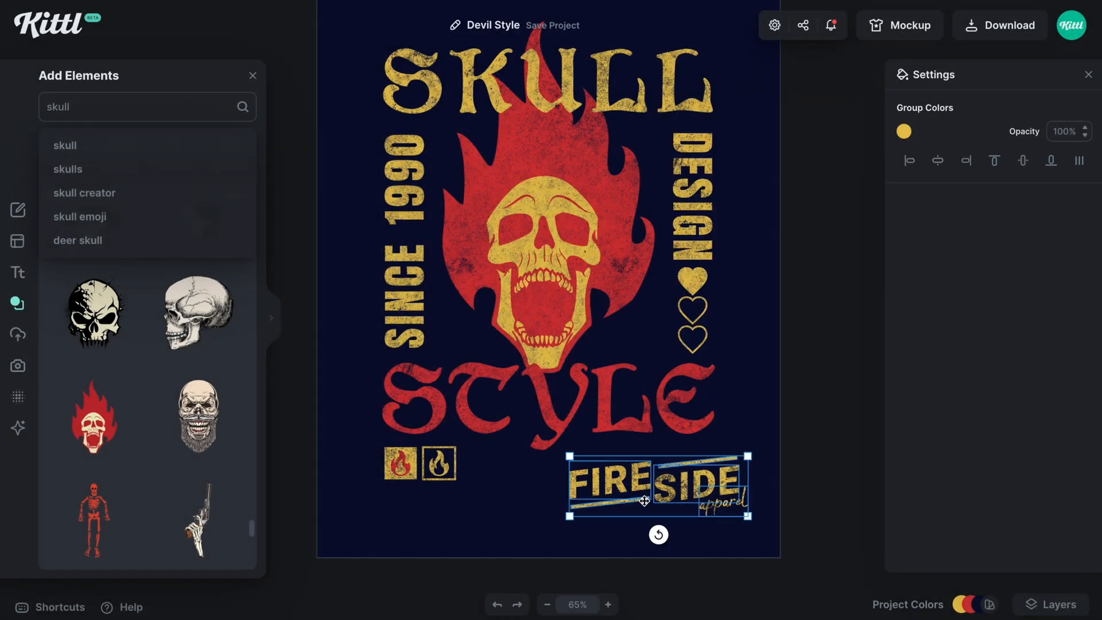
left_click_drag(554, 501, 607, 484)
left_click_drag(659, 457, 513, 457)
key("ctrl+plus")
scroll(512, 457, "down", 2)
left_click_drag(681, 415, 657, 424)
scroll(631, 448, "right", 2)
Place a solid yellow rectangle beside the outlined flame icon and stretch it across the gap to the FIRESIDE logo.
left_click_drag(503, 445, 705, 439)
left_click(493, 487)
left_click_drag(352, 443, 606, 446)
left_click(624, 484)
scroll(626, 484, "up", 4)
left_click_drag(625, 484, 652, 446)
left_click(574, 391)
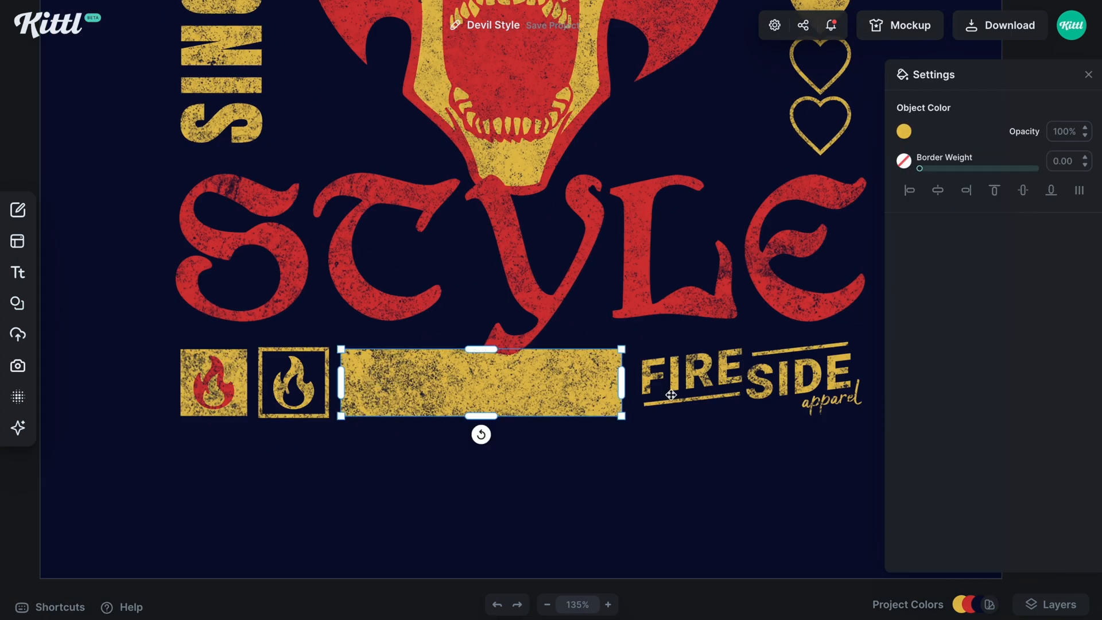
left_click_drag(622, 383, 628, 383)
left_click_drag(632, 465, 633, 494)
left_click(541, 442)
left_click_drag(541, 443, 540, 442)
left_click(546, 491)
Add a square mask from the elements library and resize it into a bar between the flame icons and the FIRESIDE logo.
left_click(18, 303)
left_click(152, 466)
left_click_drag(516, 309, 468, 542)
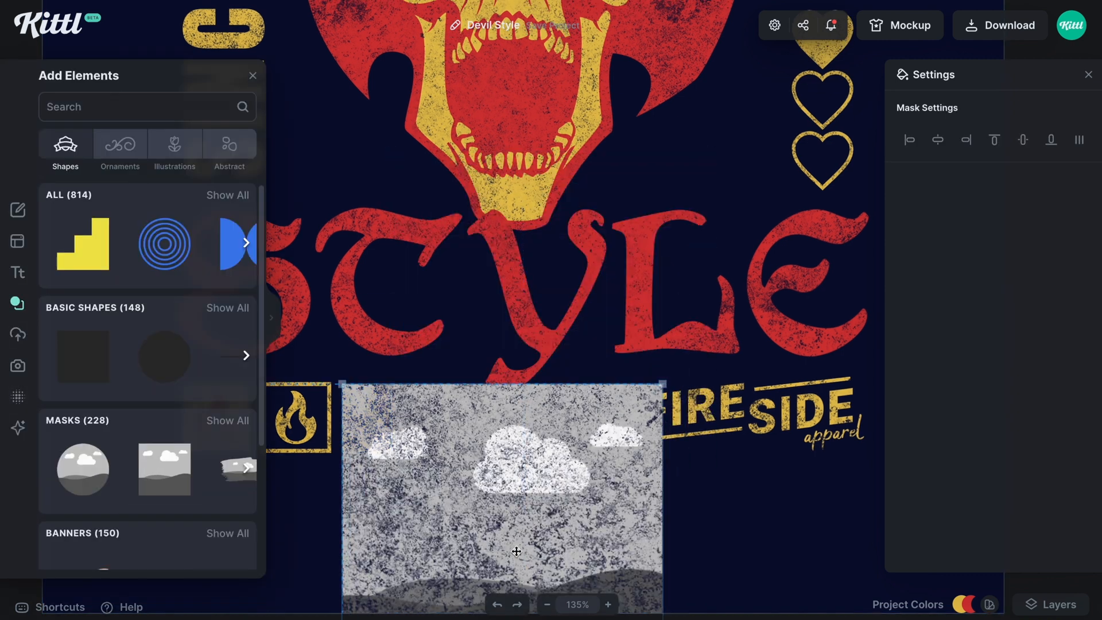
scroll(467, 542, "down", 5)
left_click_drag(664, 428, 629, 180)
left_click(608, 249)
scroll(608, 249, "up", 3)
left_click(660, 355)
left_click_drag(729, 393, 730, 393)
left_click(666, 310)
key("Delete")
mouse_move(666, 356)
left_mouse_down()
mouse_move(665, 378)
mouse_move(654, 345)
left_mouse_up()
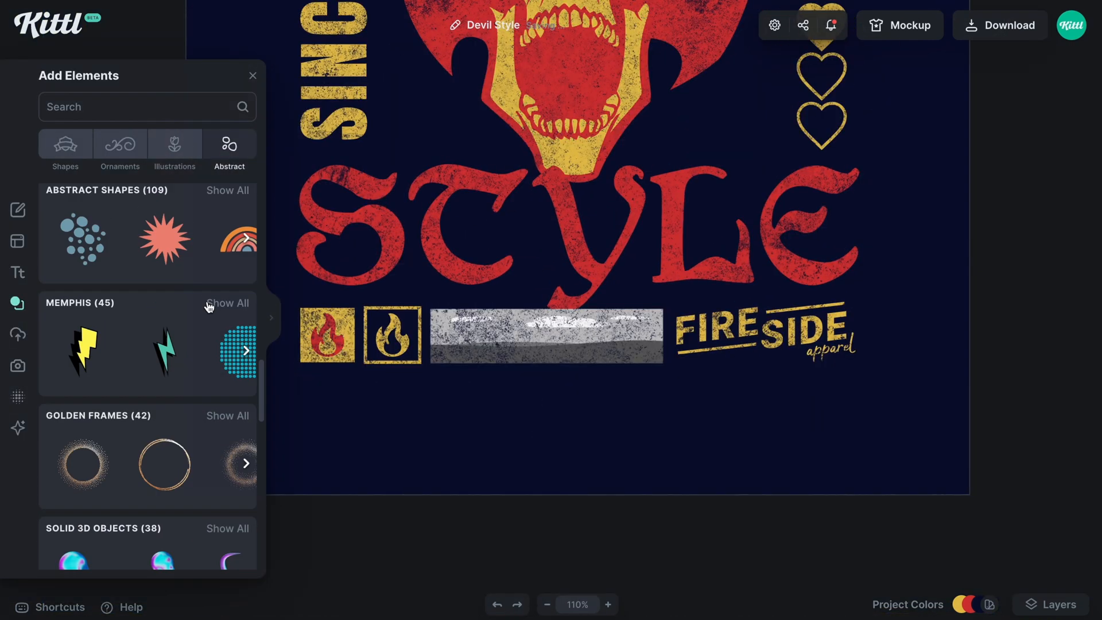
Find a wavy pattern among the abstract Gradient Line Patterns and place it in the masked bar.
scroll(207, 309, "down", 10)
left_click(225, 357)
scroll(192, 448, "down", 7)
left_click(198, 295)
left_click_drag(471, 339, 467, 417)
Recolor the bar's wavy line pattern with the document colors so it matches the red and yellow artwork.
left_click(902, 131)
left_click(714, 432)
left_click(926, 132)
left_click(737, 433)
left_click_drag(919, 169, 919, 168)
left_click(902, 160)
left_click(715, 462)
left_click(658, 477)
scroll(658, 427, "up", 1)
left_click(658, 430)
scroll(658, 430, "down", 5)
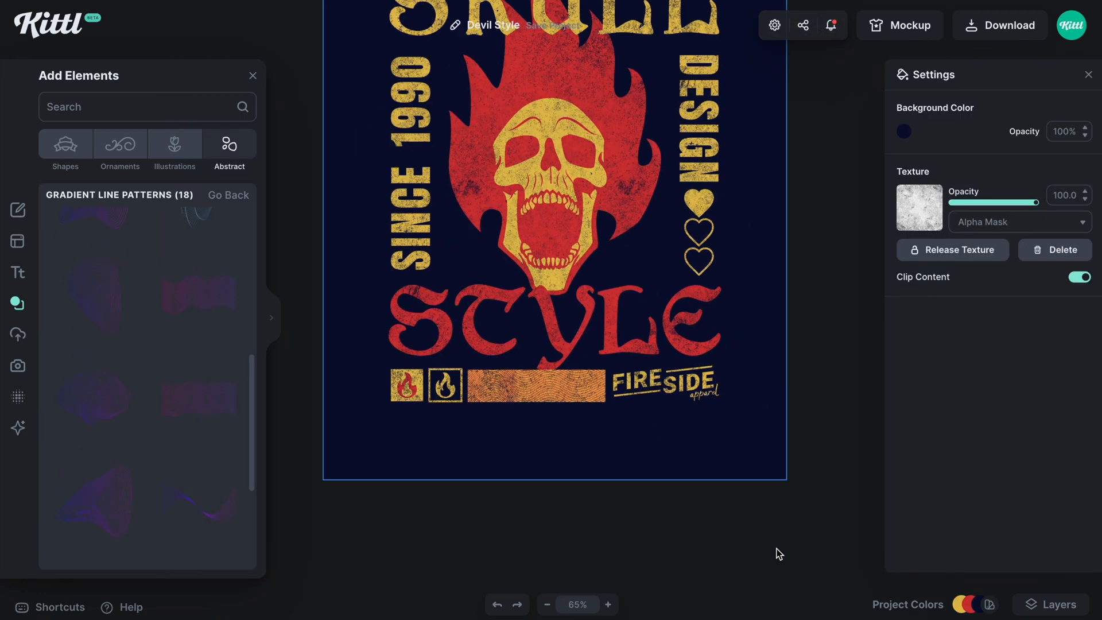
Inspect the wavy line pattern in the bar and its alignment with the neighboring flame icons up close.
scroll(615, 499, "up", 8)
double_click(615, 501)
left_click_drag(552, 424, 548, 418)
left_click(534, 424)
scroll(446, 472, "right", 2)
left_click(446, 475)
left_click(593, 563)
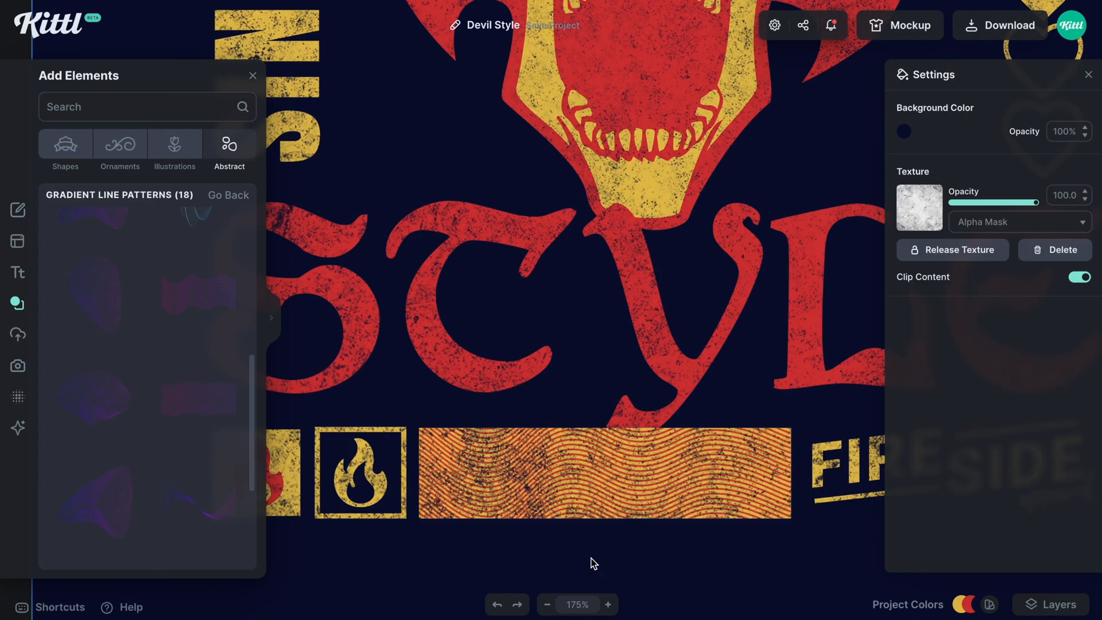
left_click(593, 499)
left_click_drag(593, 499, 593, 501)
left_click(383, 579)
scroll(396, 517, "left", 1)
left_click(403, 478)
left_click(427, 563)
scroll(432, 566, "down", 8)
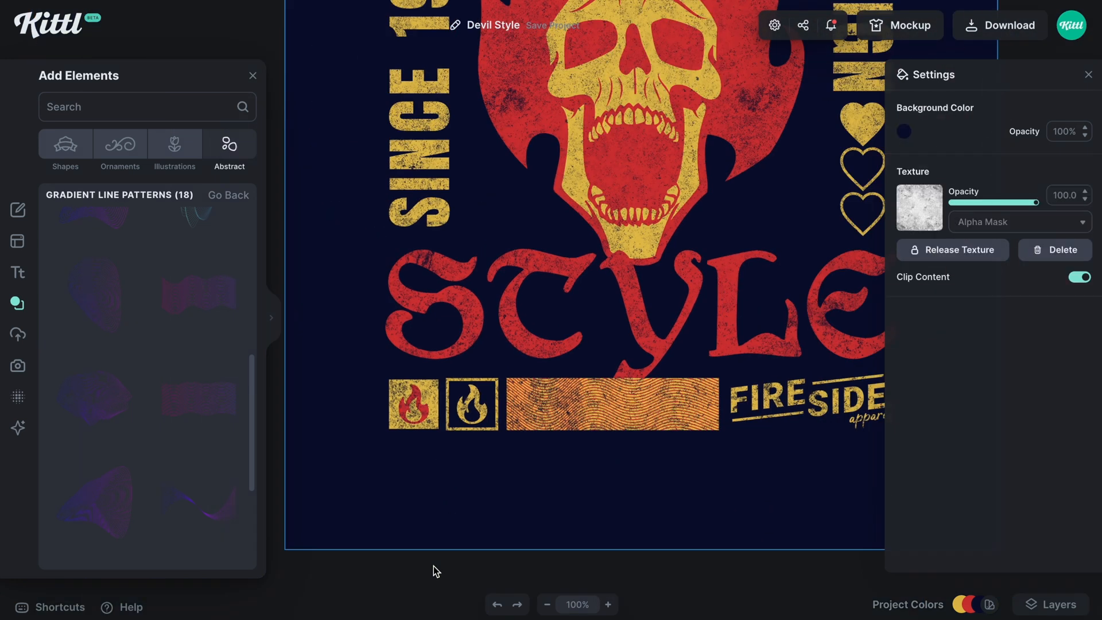
Remove the artboard's navy background color to make the background transparent.
left_click(425, 567)
scroll(448, 551, "up", 1)
left_click(574, 449)
left_click(903, 132)
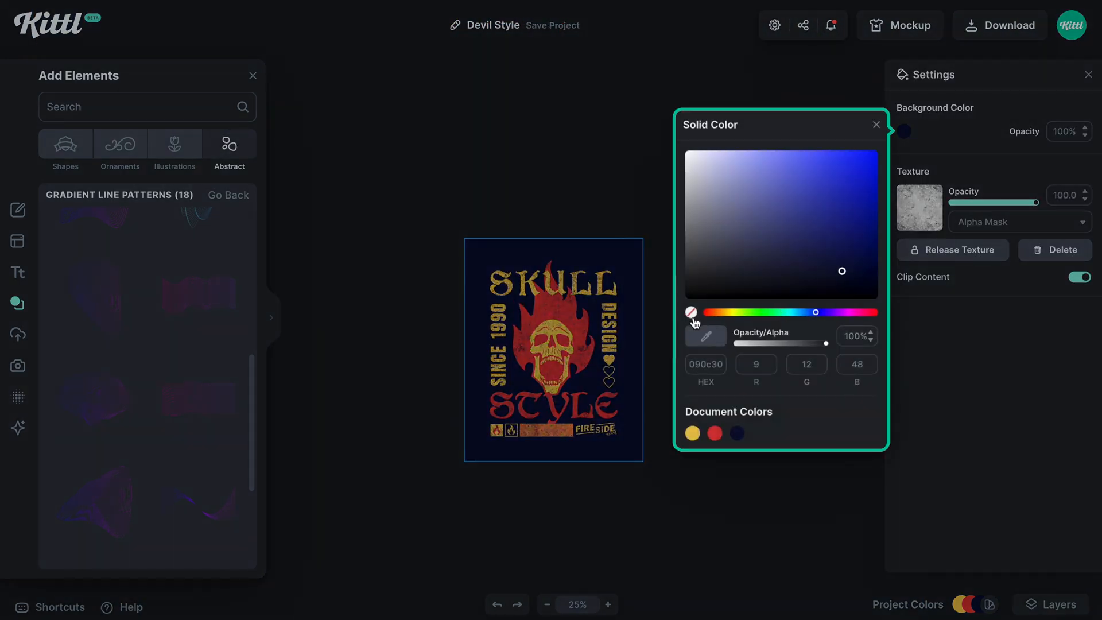
left_click(691, 312)
Open the design as a mockup and choose the hoodie photo of a man in sunglasses against a cloudy sky.
left_click(920, 38)
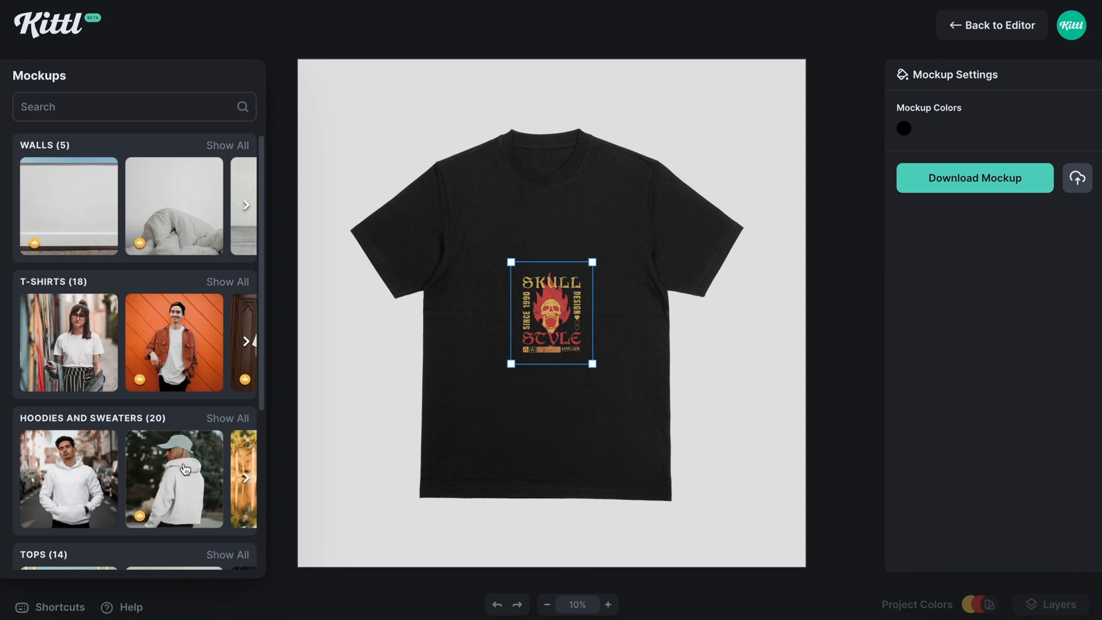
scroll(148, 472, "down", 3)
scroll(152, 330, "right", 2)
left_click(228, 249)
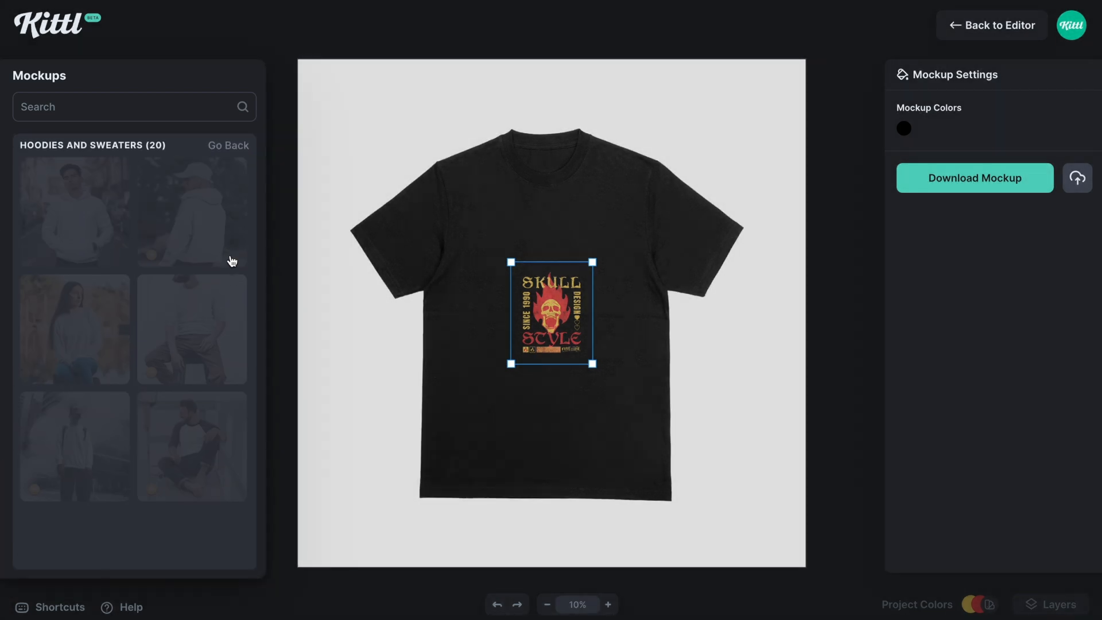
scroll(216, 398, "down", 7)
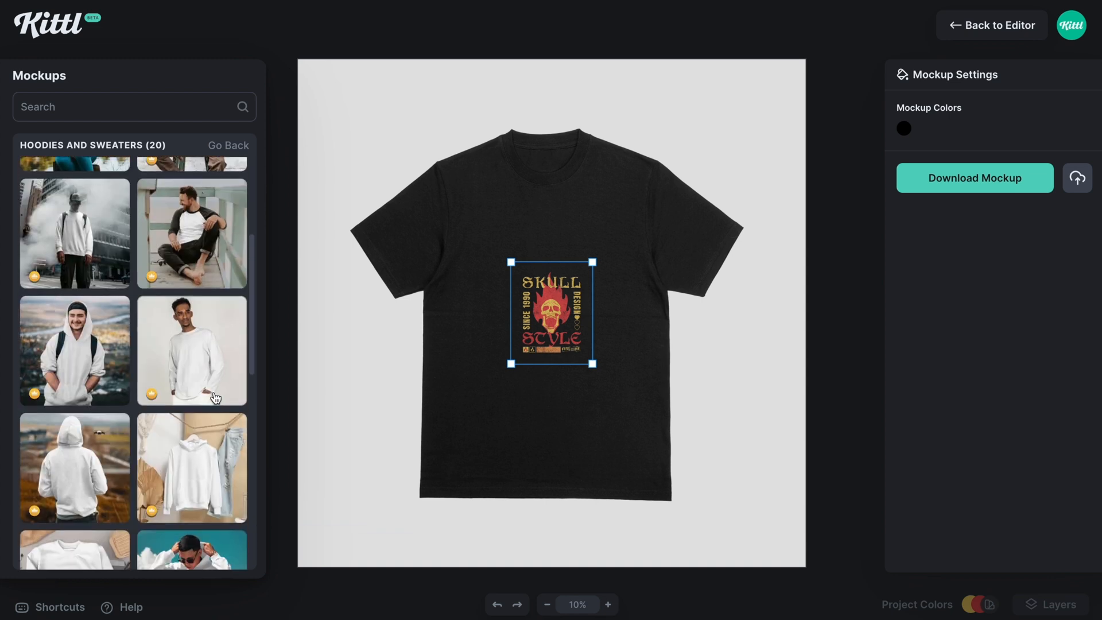
scroll(215, 397, "down", 2)
left_click(205, 253)
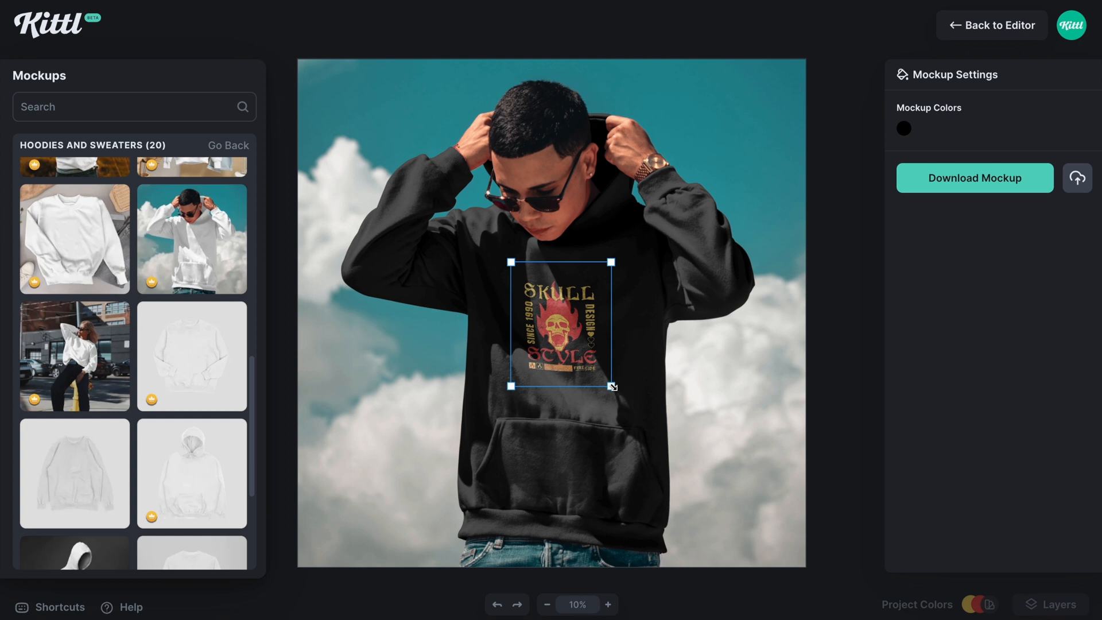
Enlarge the skull design and center it on the hoodie's chest above the front pocket.
left_click_drag(611, 386, 638, 421)
left_click_drag(511, 424, 471, 470)
mouse_move(571, 367)
left_mouse_down()
mouse_move(577, 349)
mouse_move(576, 358)
left_mouse_up()
Recolor the hoodie in the mockup from the blue hue range to a dark blue shade.
left_click(904, 127)
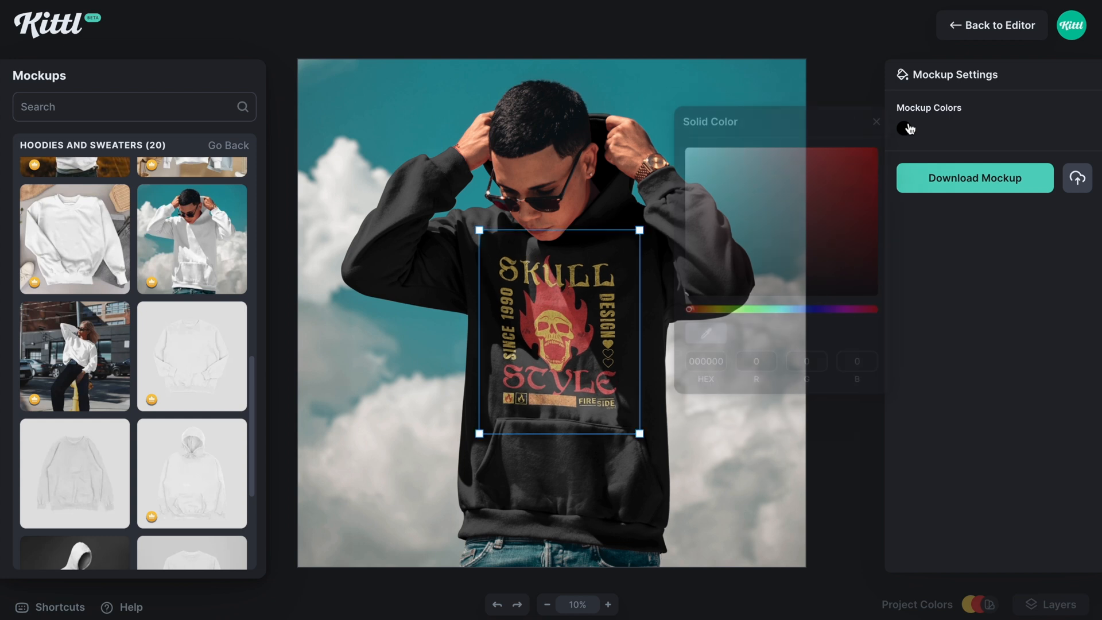
left_click(804, 308)
left_click_drag(820, 230, 855, 261)
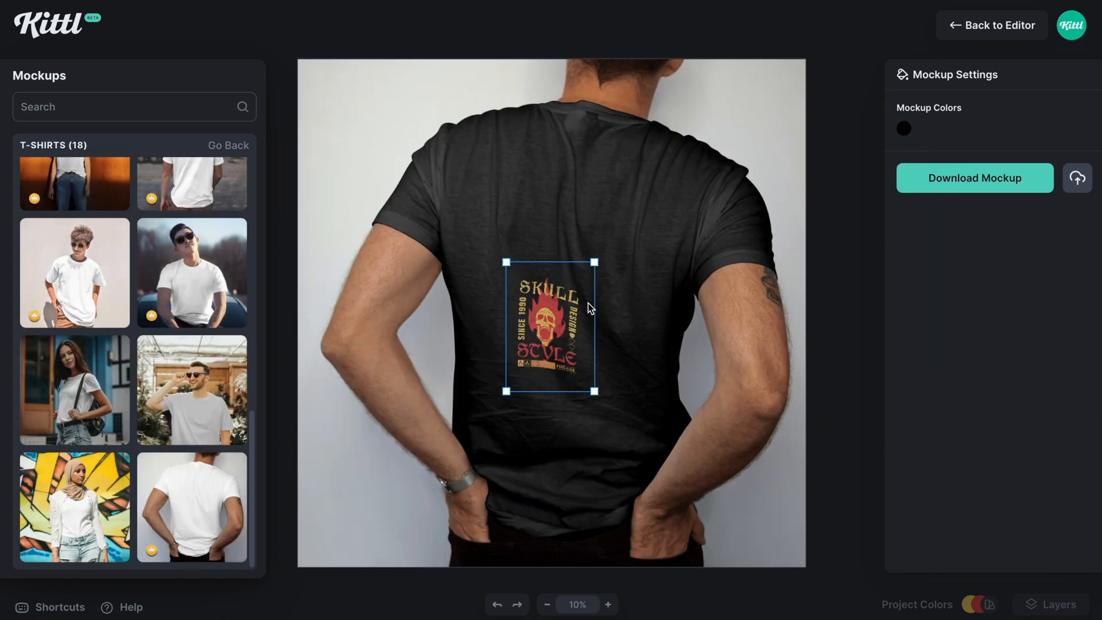
Enlarge the skull design and position it across the upper back of the black T-shirt mockup.
left_click_drag(595, 263, 700, 138)
left_click_drag(677, 383, 681, 396)
left_click_drag(575, 256, 574, 279)
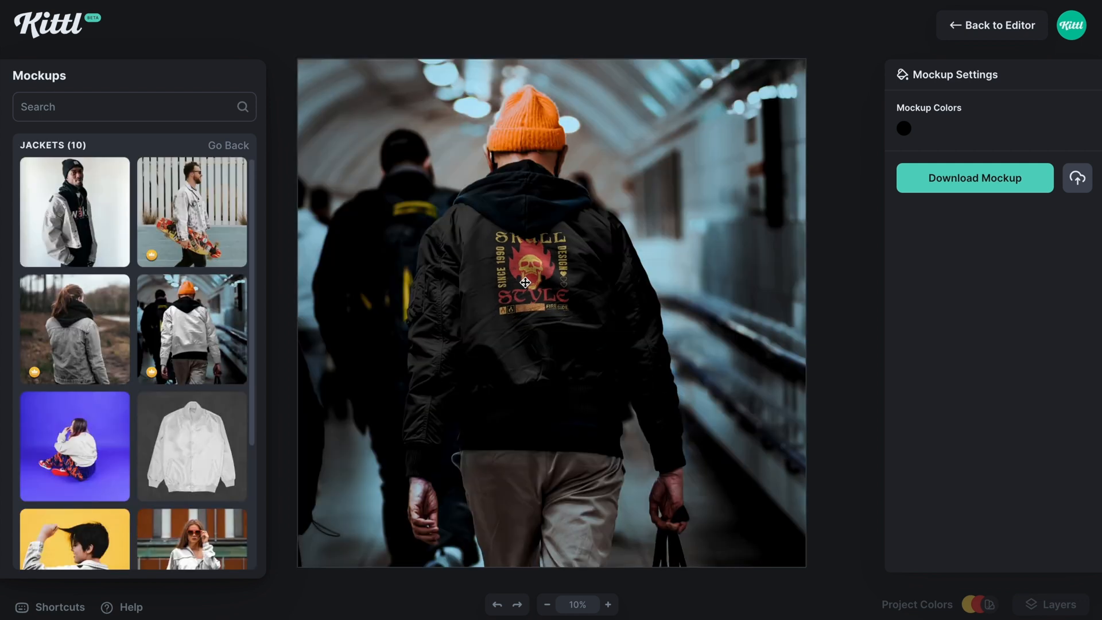
Recolor the bomber jacket in the mockup to dark navy 0c0c40.
left_click(524, 282)
left_click(905, 128)
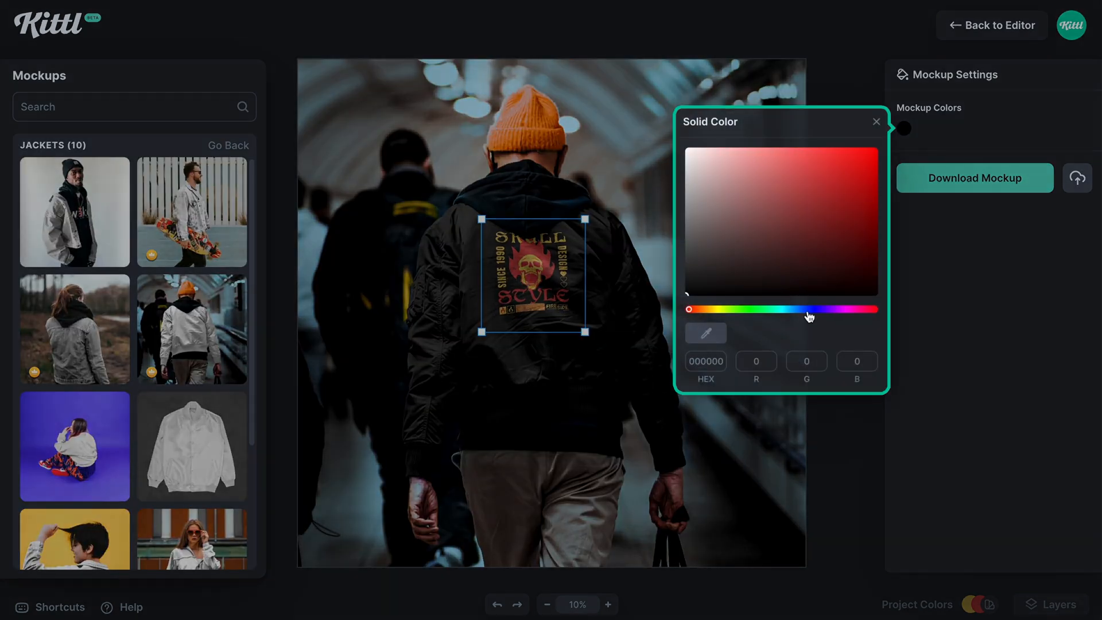
left_click(811, 309)
left_click(848, 254)
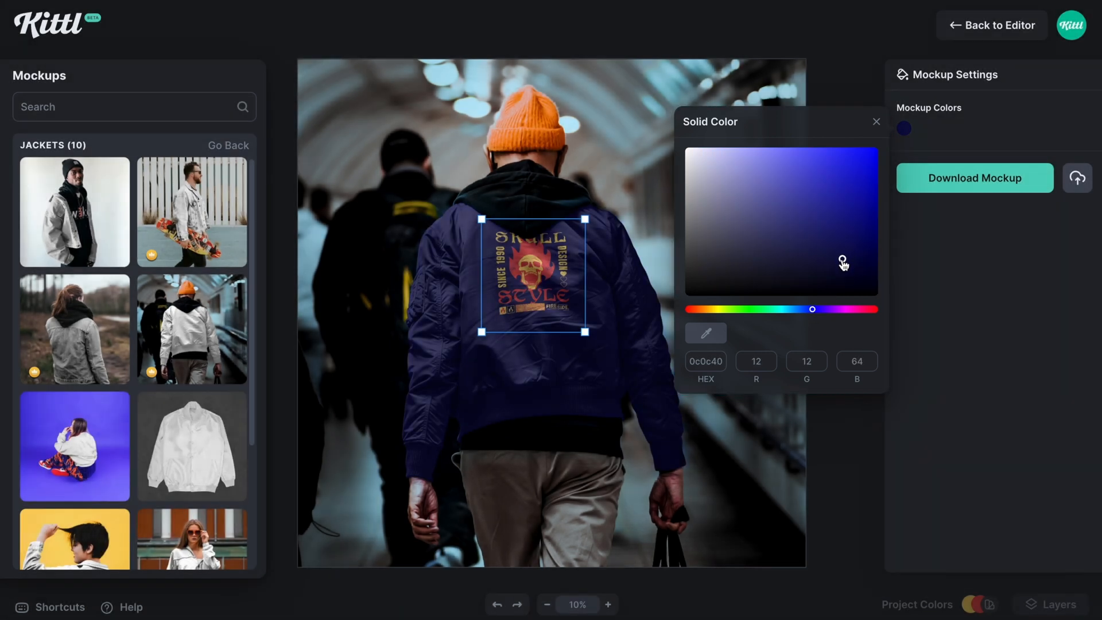
Enlarge the skull design and center it on the back of the bomber jacket.
left_click_drag(481, 332, 468, 350)
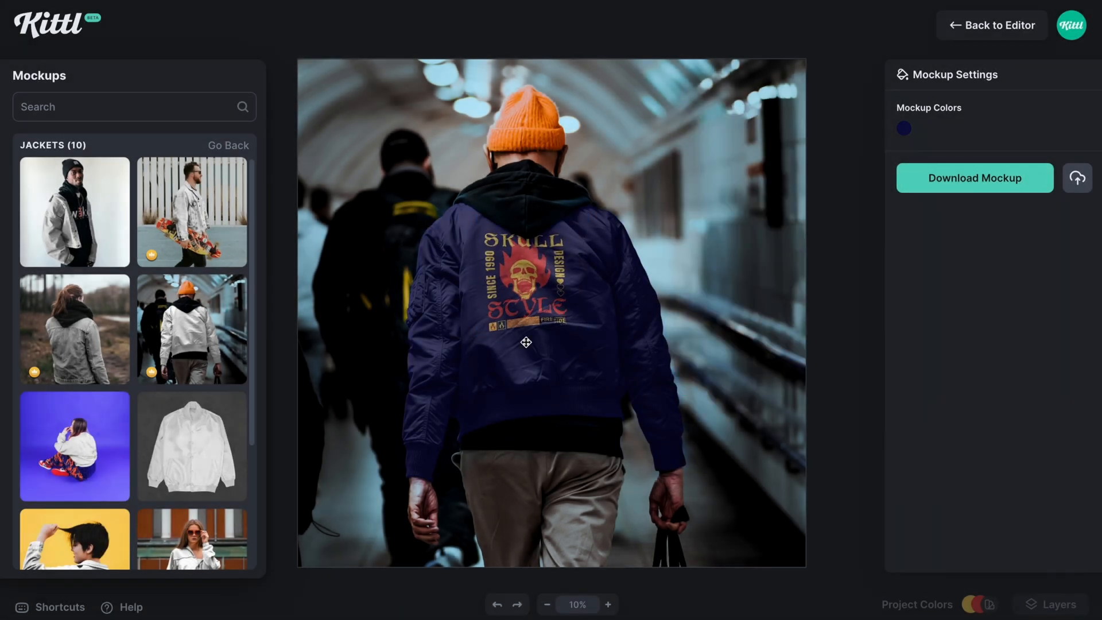
left_click_drag(587, 350, 608, 384)
left_click_drag(545, 299, 544, 296)
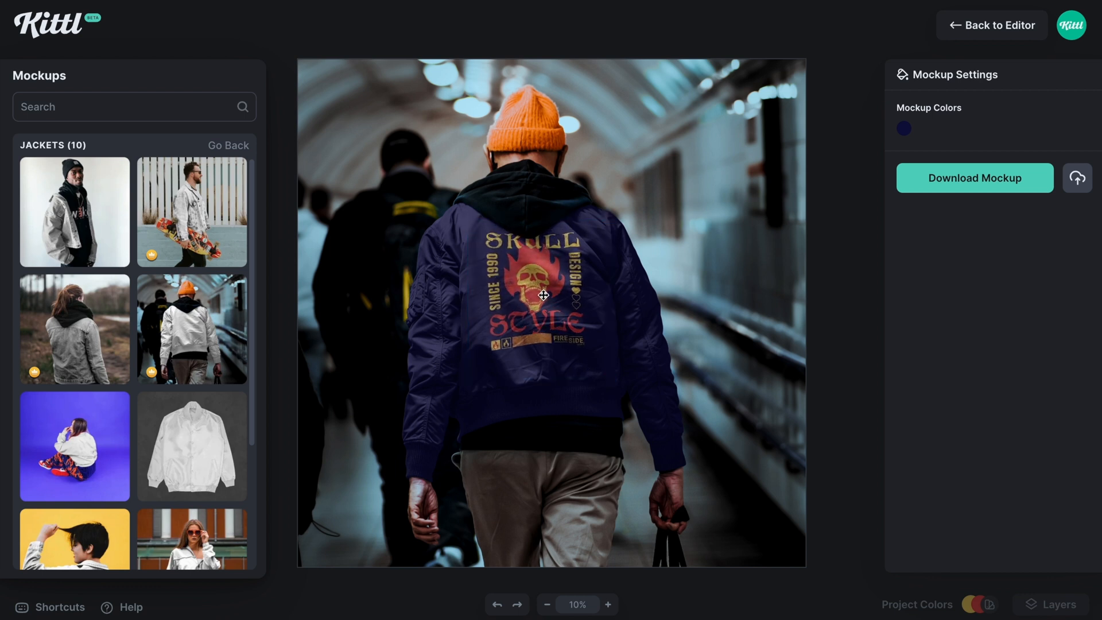